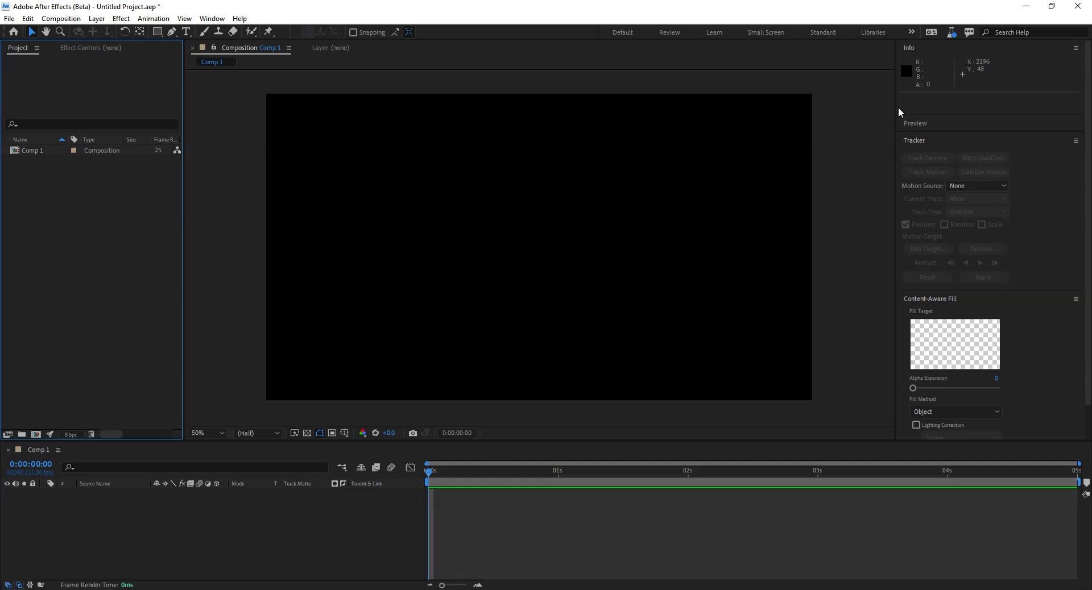
# Create a full-frame solid layer, Red Solid 1, coloured pure red FF0000.
pyautogui.rightClick(191, 519)
pyautogui.moveTo(256, 387)
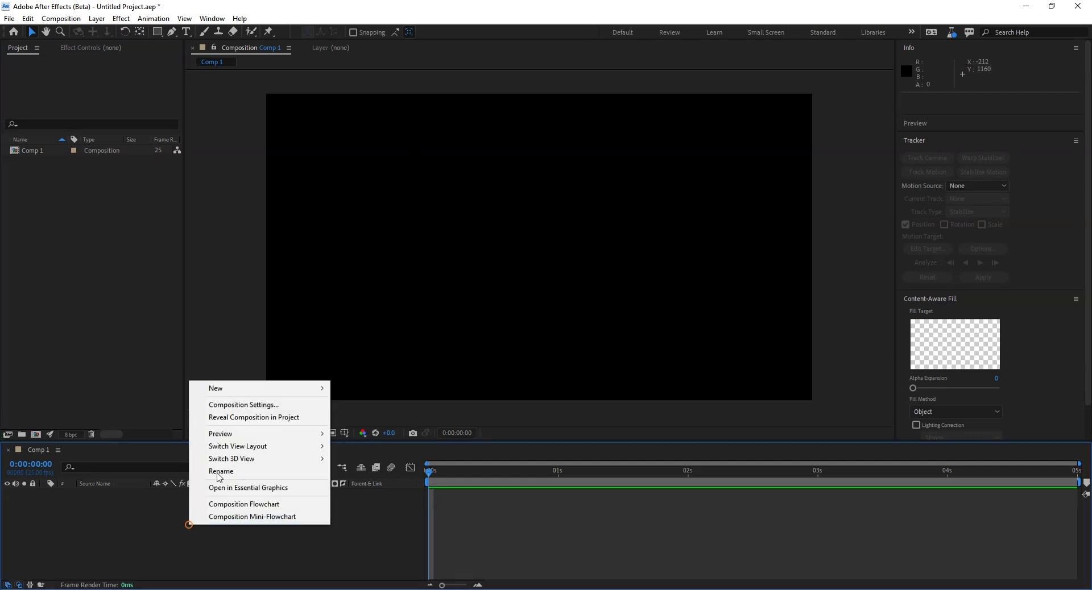
pyautogui.click(229, 389)
pyautogui.click(371, 418)
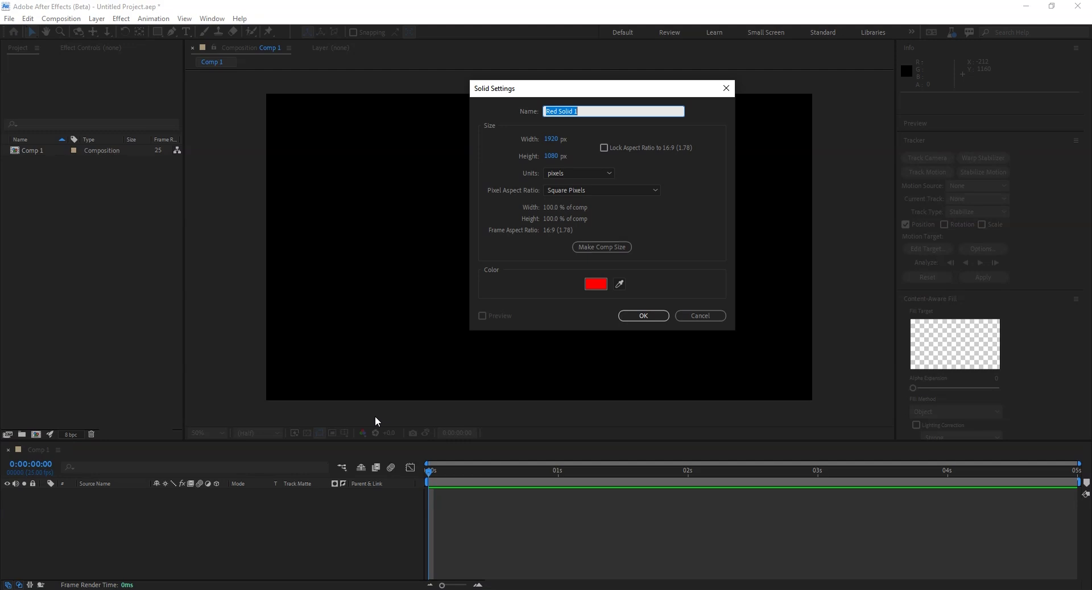
pyautogui.click(595, 287)
pyautogui.click(880, 193)
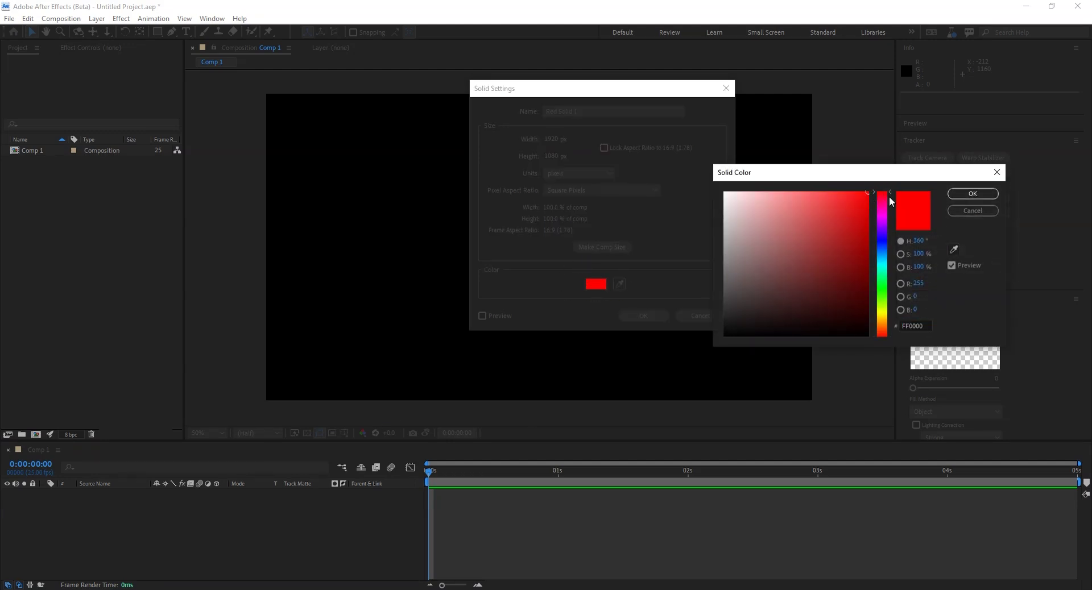
pyautogui.click(972, 194)
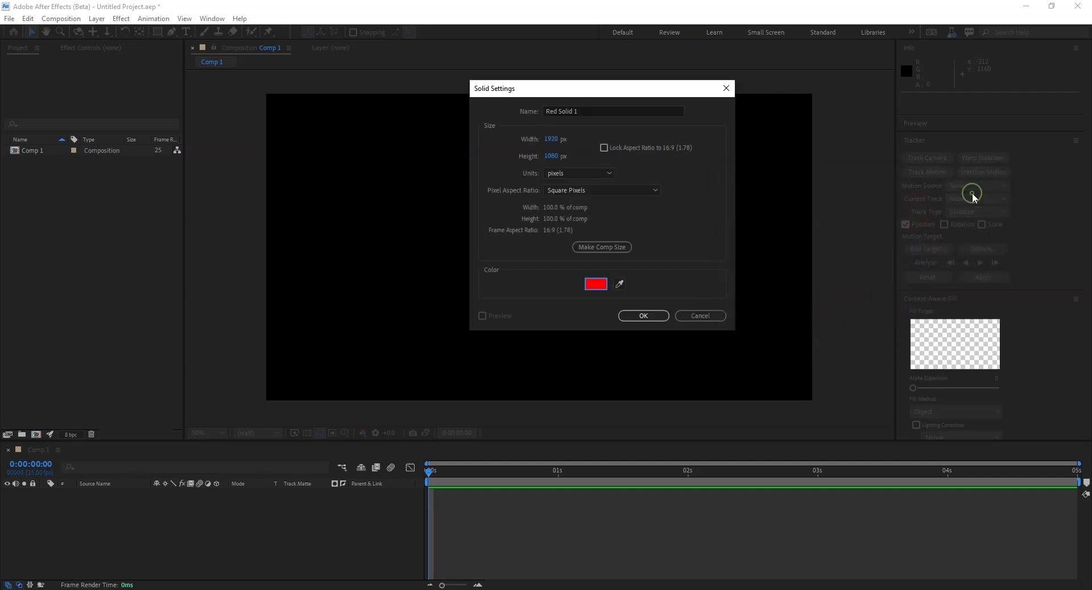
pyautogui.click(646, 316)
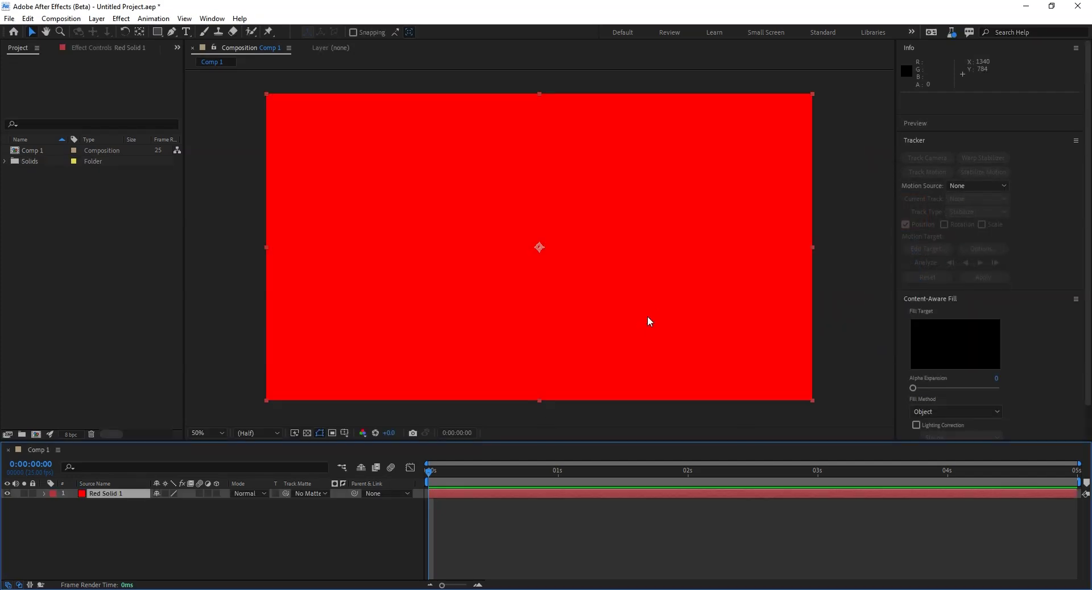
# Reveal Red Solid 1's Transform properties and set a 100% Scale keyframe at 0 seconds.
pyautogui.click(136, 523)
pyautogui.click(107, 494)
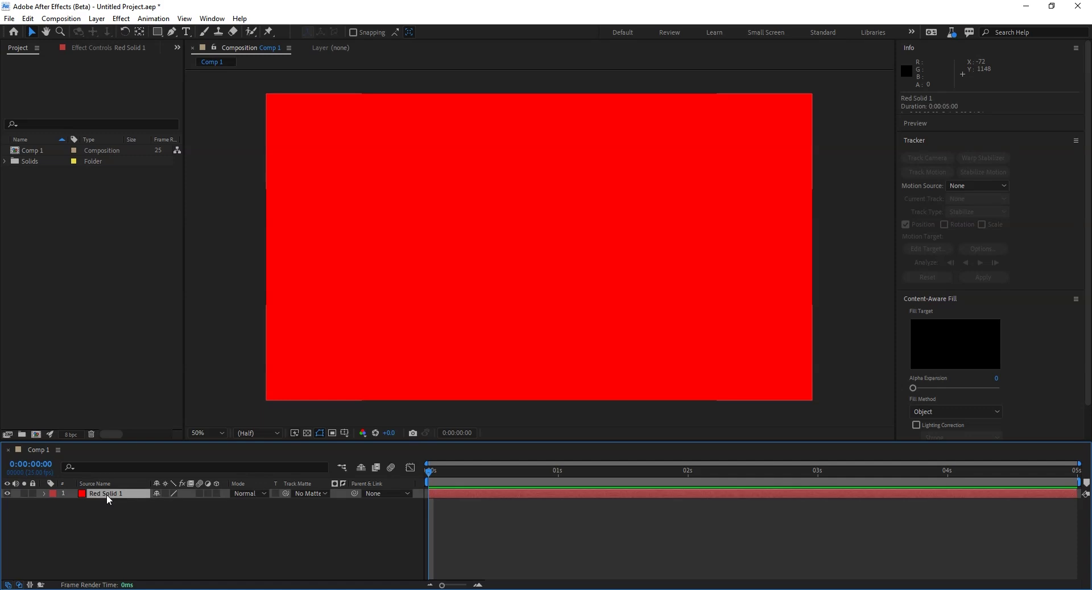
pyautogui.click(45, 494)
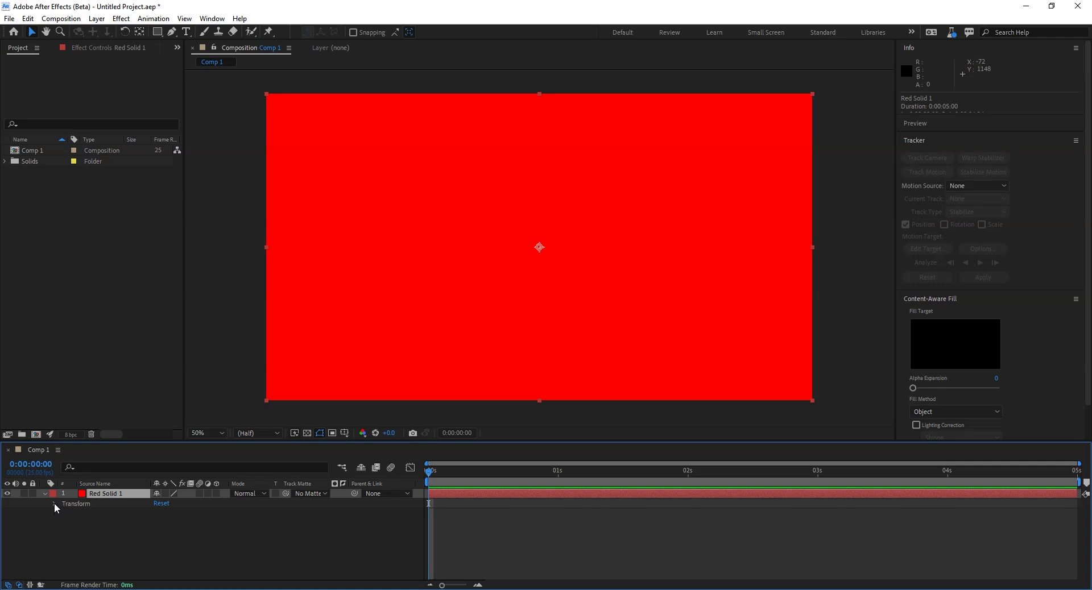
pyautogui.click(54, 504)
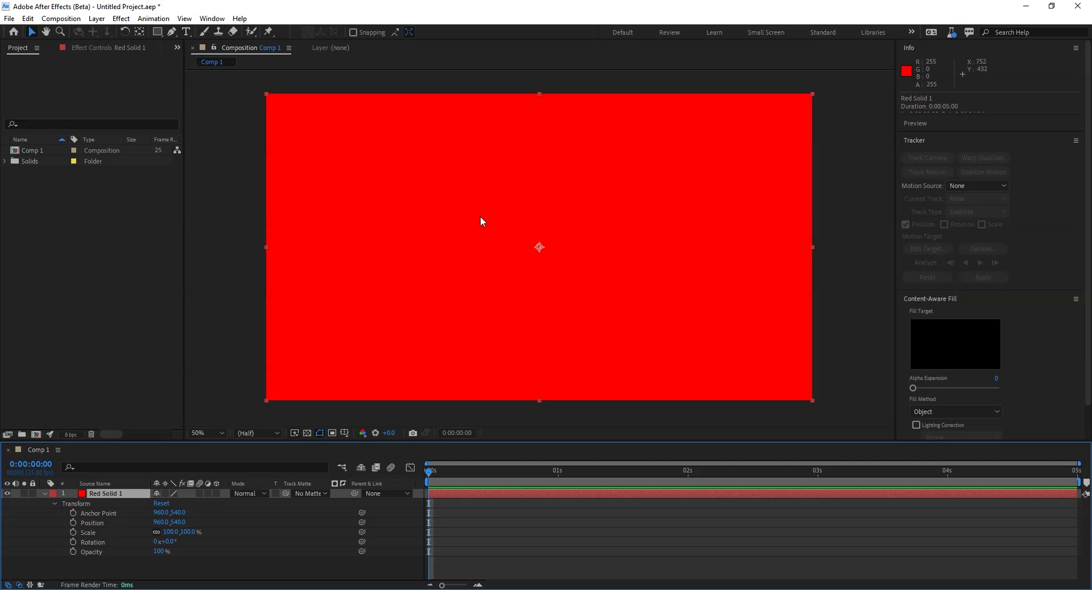
pyautogui.click(73, 532)
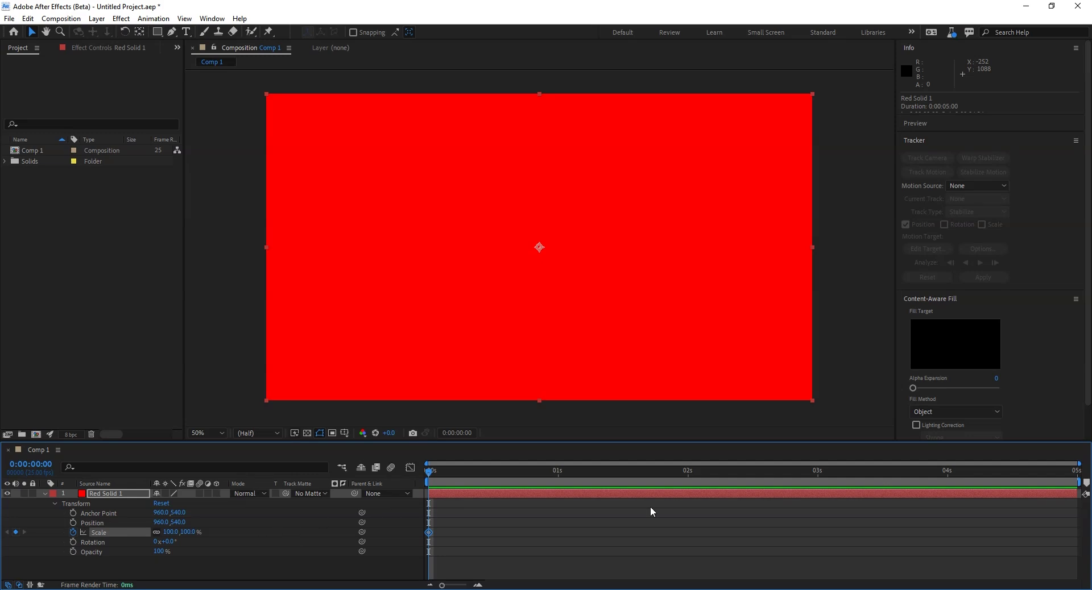
pyautogui.click(558, 474)
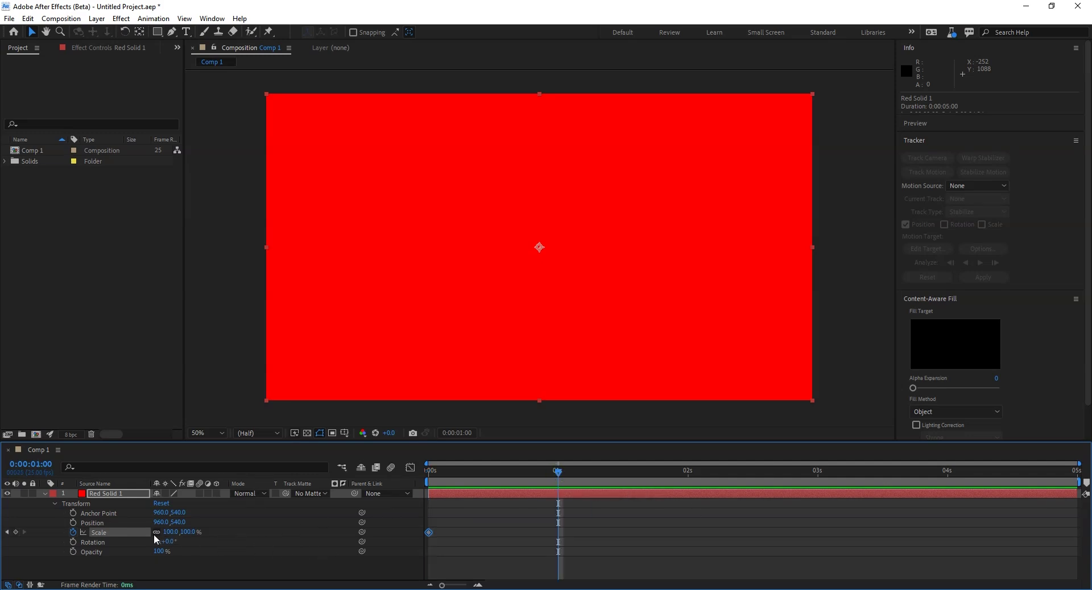
# Set the red solid's Scale to 0% at 1 second and 5% at 0 seconds.
pyautogui.click(170, 533)
pyautogui.write('0')
pyautogui.press('Return')
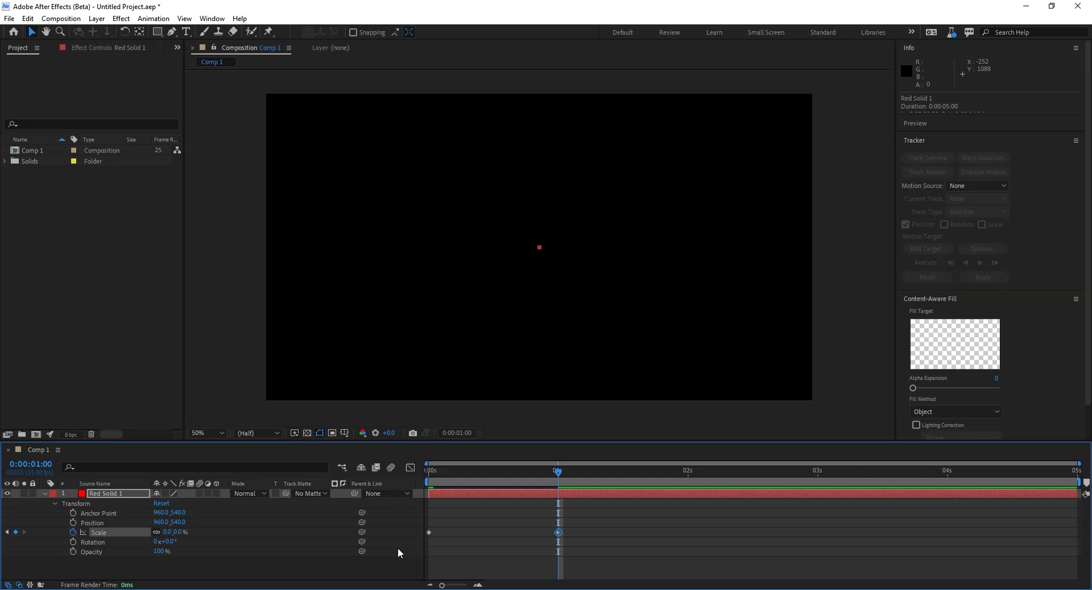
pyautogui.press('Home')
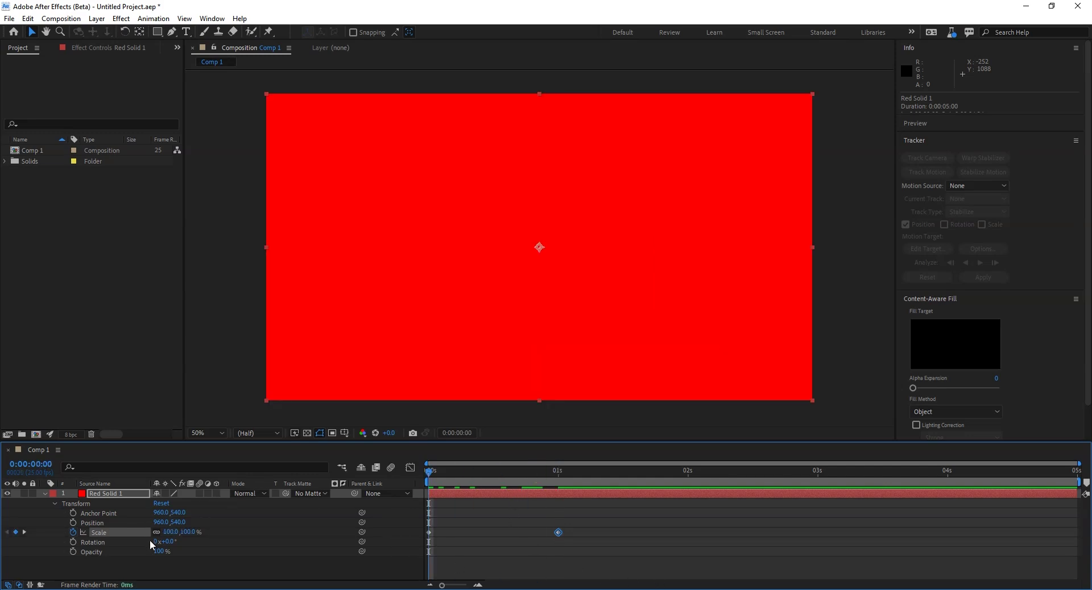
pyautogui.click(169, 532)
pyautogui.write('5')
pyautogui.press('Return')
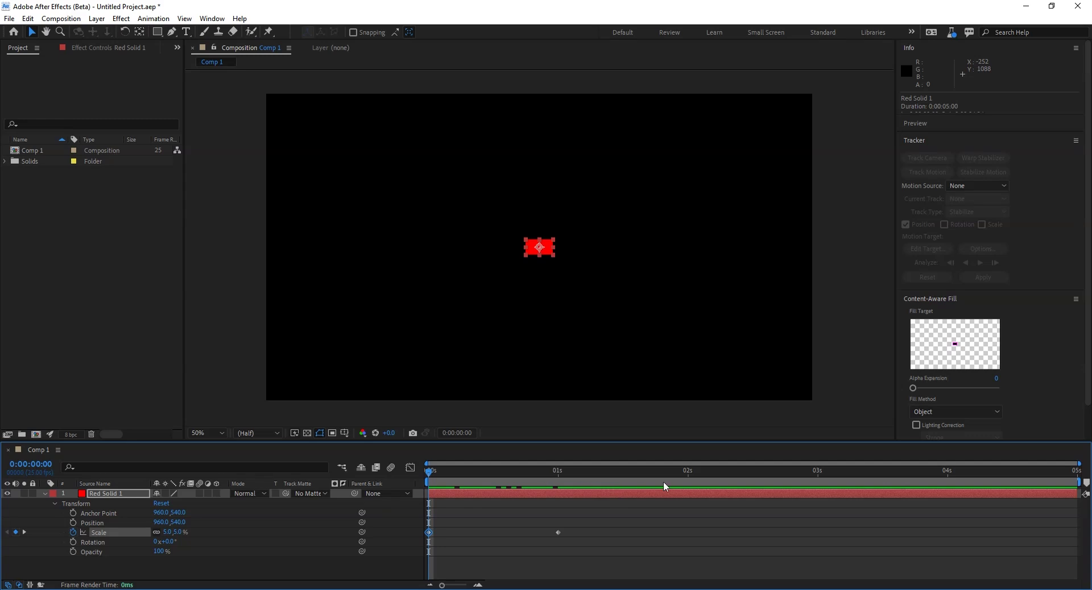
# Add a 5% Scale keyframe at 2 seconds and preview the scale animation.
pyautogui.click(687, 475)
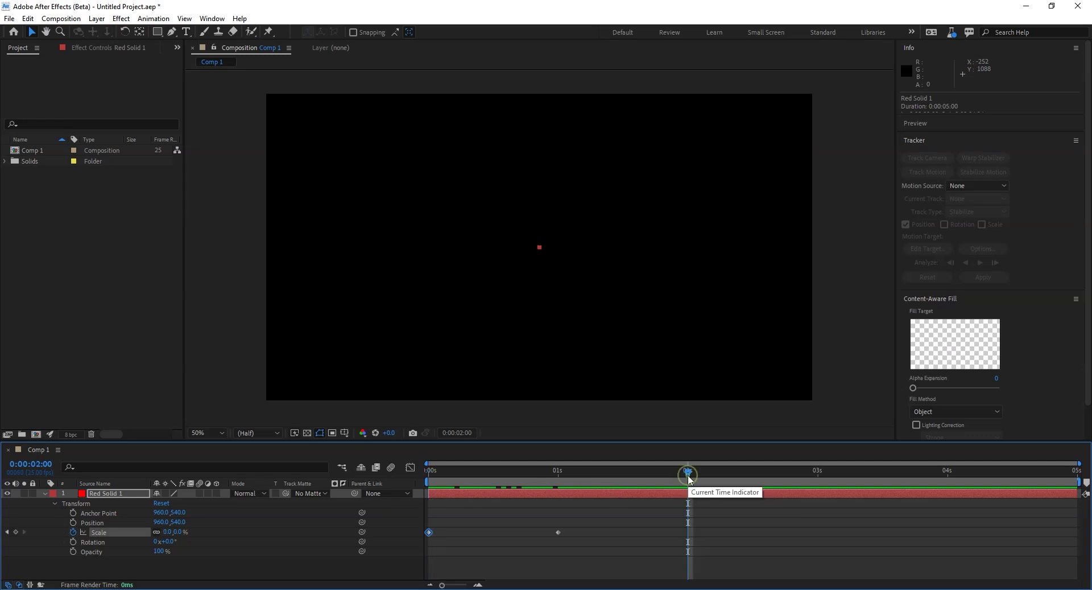
pyautogui.click(168, 533)
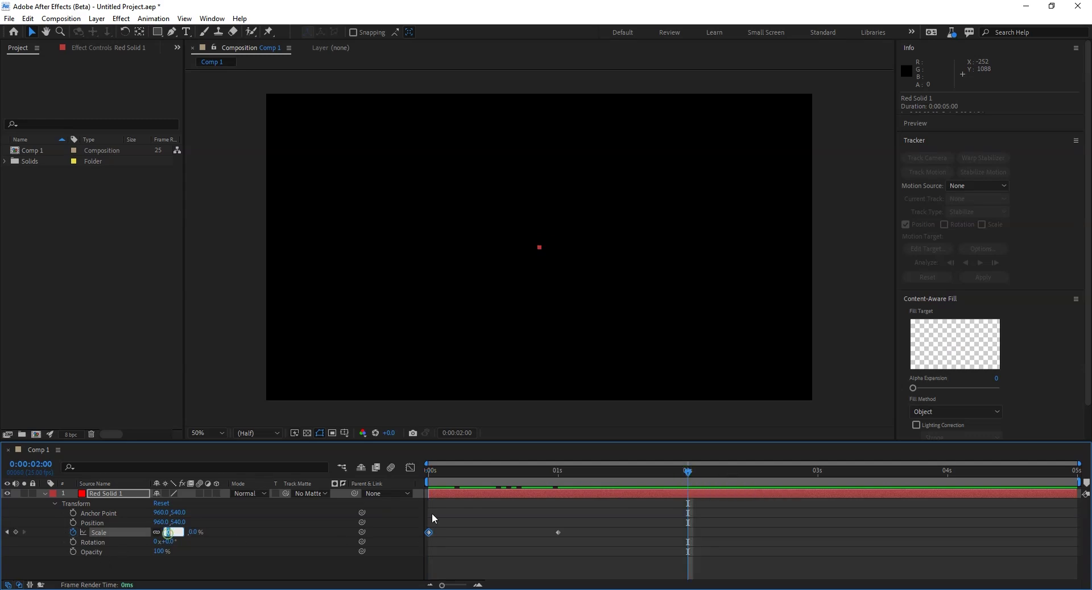
pyautogui.write('5')
pyautogui.press('Return')
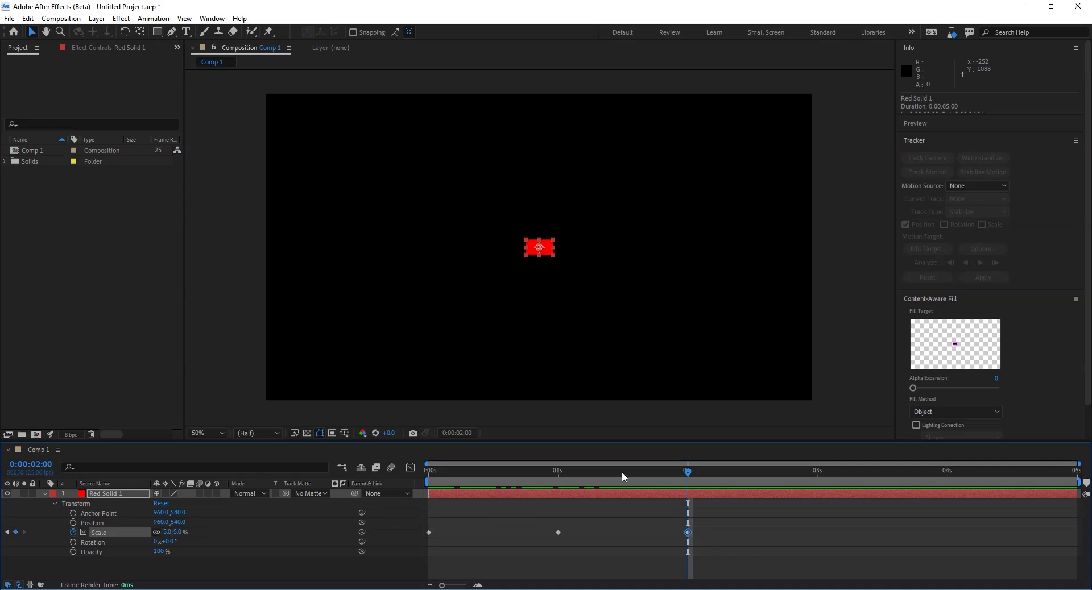
pyautogui.press('space')
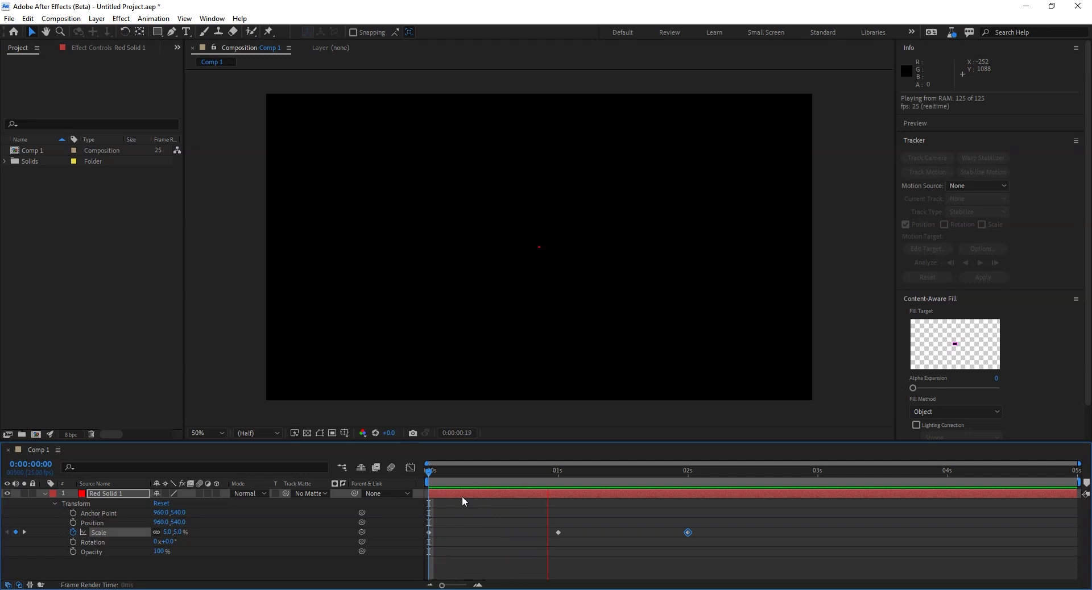
pyautogui.press('space')
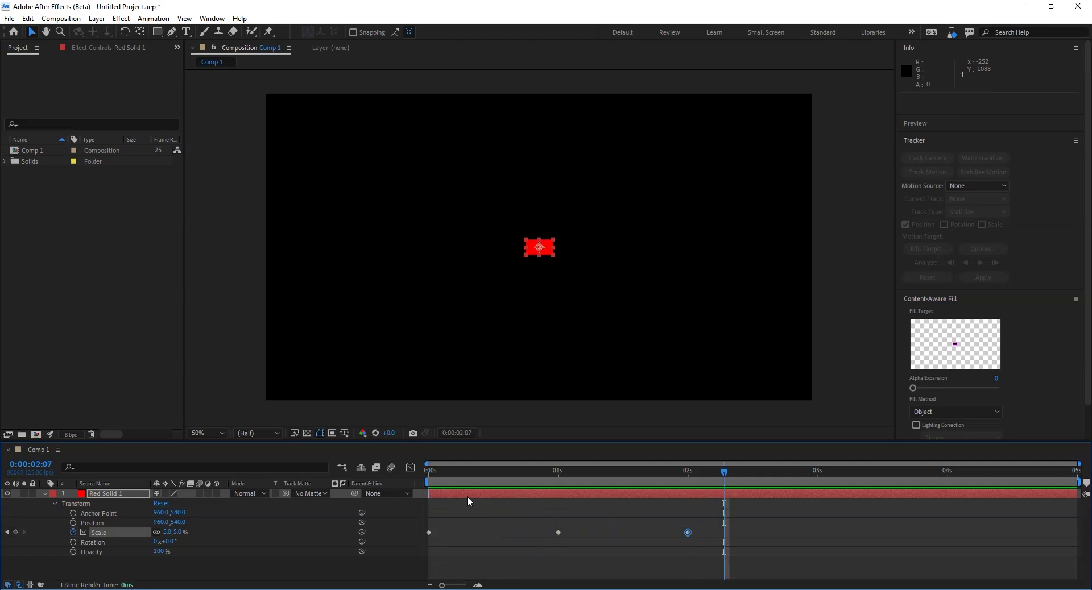
pyautogui.click(100, 494)
# Move the small red block into the composition's top-left corner.
pyautogui.press('/')
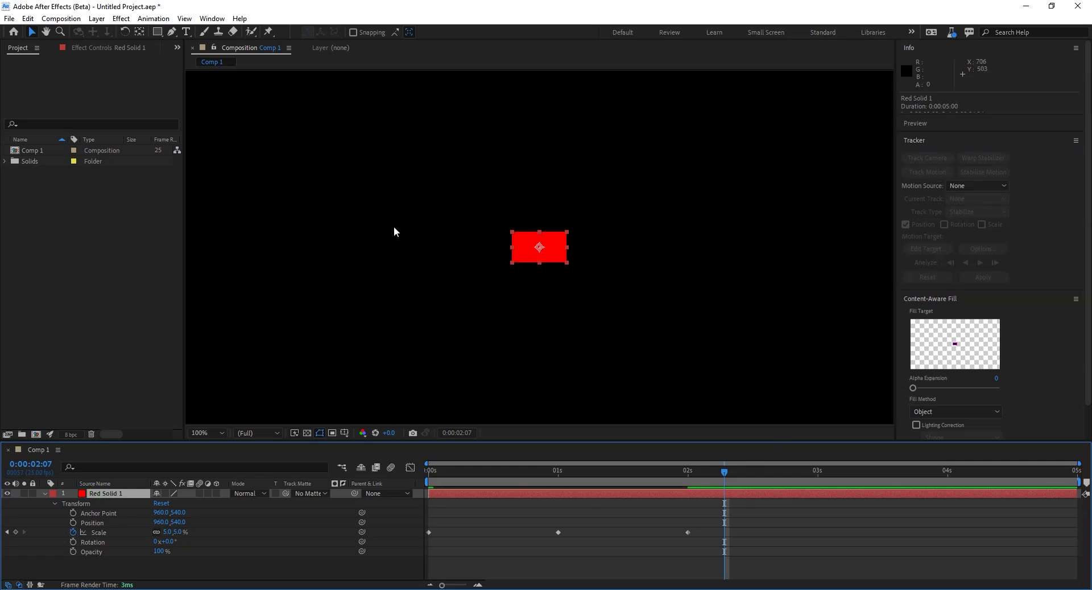
pyautogui.press('h')
pyautogui.moveTo(402, 285); pyautogui.dragTo(623, 399)
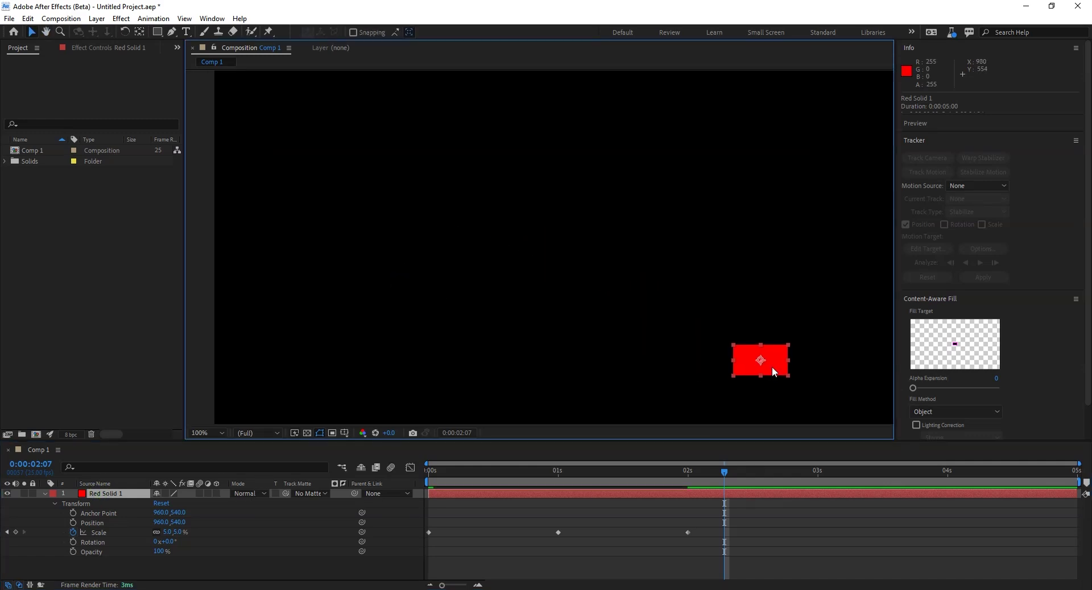
pyautogui.moveTo(762, 361); pyautogui.dragTo(271, 129)
pyautogui.moveTo(412, 200); pyautogui.dragTo(569, 337)
pyautogui.press('v')
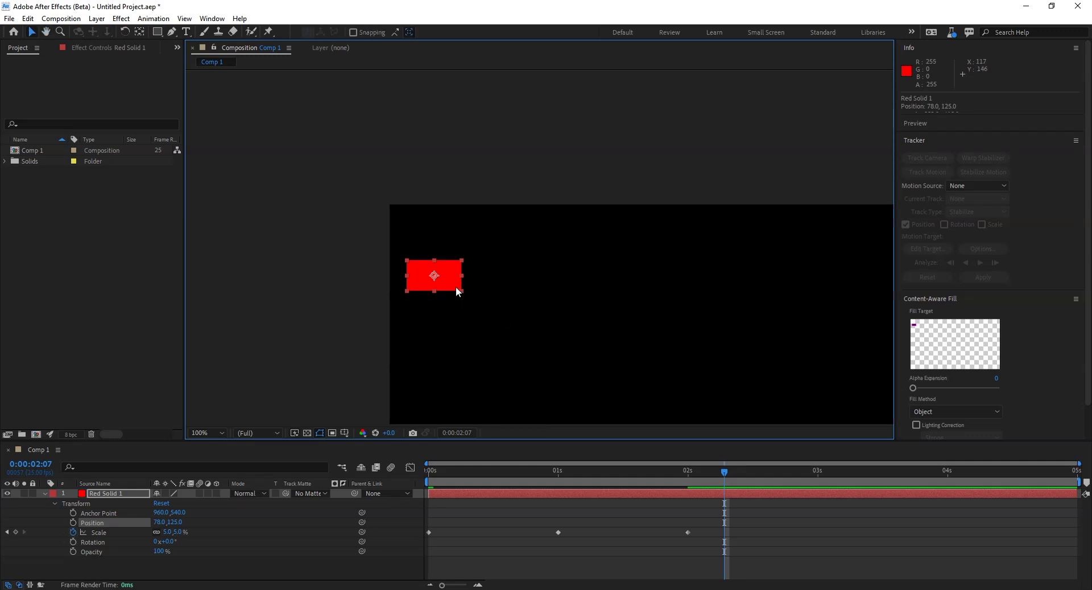
pyautogui.moveTo(454, 287); pyautogui.dragTo(442, 237)
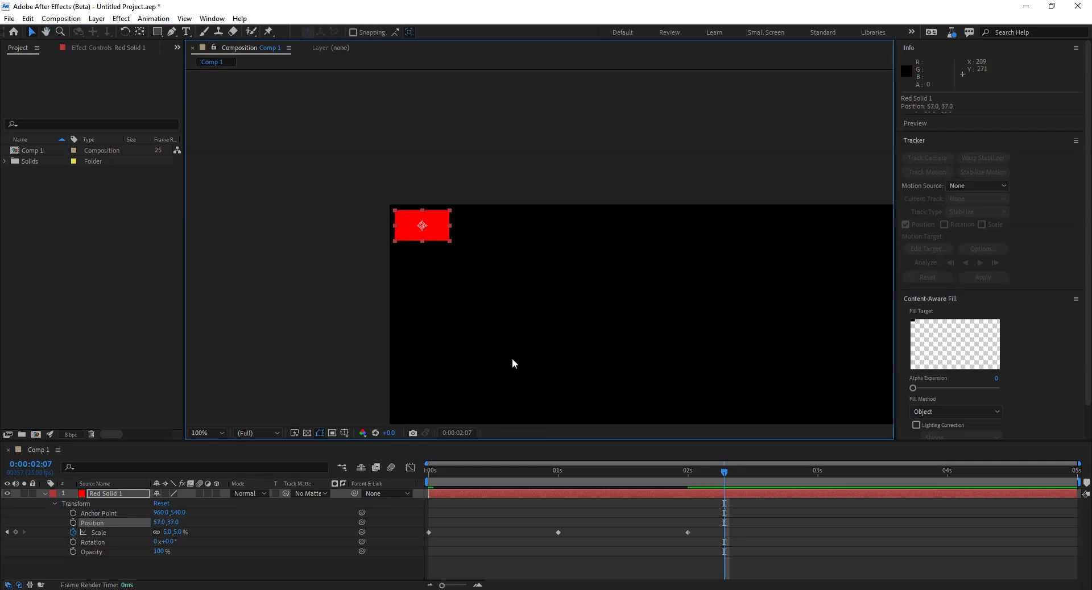
pyautogui.click(47, 494)
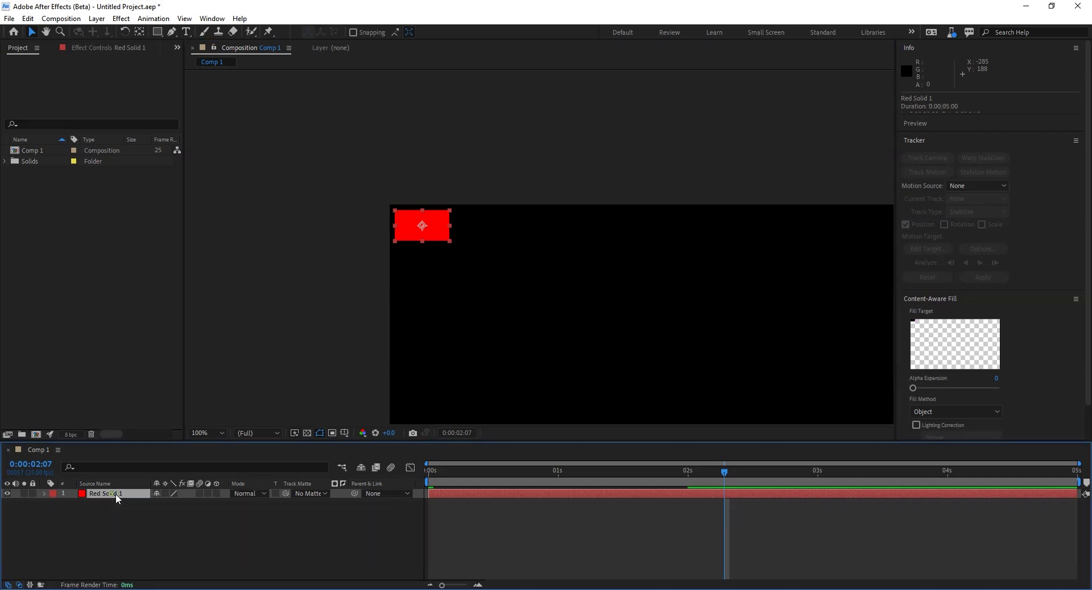
# Duplicate the red block and shift the copy right beside the original.
pyautogui.click(28, 19)
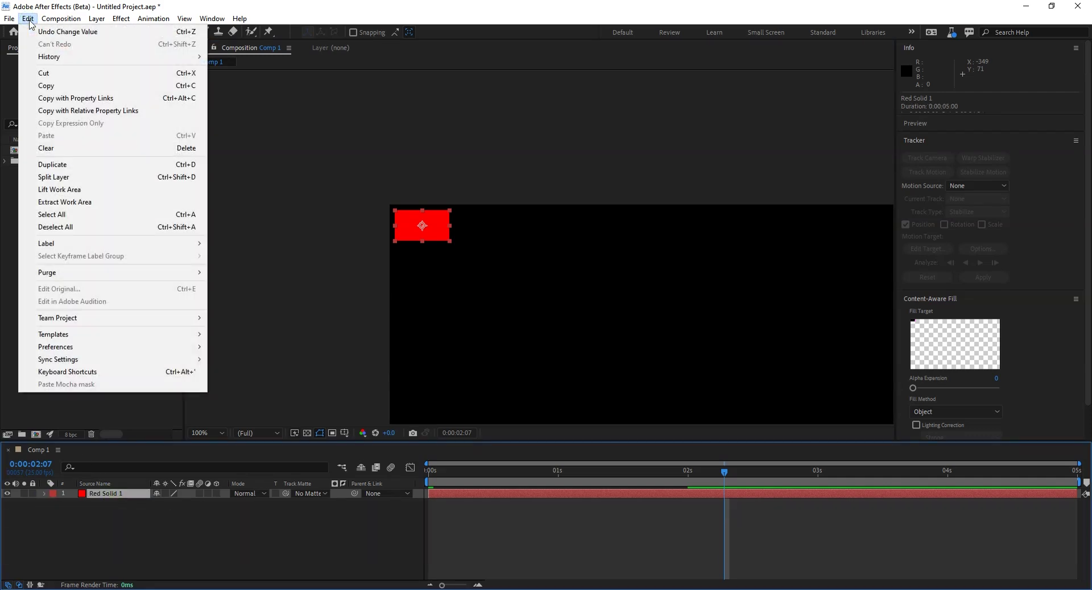
pyautogui.click(52, 165)
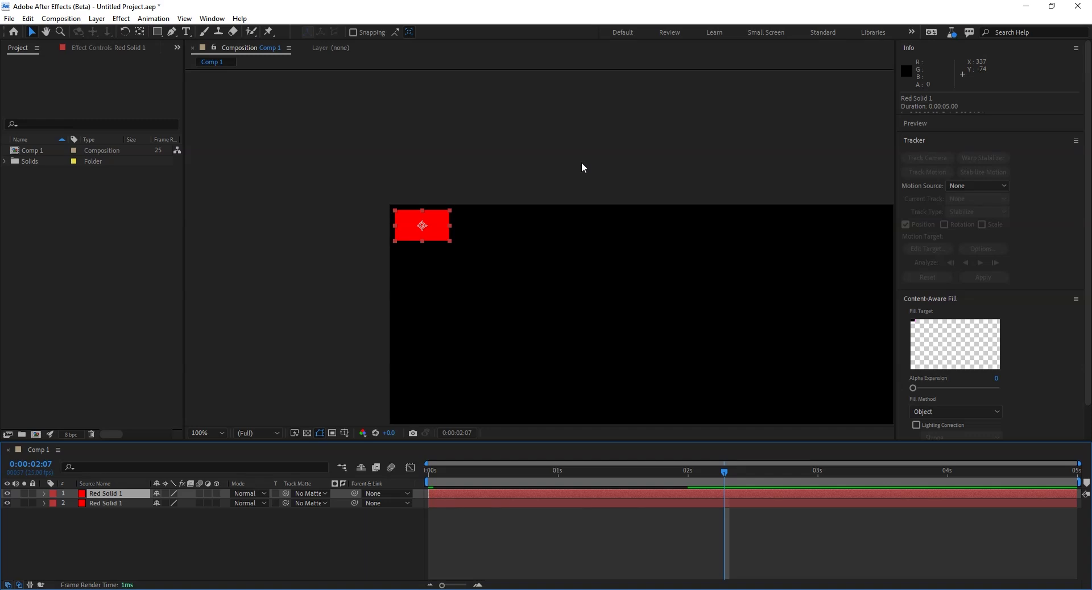
pyautogui.hotkey('shift', 'Right')
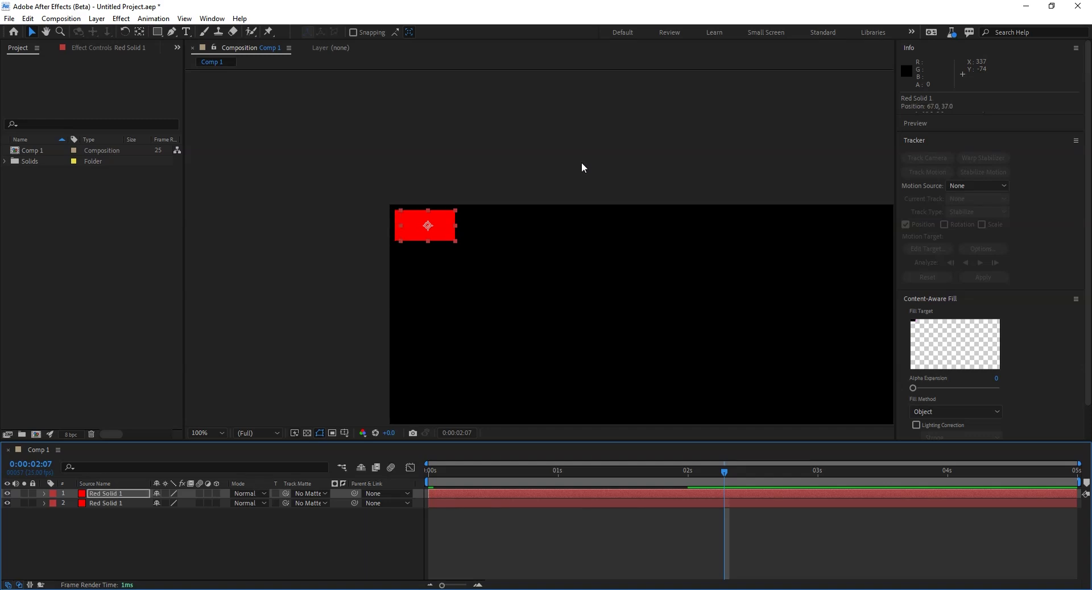
pyautogui.hotkey('shift', 'Right')
pyautogui.hotkey('shift', 'Right')
pyautogui.hotkey('shift', 'Right')
pyautogui.hotkey('shift', 'Right')
pyautogui.hotkey('shift', 'Right')
pyautogui.hotkey('shift', 'Right')
pyautogui.hotkey('shift', 'Right')
pyautogui.hotkey('shift', 'Right')
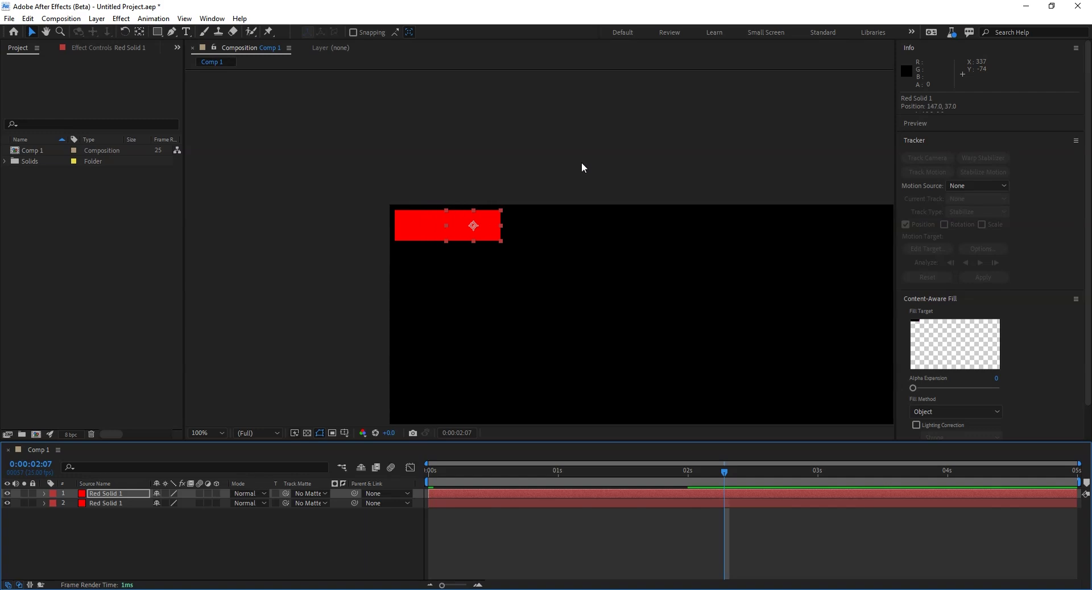
pyautogui.hotkey('shift', 'Right')
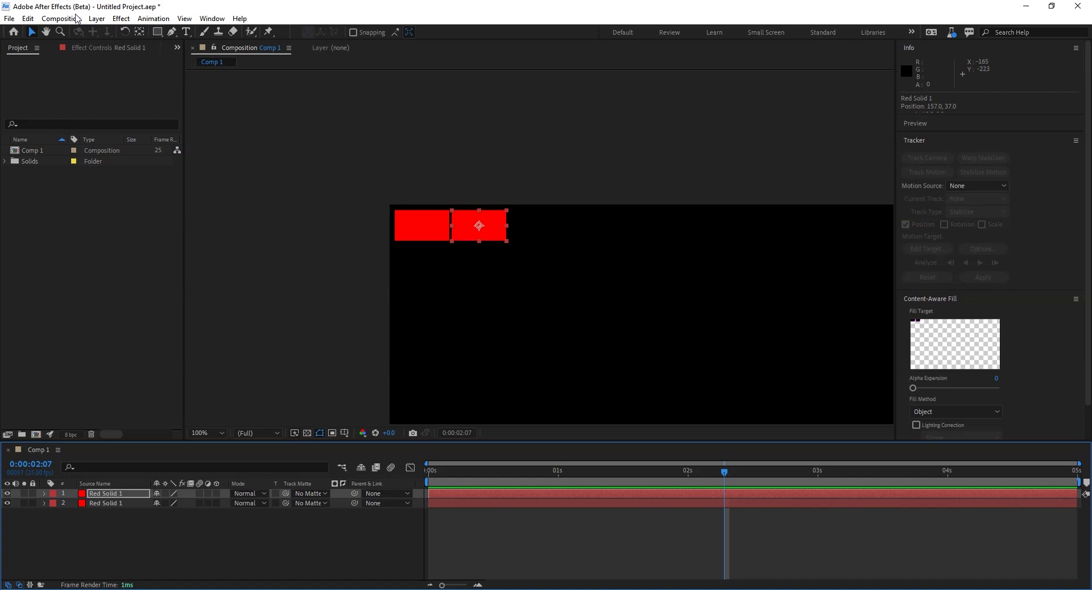
# Recolour the duplicated second square magenta.
pyautogui.click(96, 18)
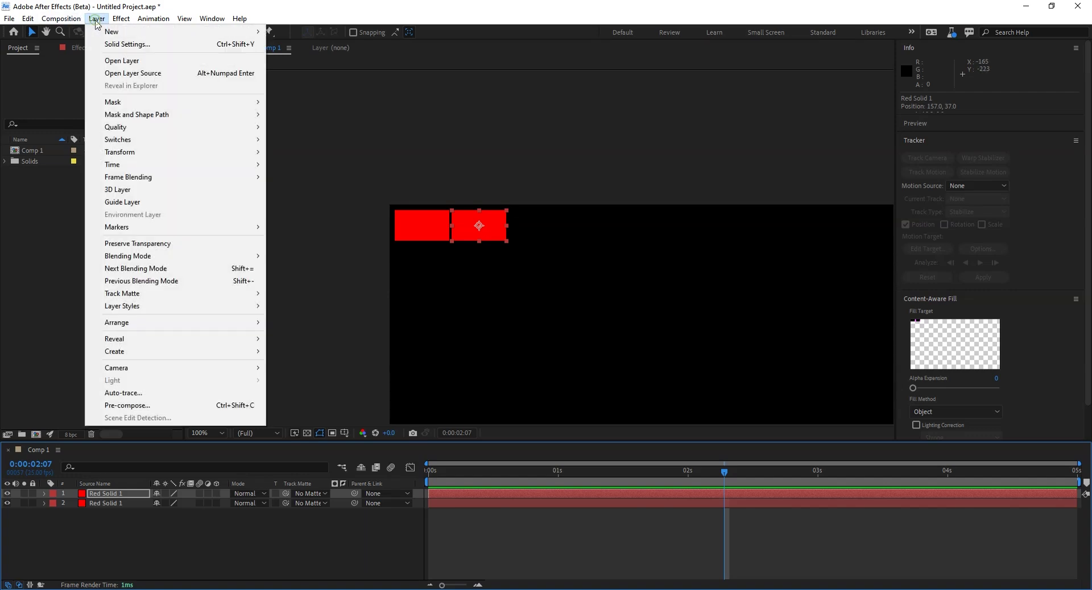
pyautogui.click(120, 45)
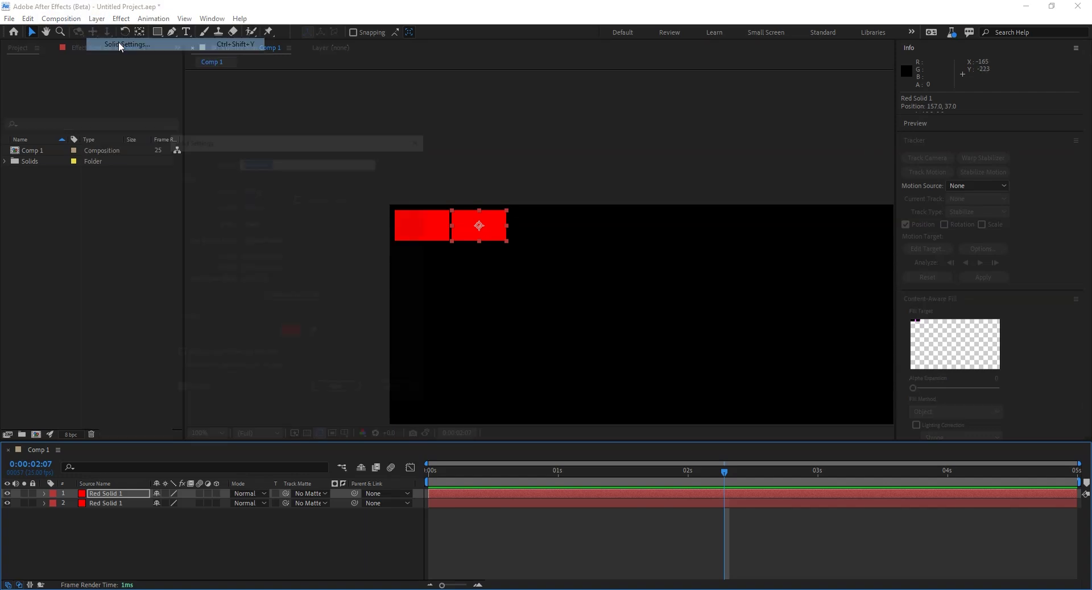
pyautogui.click(282, 334)
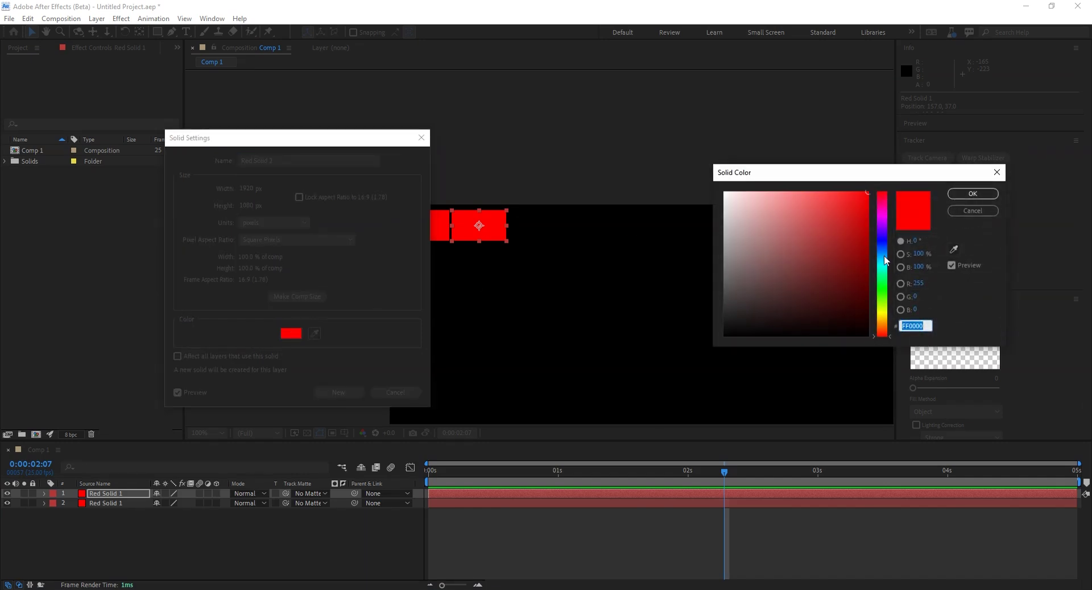
pyautogui.click(881, 210)
pyautogui.click(972, 194)
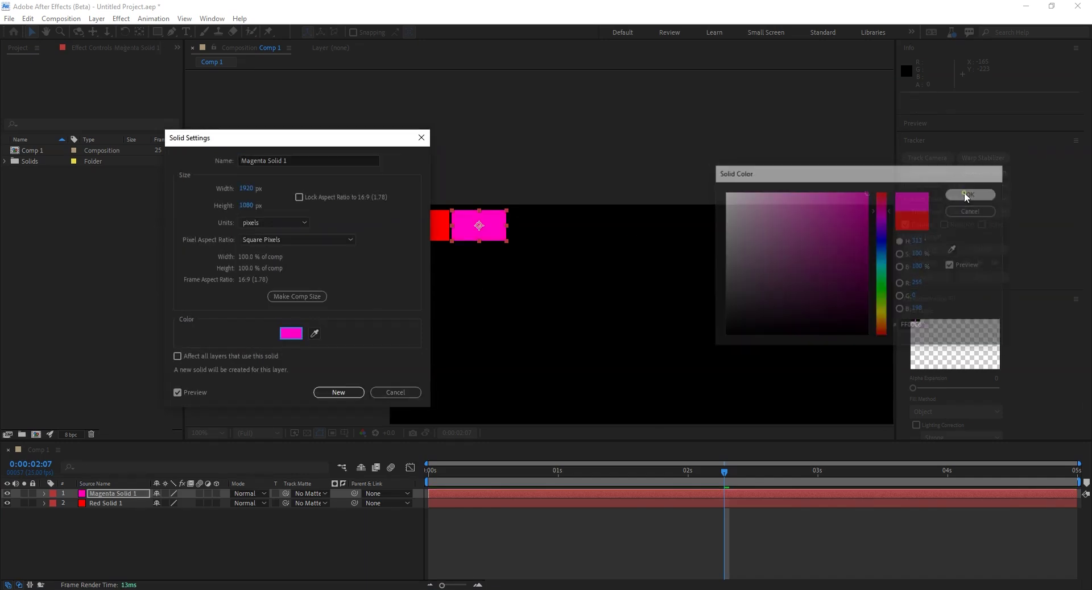
pyautogui.click(353, 393)
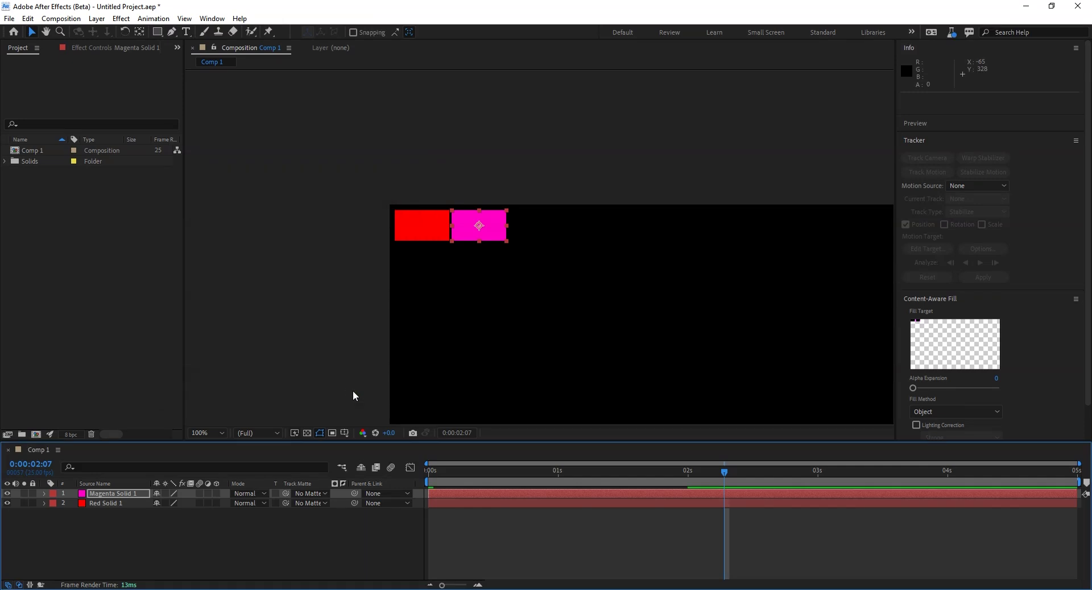
# Duplicate the magenta square, shift it right, and recolour the copy purple.
pyautogui.click(128, 493)
pyautogui.click(27, 18)
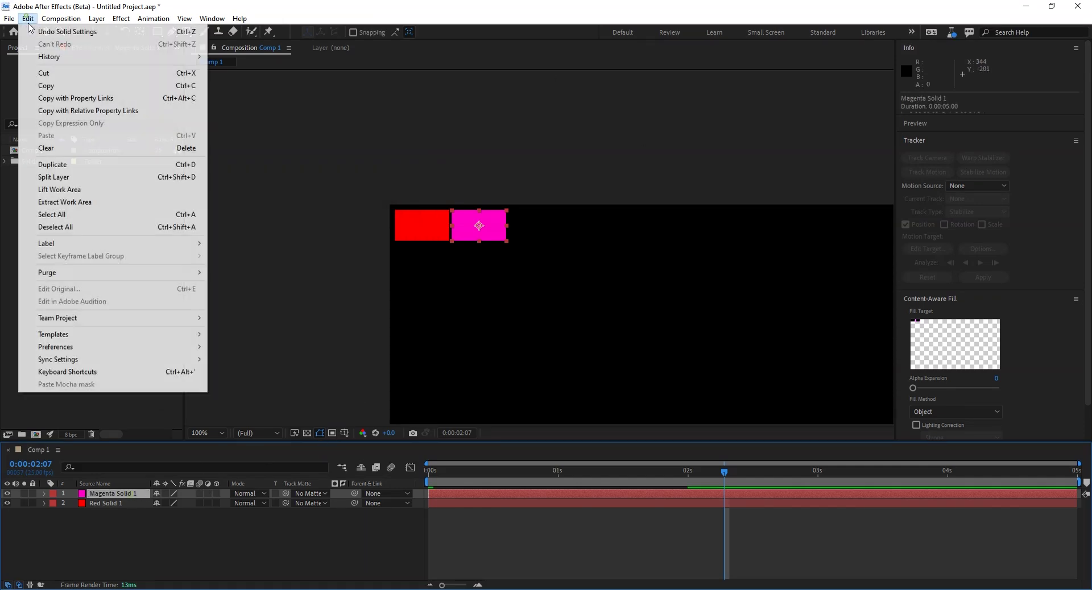
pyautogui.click(75, 164)
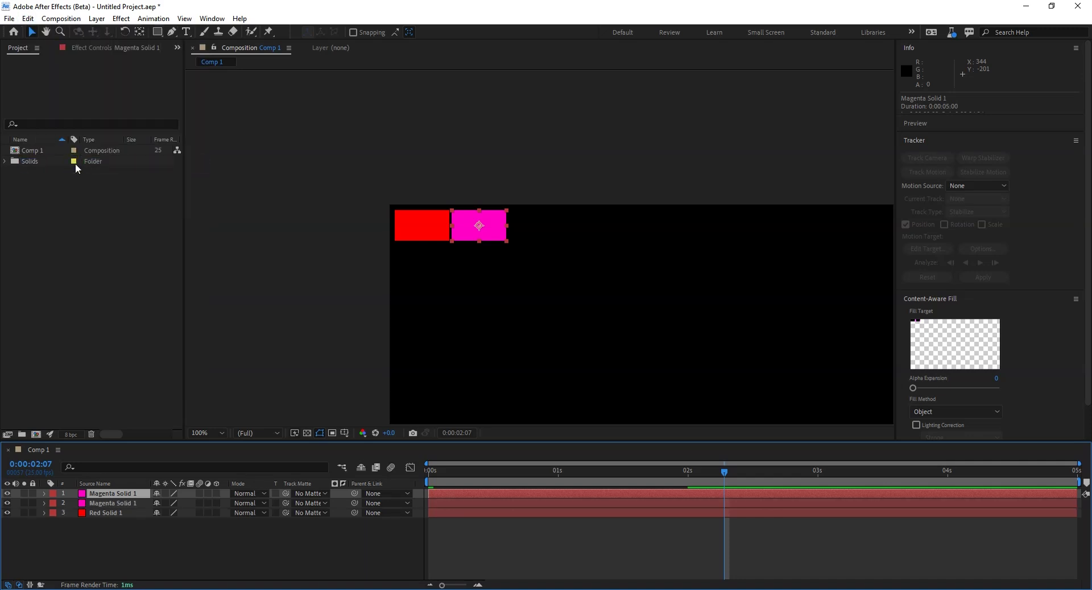
pyautogui.hotkey('shift', 'Right')
pyautogui.hotkey('shift', 'Right')
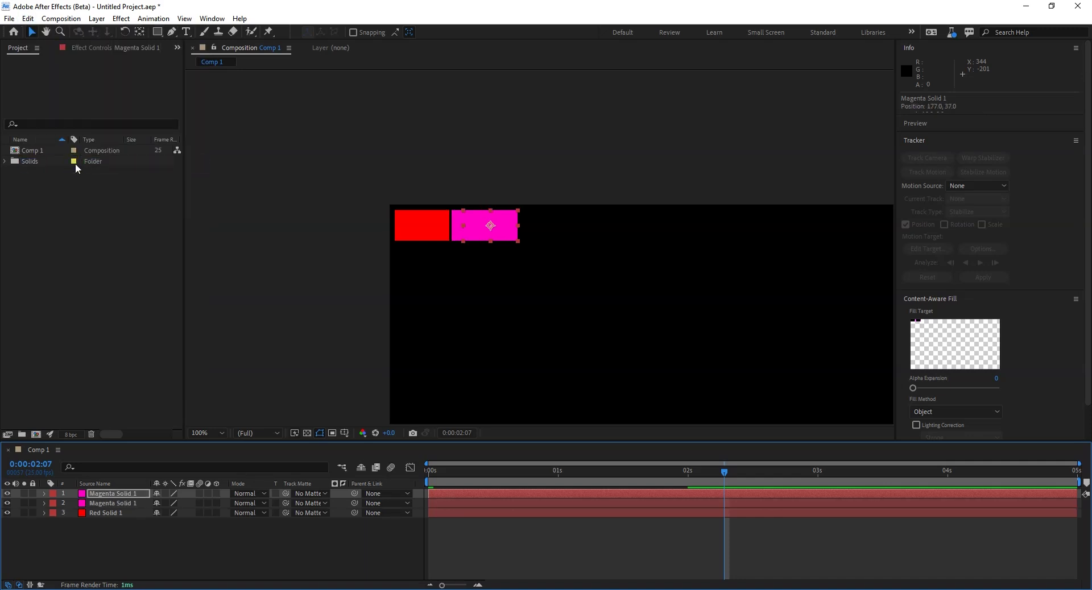
pyautogui.hotkey('shift', 'Right')
pyautogui.hotkey('shift', 'Right')
pyautogui.hotkey('shift', 'Right')
pyautogui.hotkey('shift', 'Right')
pyautogui.hotkey('shift', 'Right')
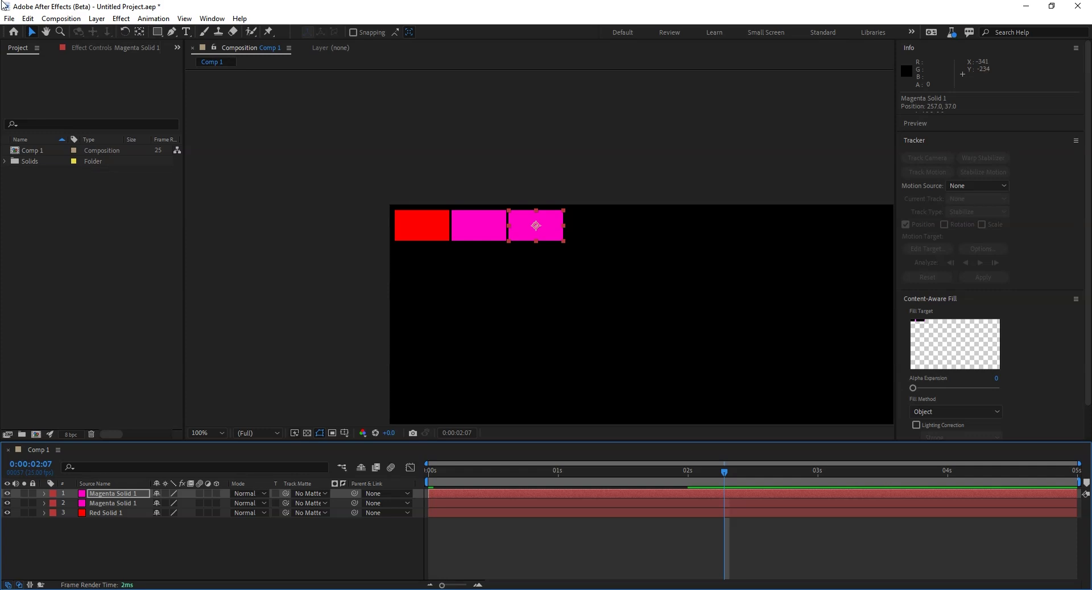
pyautogui.click(97, 18)
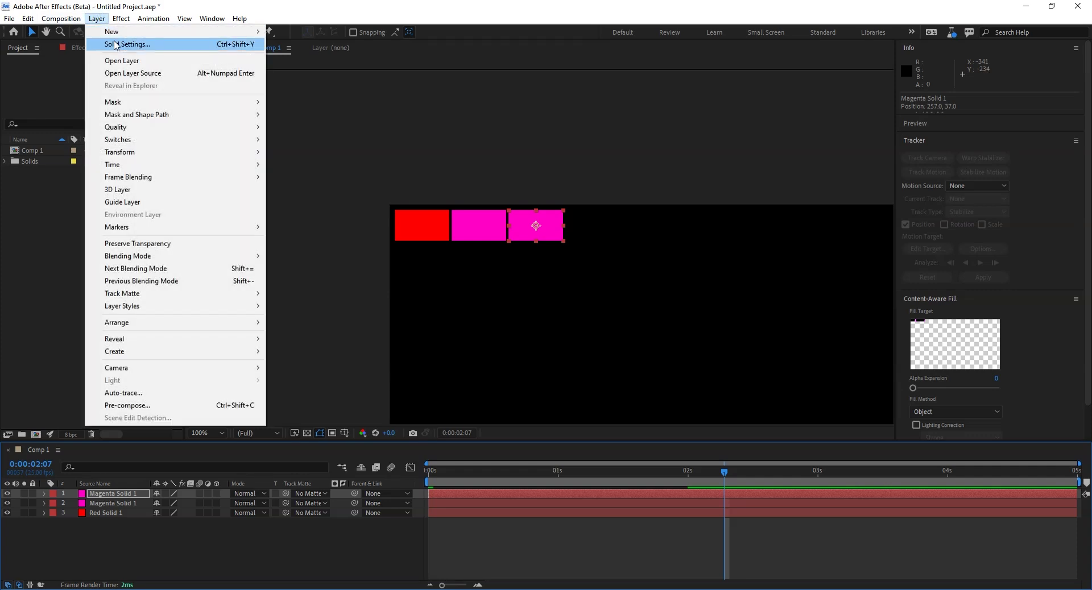
pyautogui.click(106, 44)
pyautogui.click(290, 334)
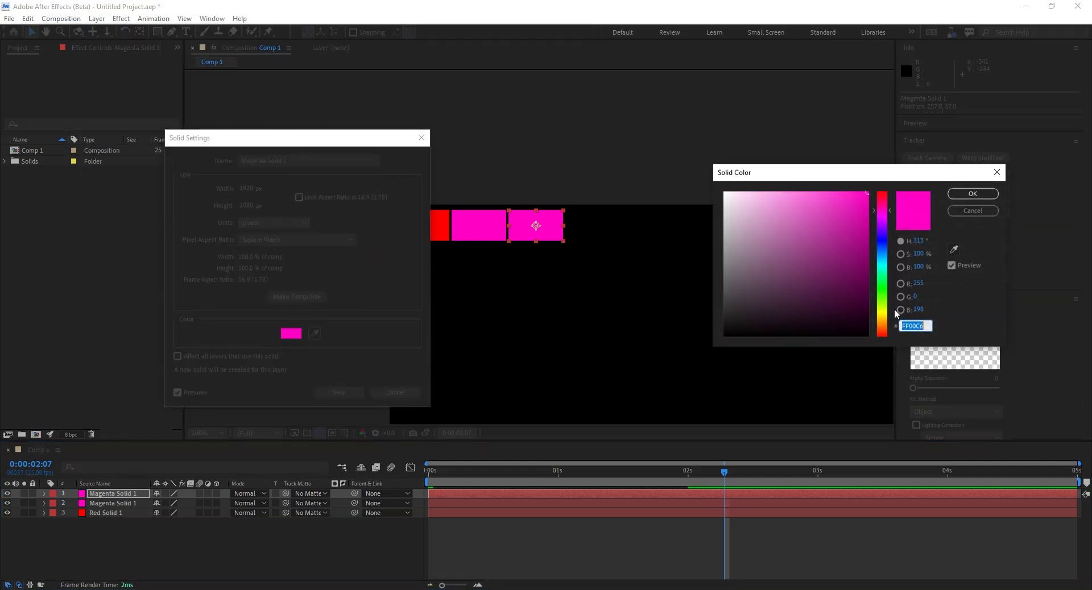
pyautogui.click(882, 229)
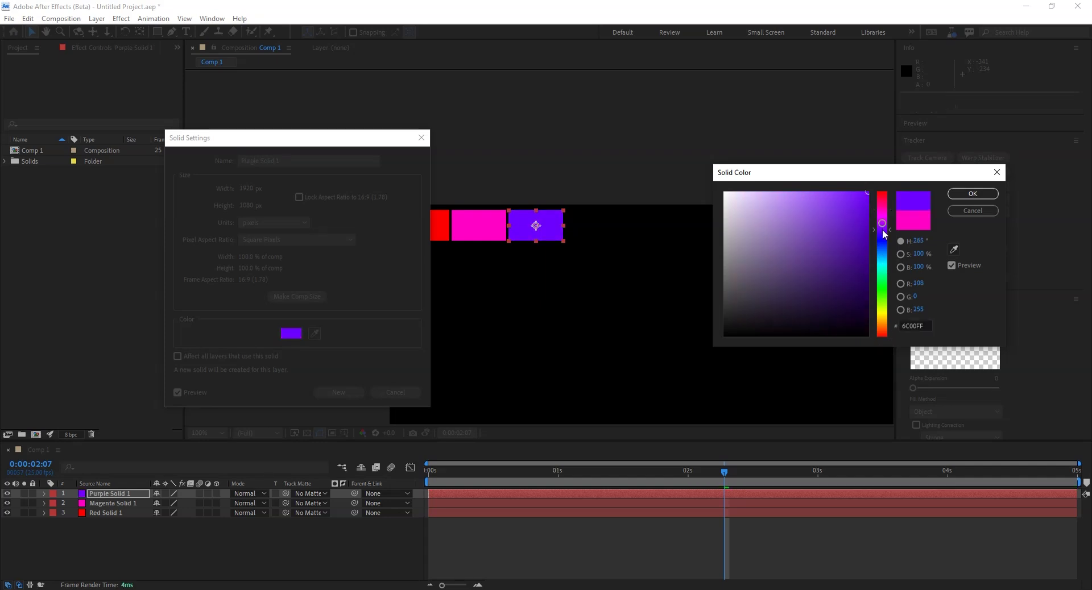
pyautogui.click(966, 193)
pyautogui.click(338, 392)
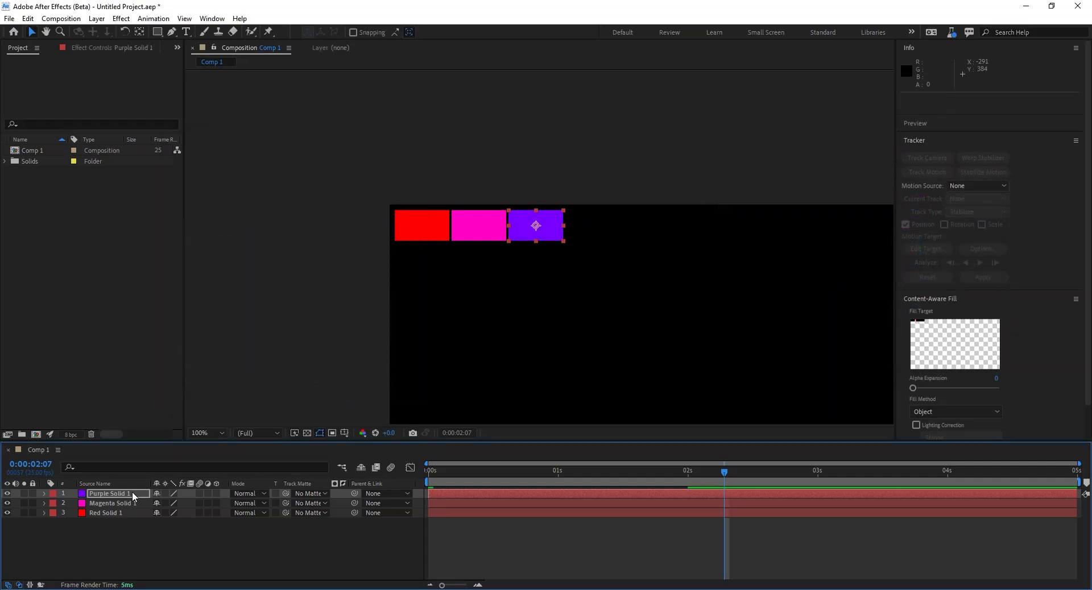
# Add a blue square to the right of the purple one.
pyautogui.hotkey('ctrl', 'd')
pyautogui.hotkey('shift', 'Right')
pyautogui.hotkey('shift', 'Right')
pyautogui.hotkey('shift', 'Right')
pyautogui.hotkey('ctrl', 'shift', 'y')
pyautogui.click(290, 333)
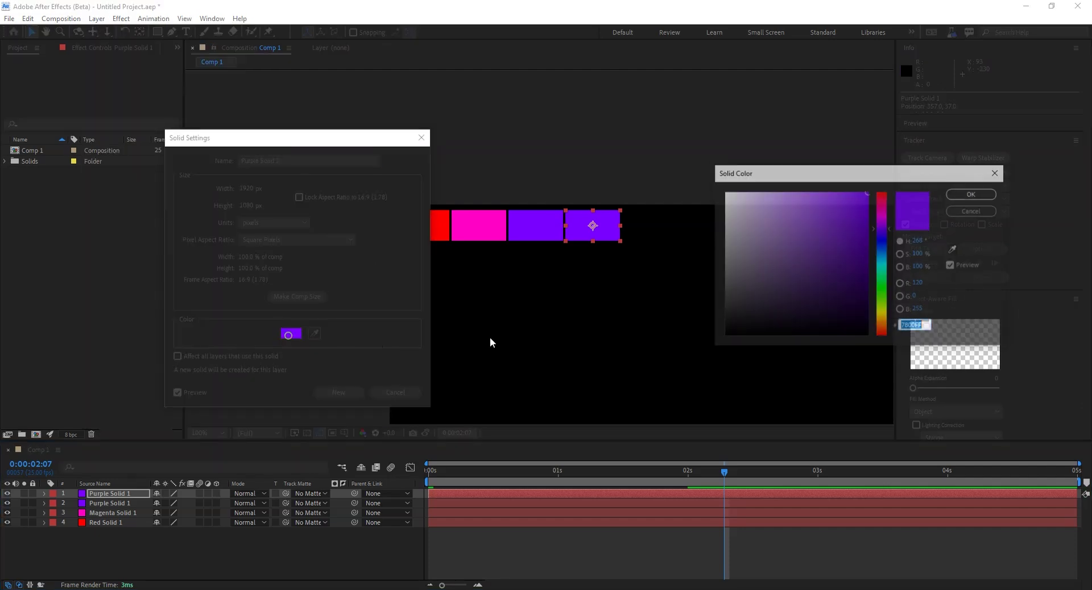
pyautogui.click(966, 194)
pyautogui.click(339, 393)
# Add a cyan square to the right of the blue one.
pyautogui.hotkey('ctrl', 'd')
pyautogui.hotkey('shift', 'Right')
pyautogui.hotkey('shift', 'Right')
pyautogui.hotkey('shift', 'Right')
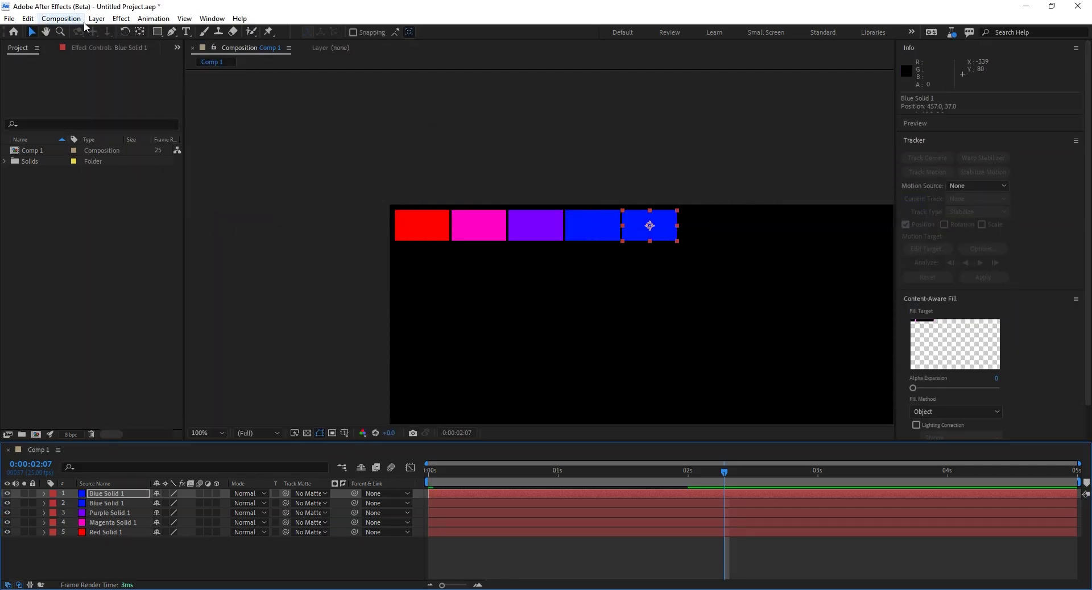
pyautogui.hotkey('ctrl', 'shift', 'y')
pyautogui.click(291, 333)
pyautogui.click(880, 260)
pyautogui.click(968, 190)
pyautogui.click(339, 393)
# Add a green square to the right of the cyan one.
pyautogui.hotkey('ctrl', 'd')
pyautogui.hotkey('shift', 'Right')
pyautogui.hotkey('shift', 'Right')
pyautogui.hotkey('shift', 'Right')
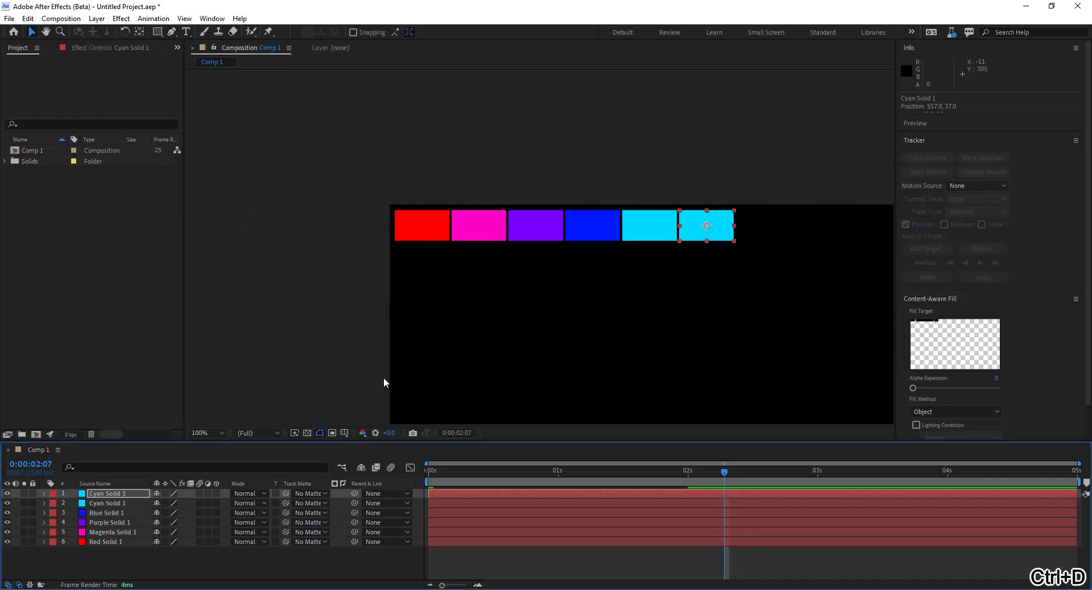
pyautogui.hotkey('ctrl', 'shift', 'y')
pyautogui.click(291, 331)
pyautogui.click(882, 288)
pyautogui.click(967, 191)
pyautogui.click(337, 388)
# Add a yellow square to the right of the green one.
pyautogui.hotkey('ctrl', 'd')
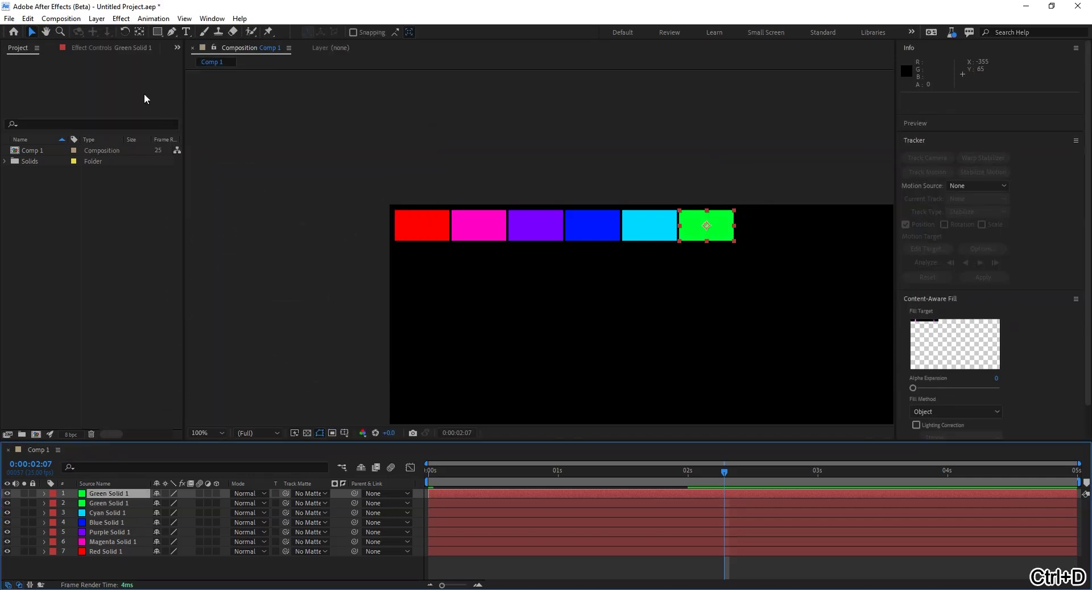
pyautogui.hotkey('shift', 'Right')
pyautogui.hotkey('shift', 'Right')
pyautogui.hotkey('shift', 'Right')
# Add an orange square to the right of the yellow one.
pyautogui.hotkey('shift', 'Right')
pyautogui.hotkey('ctrl', 'shift', 'y')
pyautogui.click(290, 333)
pyautogui.click(882, 314)
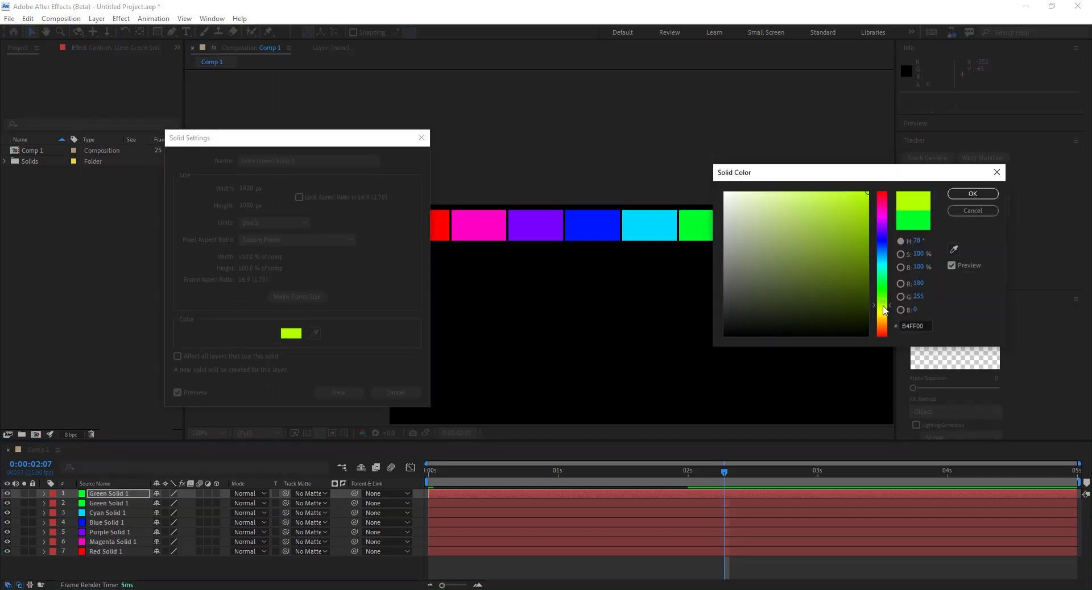
pyautogui.click(967, 190)
pyautogui.click(338, 393)
pyautogui.hotkey('ctrl', 'd')
pyautogui.hotkey('shift', 'Right')
pyautogui.hotkey('shift', 'Right')
pyautogui.hotkey('shift', 'Right')
pyautogui.hotkey('shift', 'Left')
pyautogui.hotkey('shift', 'Left')
pyautogui.hotkey('shift', 'Left')
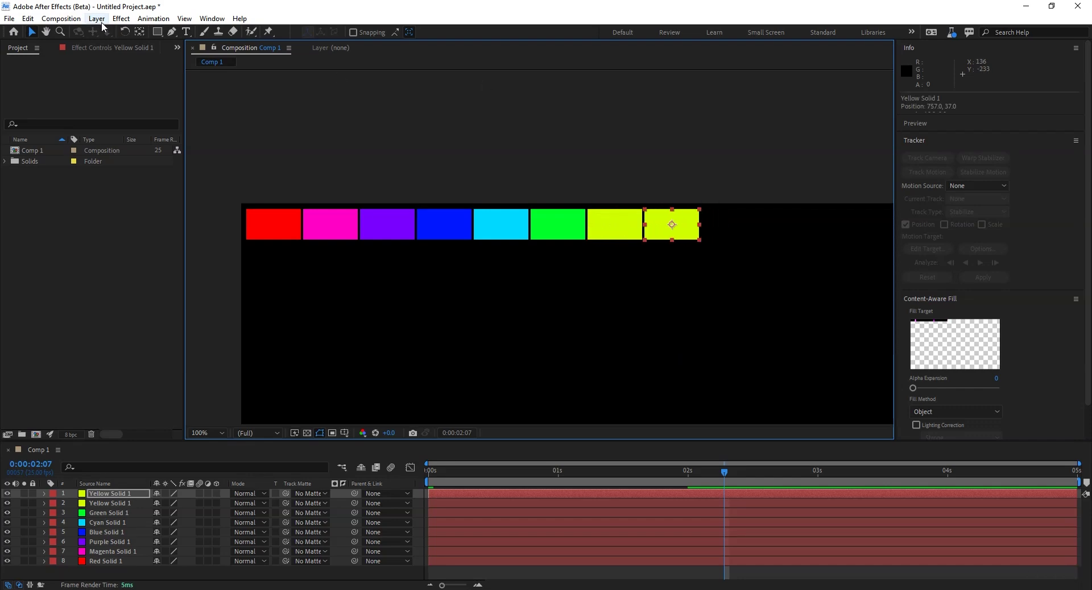
pyautogui.hotkey('ctrl', 'shift', 'y')
pyautogui.click(290, 333)
pyautogui.click(882, 324)
pyautogui.click(967, 194)
pyautogui.click(338, 392)
# Add a final red-orange square after the orange one to complete the row.
pyautogui.hotkey('ctrl', 'd')
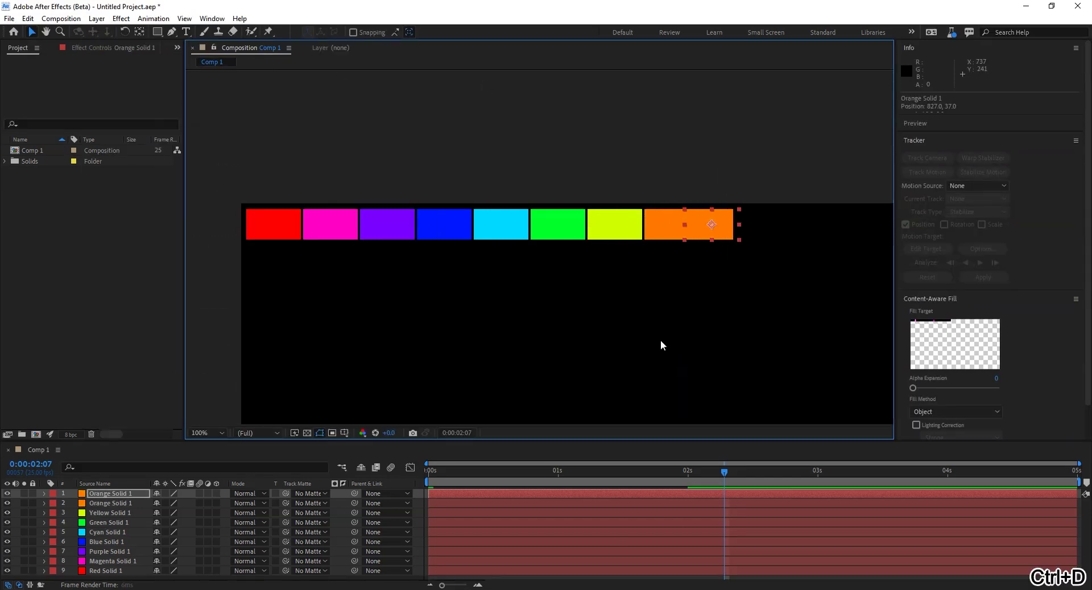
pyautogui.hotkey('shift', 'Right')
pyautogui.hotkey('shift', 'Right')
pyautogui.hotkey('shift', 'Right')
pyautogui.hotkey('ctrl', 'shift', 'y')
pyautogui.click(291, 333)
pyautogui.click(882, 336)
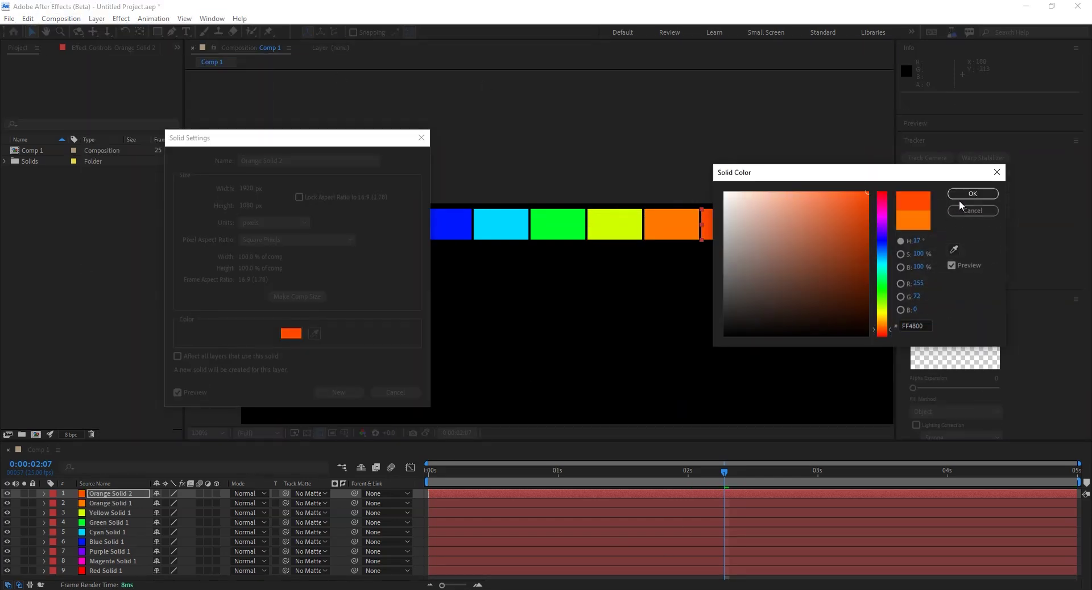
pyautogui.click(968, 193)
pyautogui.click(339, 393)
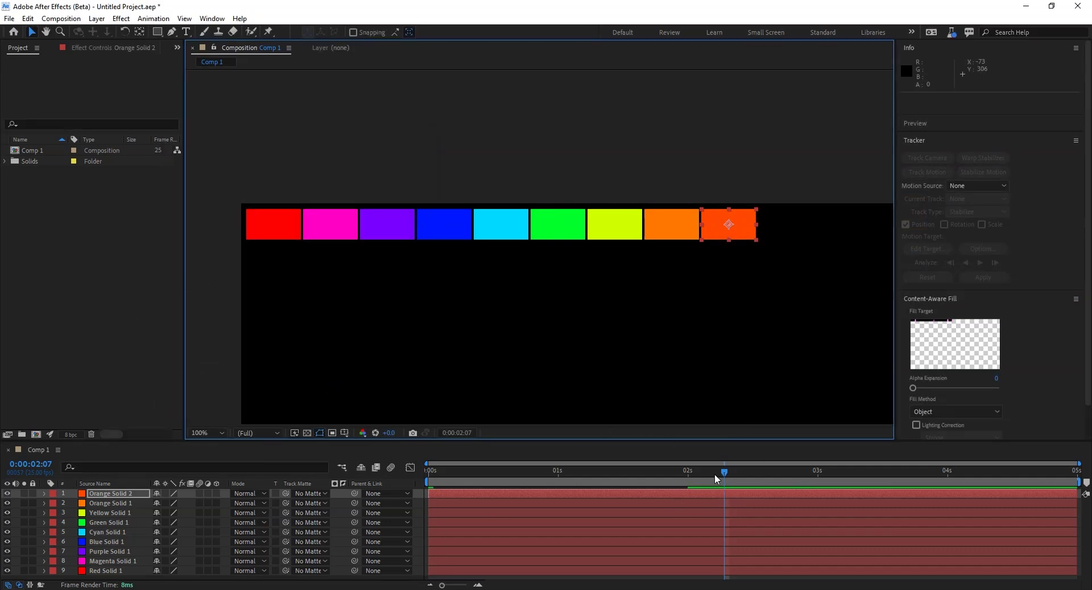
pyautogui.press('space')
pyautogui.press('space')
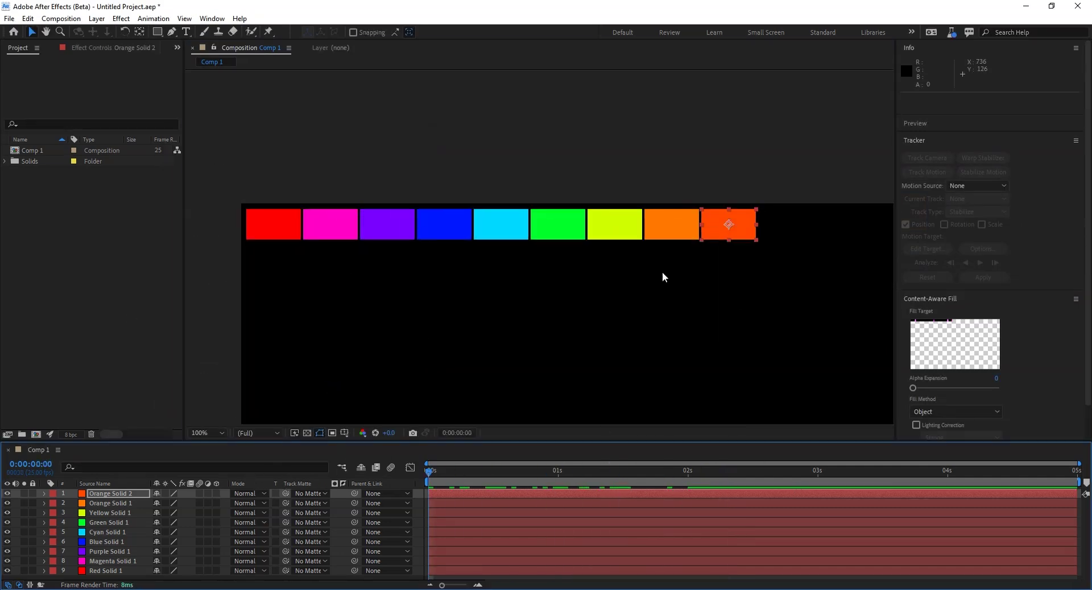
# Offset the square layers' start times along the timeline, preview the cascade, and select all nine.
pyautogui.moveTo(521, 441); pyautogui.dragTo(529, 365)
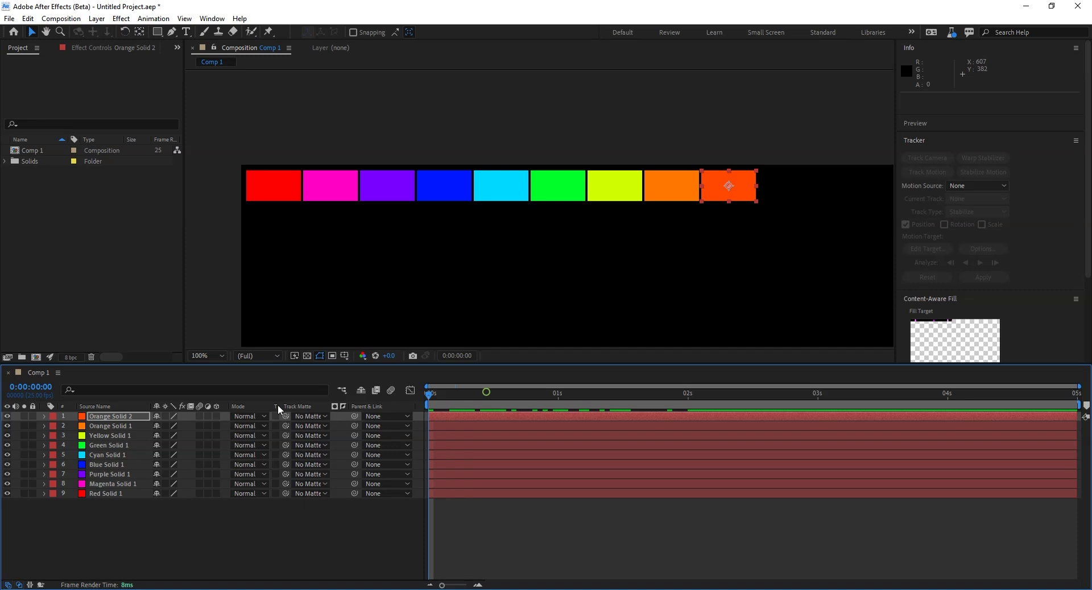
pyautogui.moveTo(439, 483)
pyautogui.mouseDown()
pyautogui.moveTo(459, 455)
pyautogui.moveTo(433, 446)
pyautogui.moveTo(456, 439)
pyautogui.moveTo(438, 439)
pyautogui.moveTo(488, 418)
pyautogui.mouseUp()
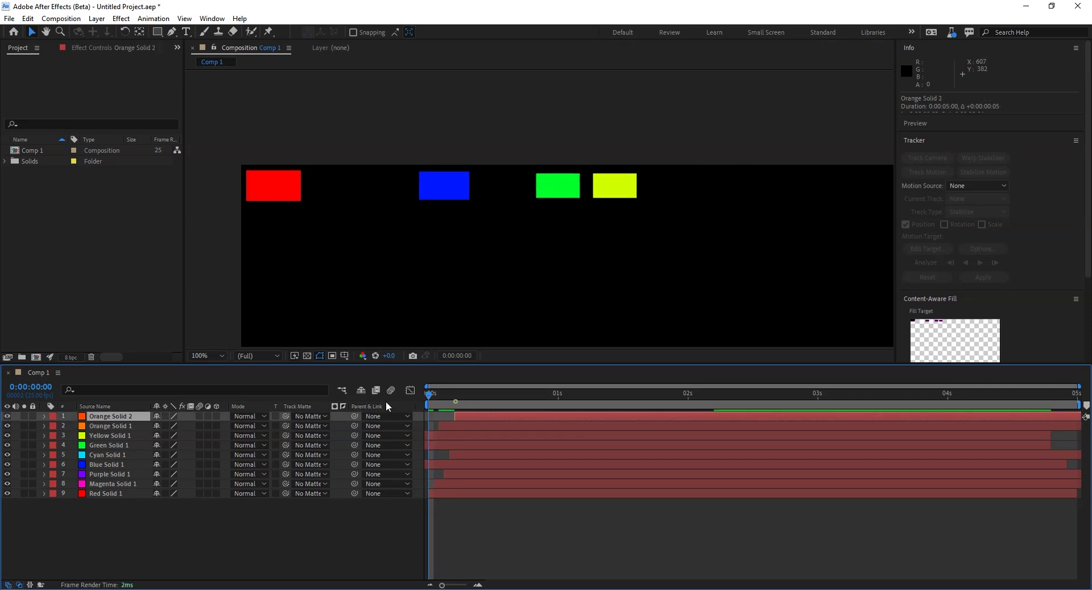
pyautogui.press('space')
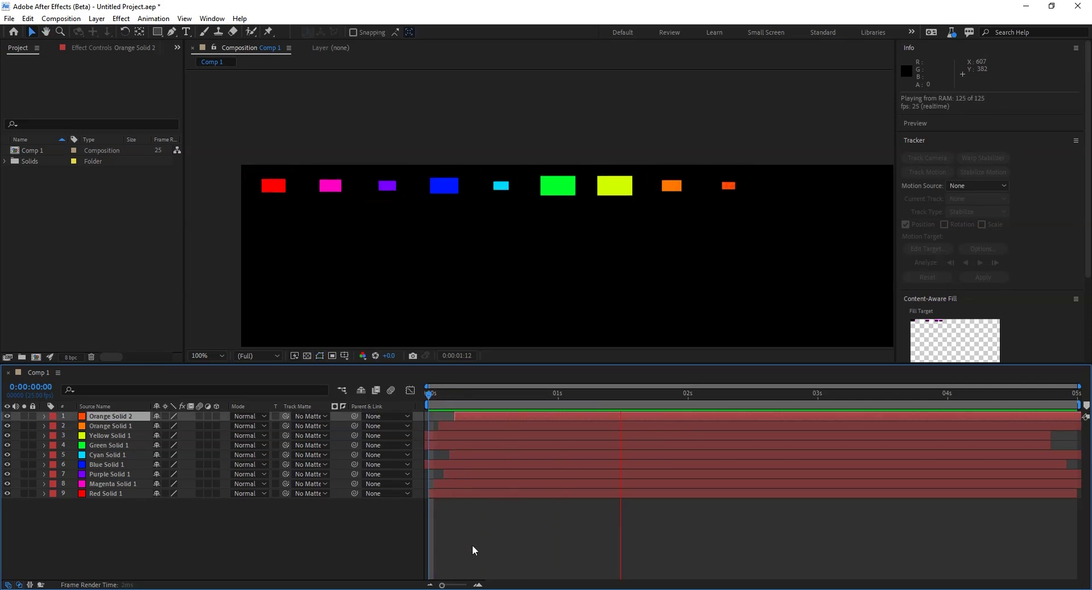
pyautogui.press('space')
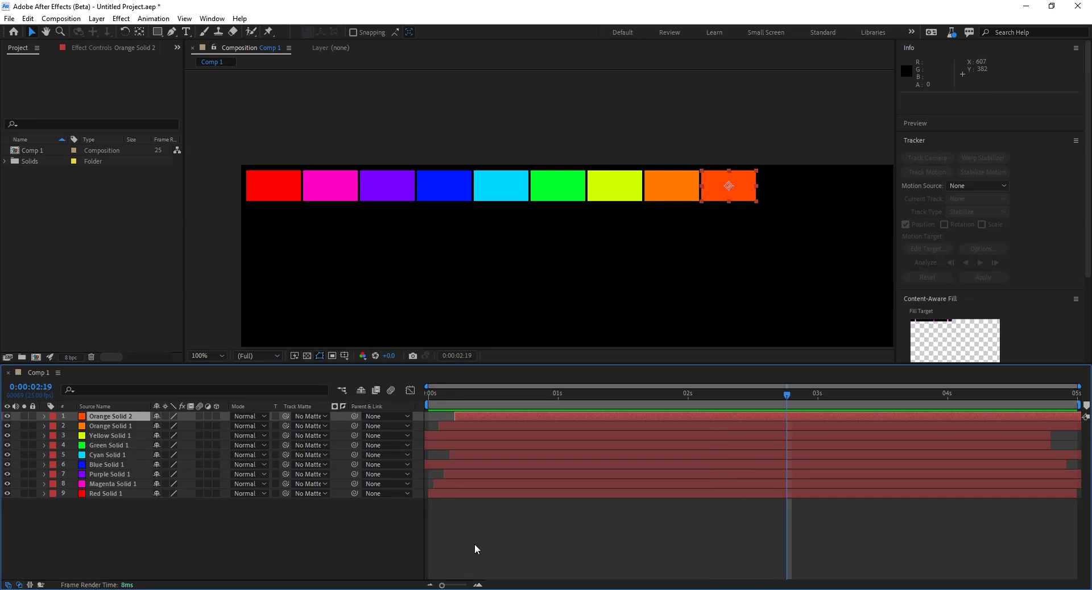
pyautogui.moveTo(97, 555); pyautogui.dragTo(190, 412)
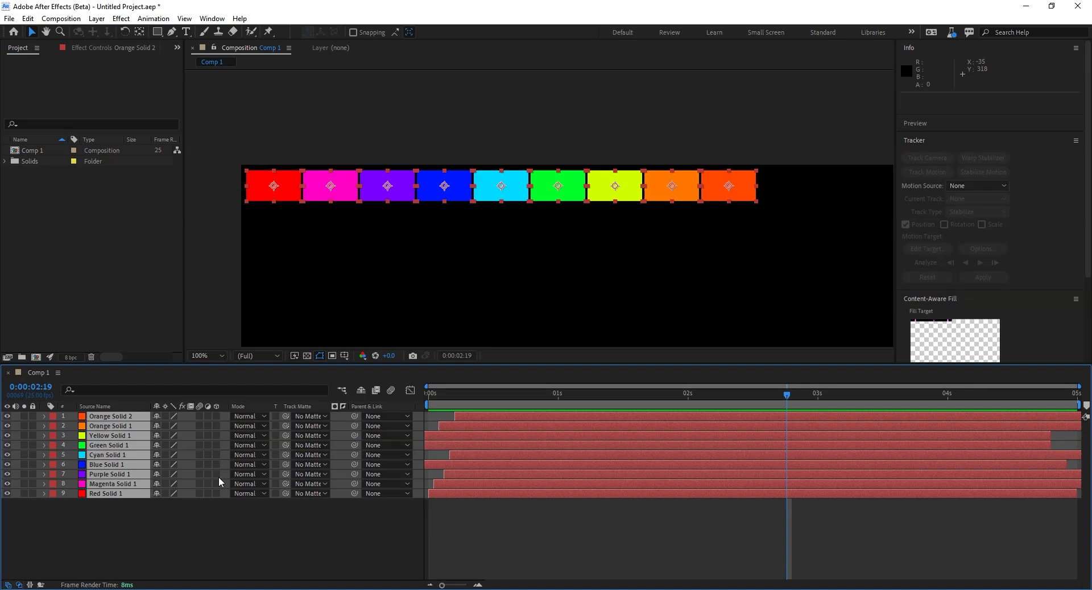
# Open Layer > Pre-compose for the nine selected solids, proposing the name Pre-comp 1.
pyautogui.click(97, 18)
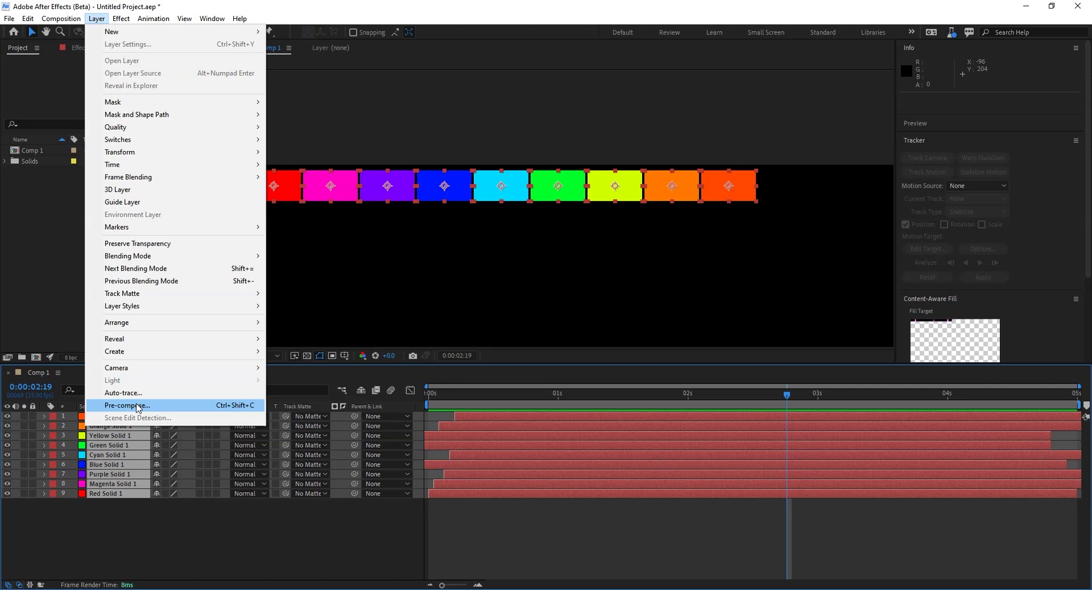
pyautogui.click(138, 406)
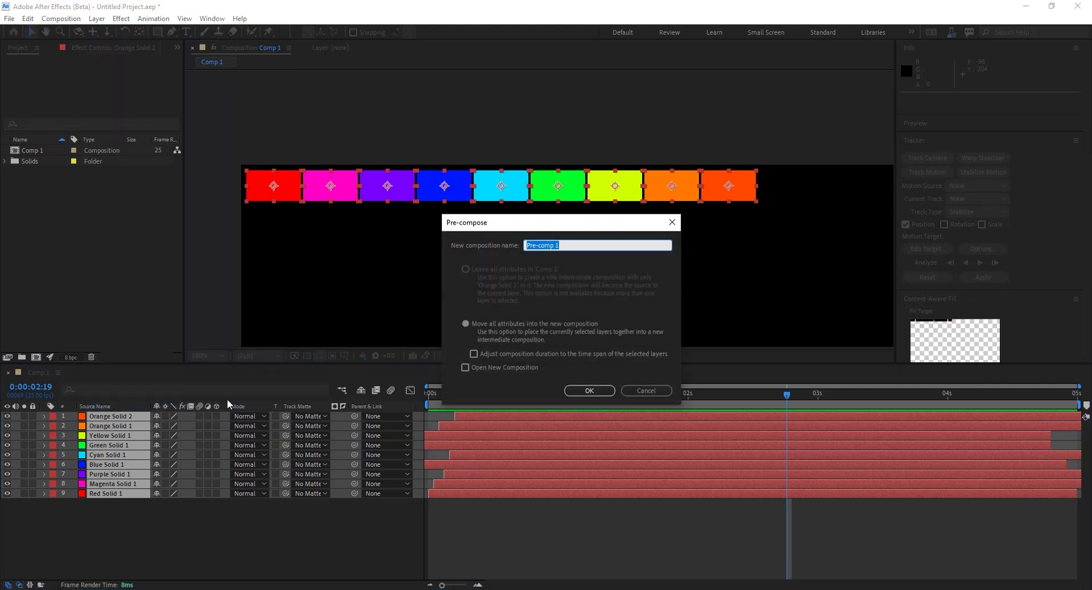
# Confirm Pre-comp 1, then duplicate the row and shift the copies down into the first grid rows.
pyautogui.click(570, 391)
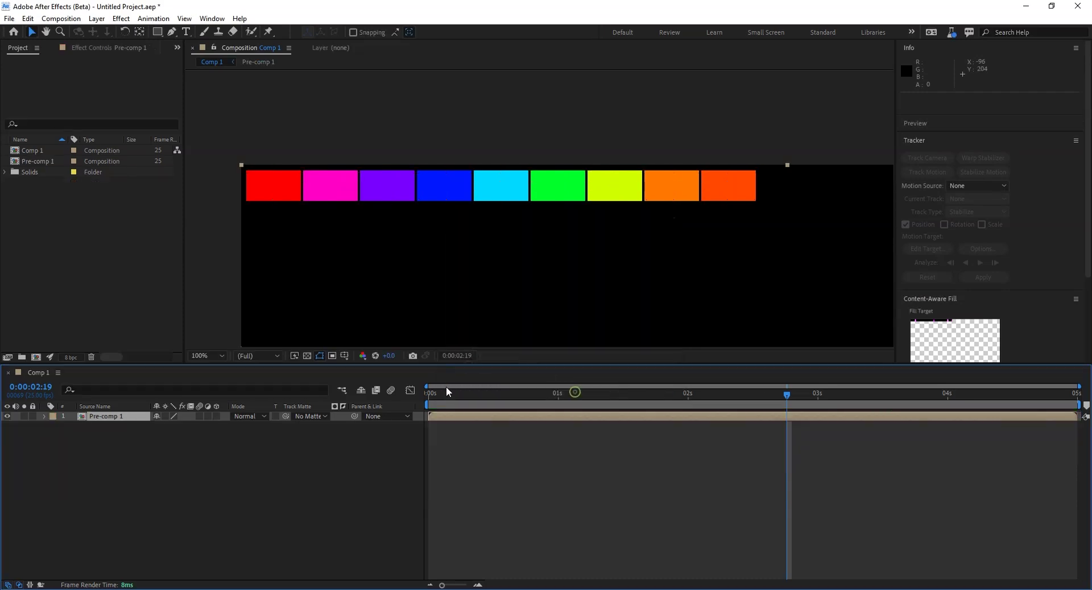
pyautogui.press('Home')
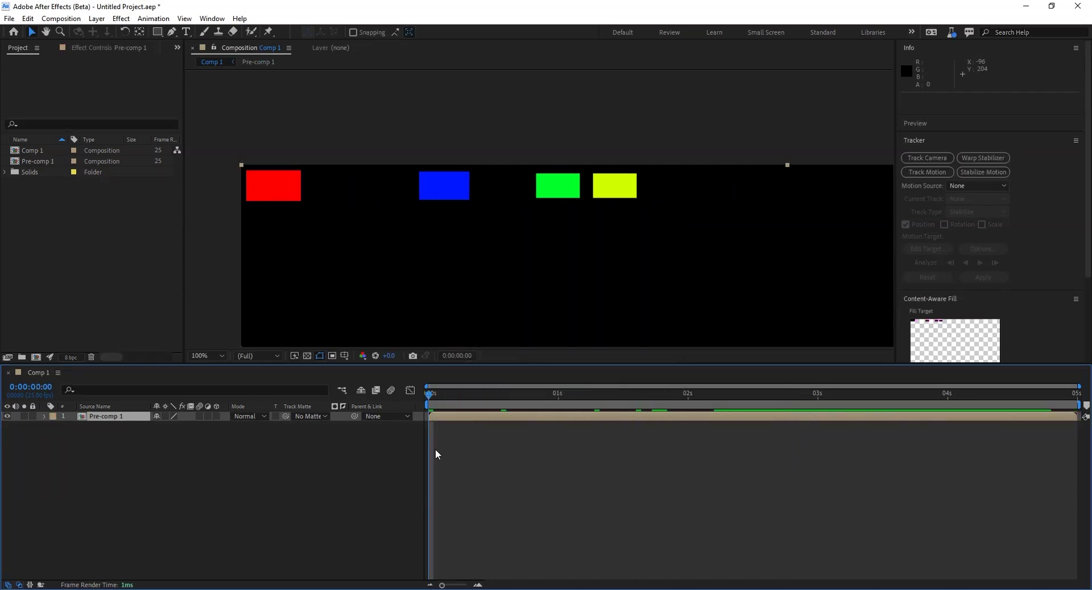
pyautogui.moveTo(436, 453); pyautogui.dragTo(771, 437)
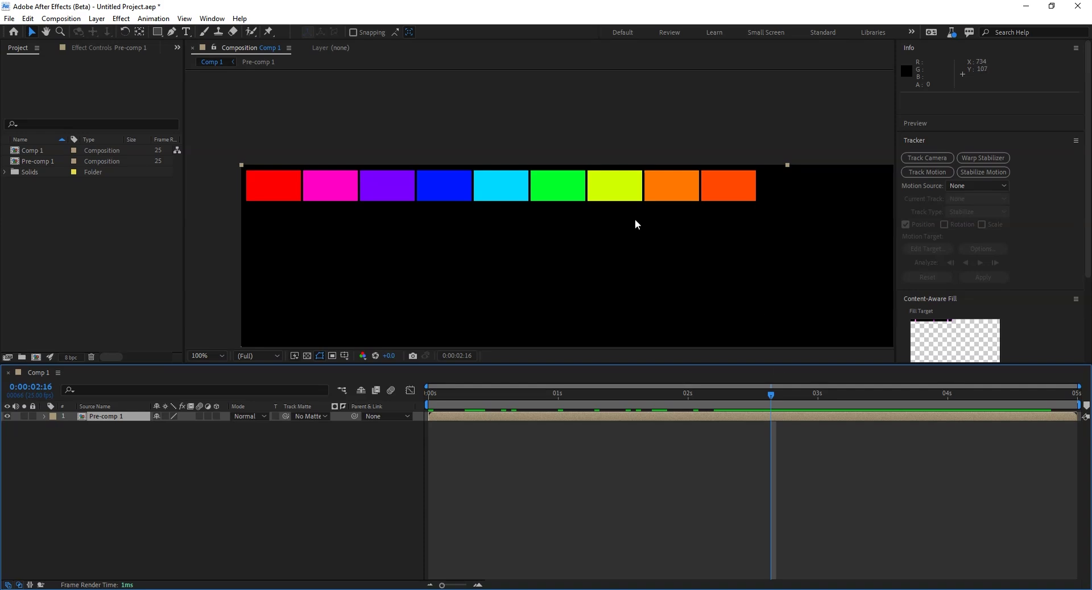
pyautogui.hotkey('ctrl', 'd')
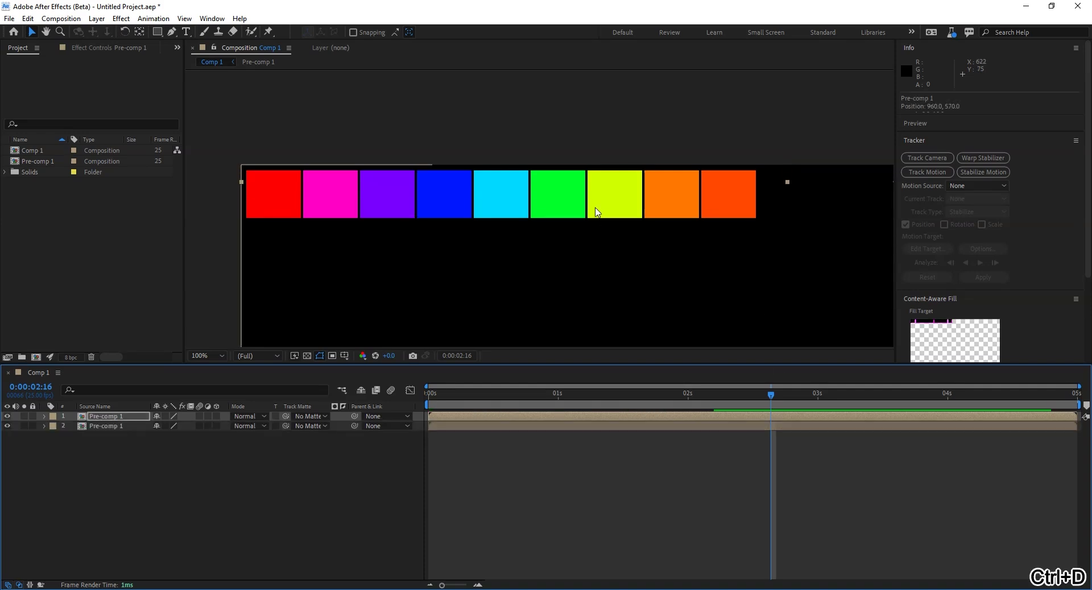
pyautogui.hotkey('shift', 'Down')
pyautogui.hotkey('shift', 'Down')
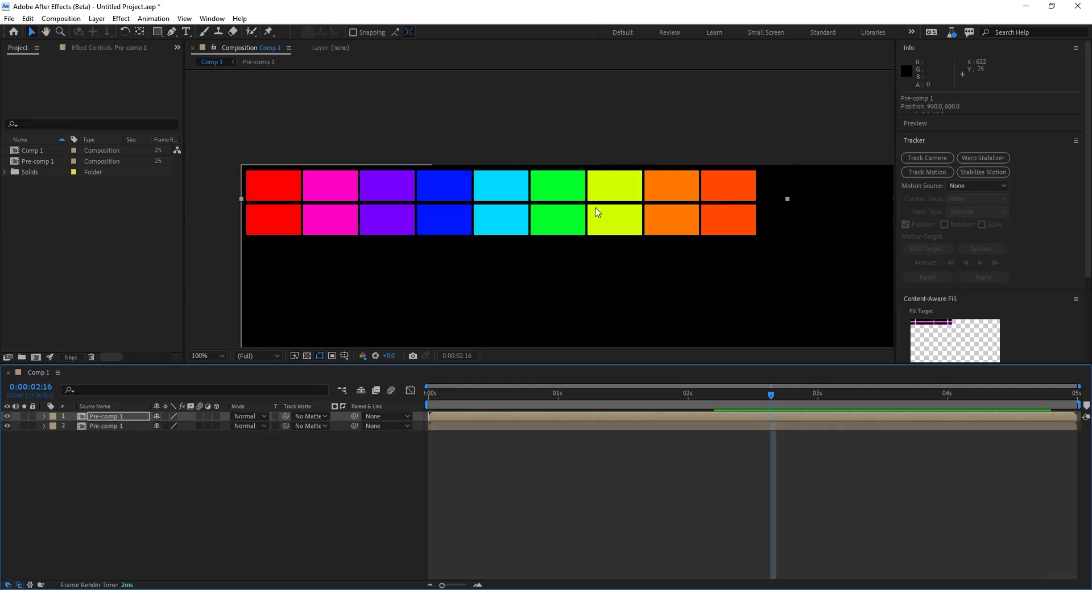
pyautogui.hotkey('ctrl', 'd')
pyautogui.hotkey('shift', 'Down')
pyautogui.hotkey('shift', 'Down')
pyautogui.hotkey('shift', 'Down')
pyautogui.hotkey('shift', 'Down')
pyautogui.hotkey('shift', 'Down')
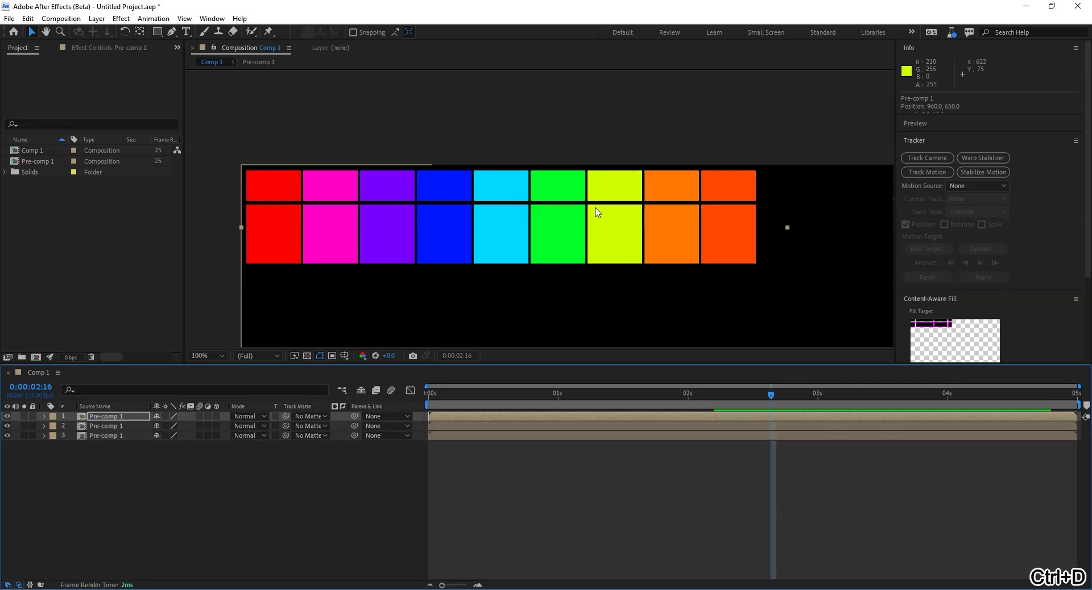
pyautogui.hotkey('shift', 'Down')
pyautogui.hotkey('ctrl', 'd')
pyautogui.hotkey('shift', 'Down')
pyautogui.hotkey('shift', 'Down')
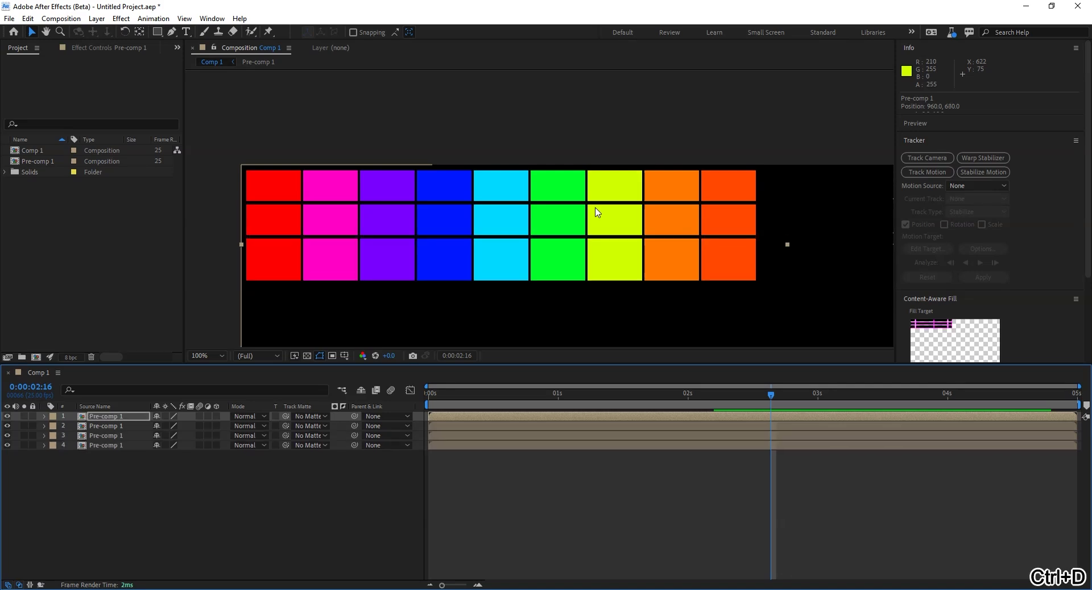
pyautogui.hotkey('shift', 'Down')
pyautogui.hotkey('shift', 'Down')
pyautogui.hotkey('shift', 'Down')
pyautogui.hotkey('shift', 'Down')
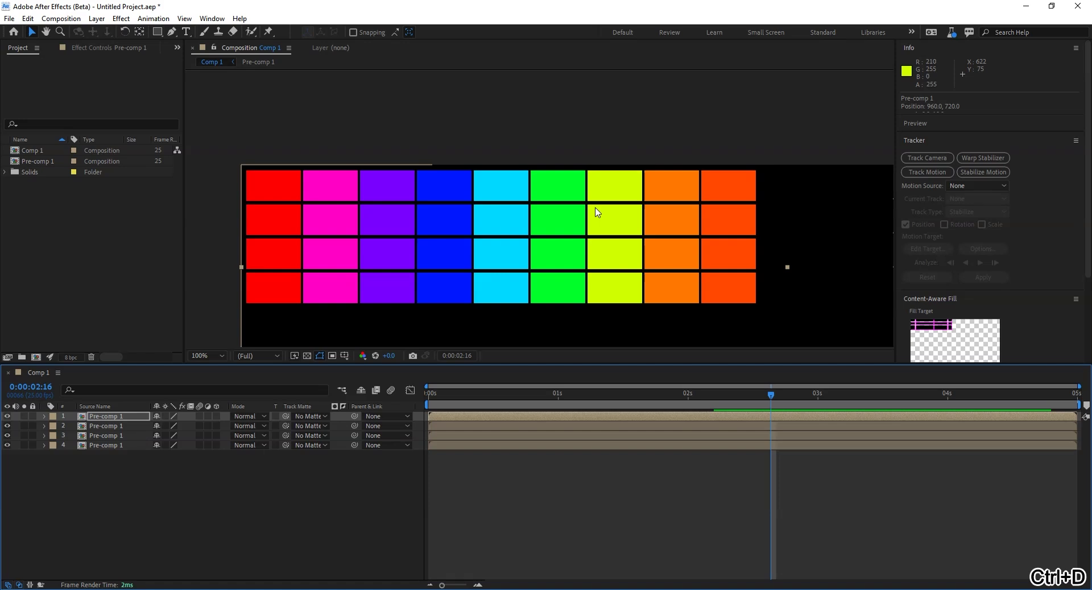
pyautogui.hotkey('ctrl', 'd')
pyautogui.hotkey('shift', 'Down')
pyautogui.hotkey('shift', 'Down')
pyautogui.hotkey('shift', 'Down')
pyautogui.hotkey('shift', 'Down')
pyautogui.hotkey('shift', 'Down')
pyautogui.hotkey('shift', 'Down')
pyautogui.hotkey('ctrl', 'd')
pyautogui.hotkey('shift', 'Down')
pyautogui.hotkey('shift', 'Down')
pyautogui.hotkey('shift', 'Down')
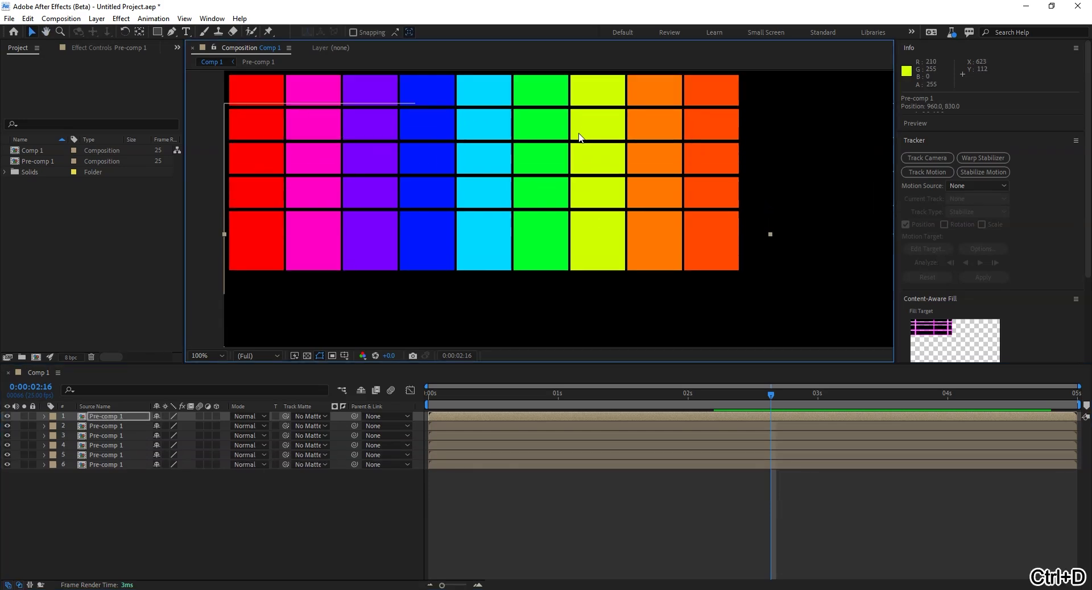
# Keep duplicating and nudging rows down until the grid is tall, then select all row layers.
pyautogui.hotkey('shift', 'Down')
pyautogui.hotkey('ctrl', 'd')
pyautogui.hotkey('shift', 'Down')
pyautogui.hotkey('shift', 'Down')
pyautogui.hotkey('shift', 'Down')
pyautogui.hotkey('ctrl', 'd')
pyautogui.hotkey('shift', 'Down')
pyautogui.hotkey('shift', 'Down')
pyautogui.hotkey('shift', 'Down')
pyautogui.hotkey('shift', 'Down')
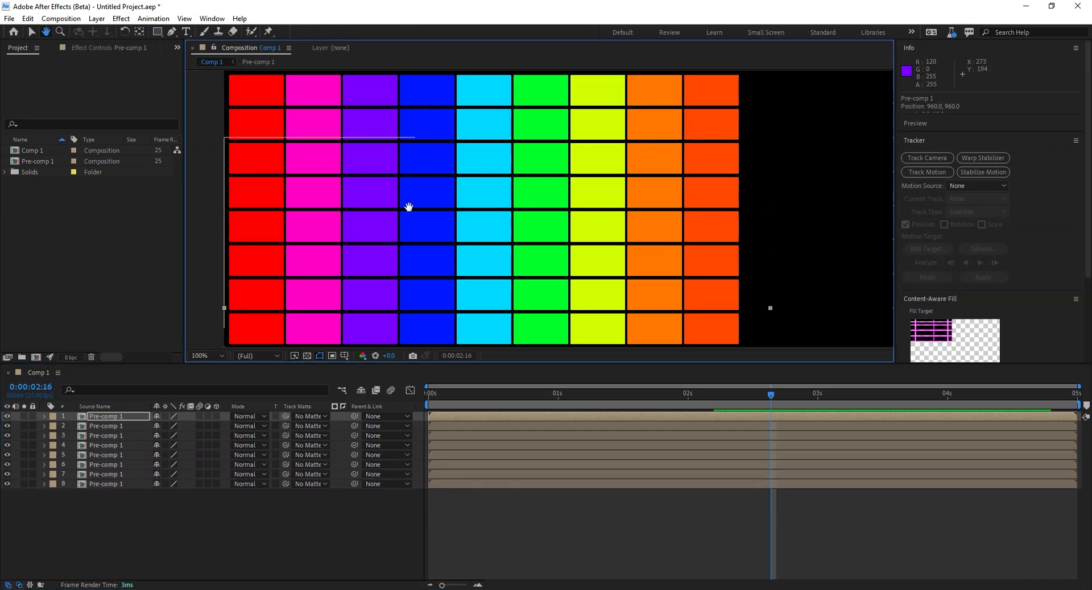
pyautogui.moveTo(408, 206); pyautogui.dragTo(420, 39)
pyautogui.hotkey('ctrl', 'd')
pyautogui.hotkey('shift', 'Down')
pyautogui.hotkey('shift', 'Down')
pyautogui.hotkey('shift', 'Down')
pyautogui.hotkey('ctrl', 'd')
pyautogui.hotkey('shift', 'Down')
pyautogui.hotkey('shift', 'Down')
pyautogui.hotkey('shift', 'Down')
pyautogui.hotkey('shift', 'Down')
pyautogui.hotkey('shift', 'Down')
pyautogui.hotkey('shift', 'Down')
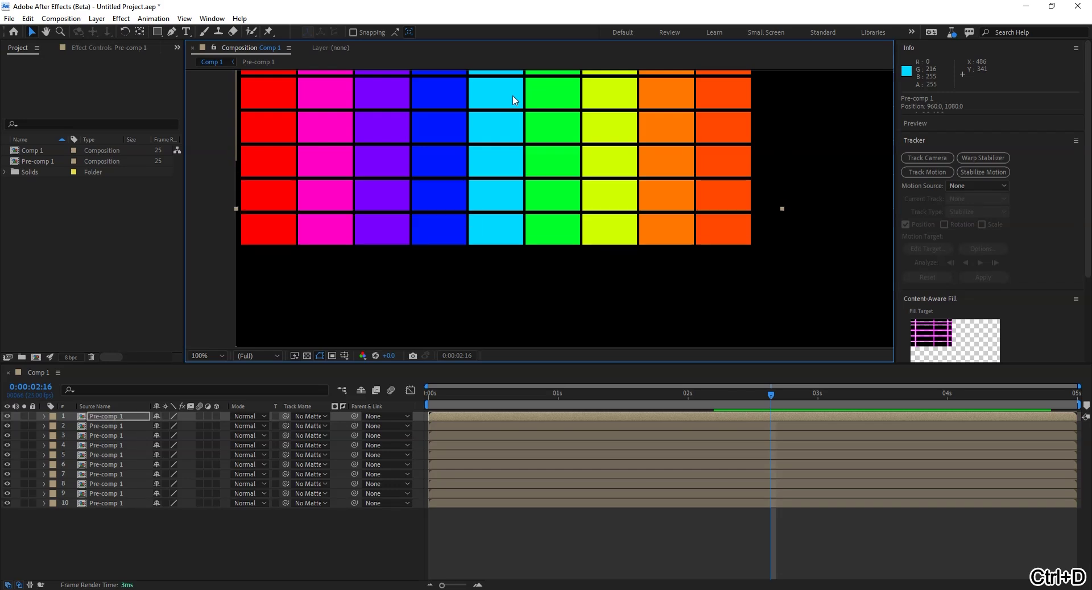
pyautogui.hotkey('ctrl', 'd')
pyautogui.hotkey('shift', 'Down')
pyautogui.hotkey('shift', 'Down')
pyautogui.hotkey('shift', 'Down')
pyautogui.hotkey('shift', 'Down')
pyautogui.hotkey('ctrl', 'd')
pyautogui.hotkey('shift', 'Down')
pyautogui.hotkey('shift', 'Down')
pyautogui.hotkey('shift', 'Down')
pyautogui.hotkey('shift', 'Down')
pyautogui.hotkey('shift', 'Down')
pyautogui.hotkey('ctrl', 'd')
pyautogui.hotkey('shift', 'Down')
pyautogui.hotkey('shift', 'Down')
pyautogui.hotkey('shift', 'Down')
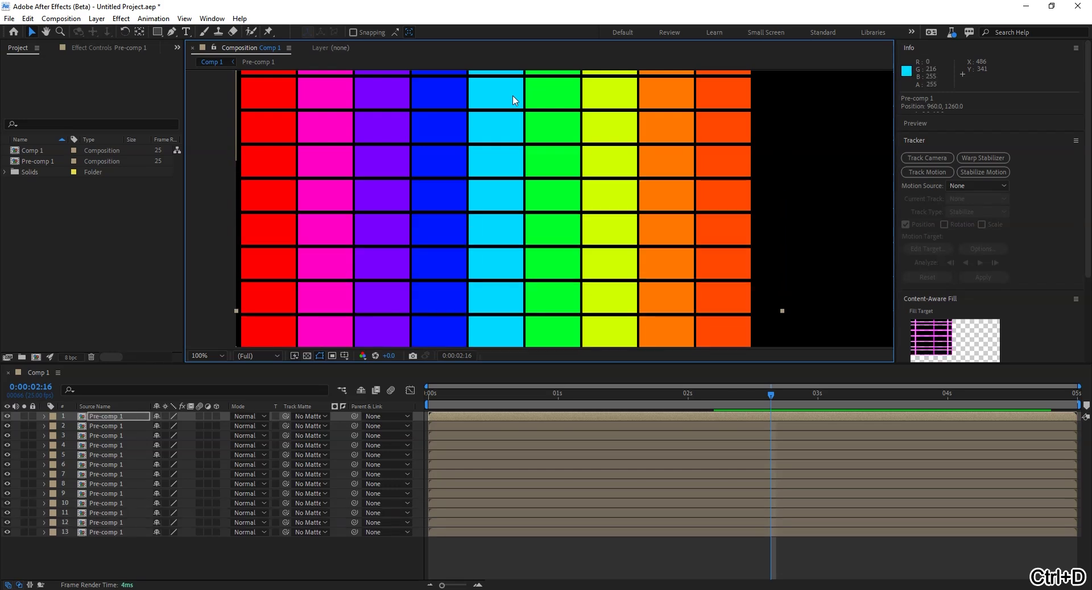
pyautogui.moveTo(470, 253); pyautogui.dragTo(475, 149)
pyautogui.hotkey('ctrl', 'd')
pyautogui.hotkey('shift', 'Down')
pyautogui.hotkey('shift', 'Down')
pyautogui.hotkey('shift', 'Down')
pyautogui.hotkey('shift', 'Down')
pyautogui.hotkey('shift', 'Down')
pyautogui.hotkey('shift', 'Down')
pyautogui.hotkey('ctrl', 'd')
pyautogui.hotkey('shift', 'Down')
pyautogui.hotkey('shift', 'Down')
pyautogui.hotkey('shift', 'Down')
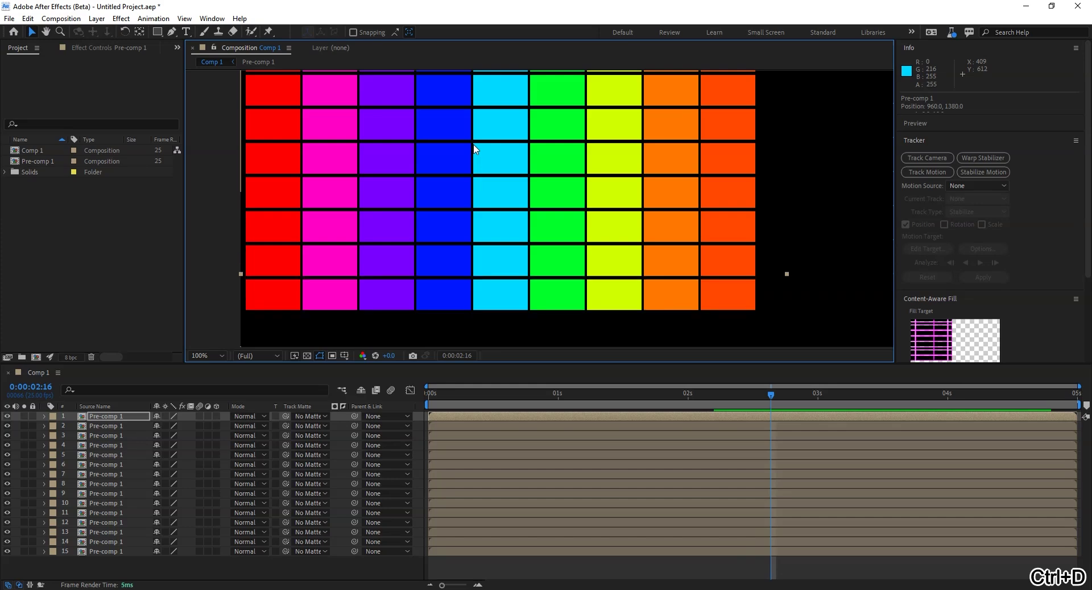
pyautogui.hotkey('ctrl', 'd')
pyautogui.hotkey('shift', 'Down')
pyautogui.hotkey('shift', 'Down')
pyautogui.hotkey('shift', 'Down')
pyautogui.hotkey('shift', 'Down')
pyautogui.hotkey('shift', 'Down')
pyautogui.hotkey('shift', 'Down')
pyautogui.hotkey('ctrl', 'd')
pyautogui.hotkey('shift', 'Down')
pyautogui.hotkey('shift', 'Down')
pyautogui.hotkey('shift', 'Down')
pyautogui.moveTo(482, 154); pyautogui.dragTo(467, 110)
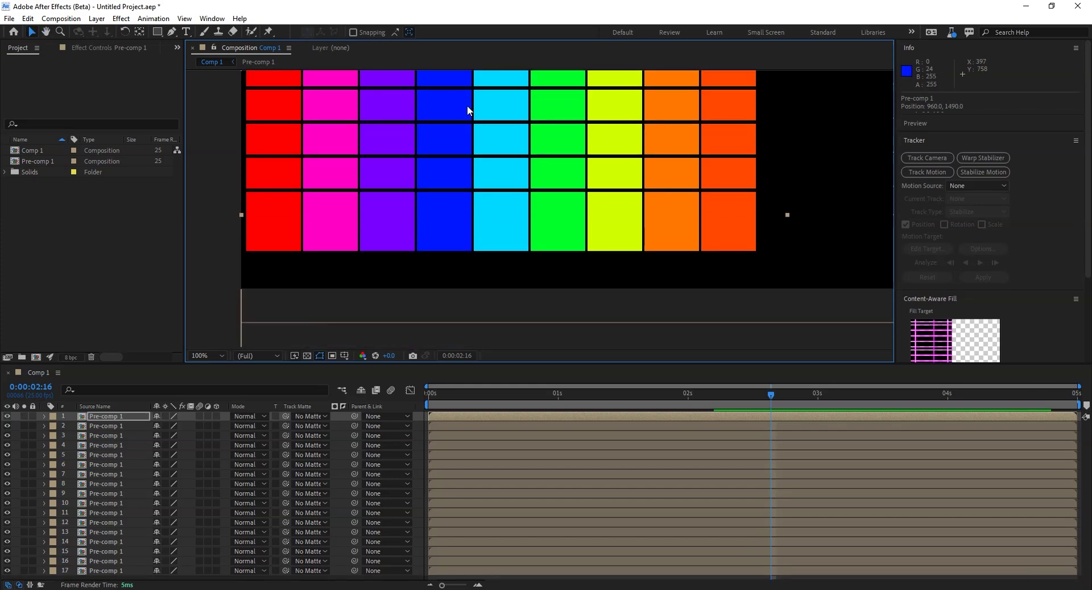
pyautogui.hotkey('shift', 'Down')
pyautogui.hotkey('ctrl', 'a')
pyautogui.click(97, 19)
# Nest all rows into Pre-comp 2 and open it for editing.
pyautogui.click(130, 404)
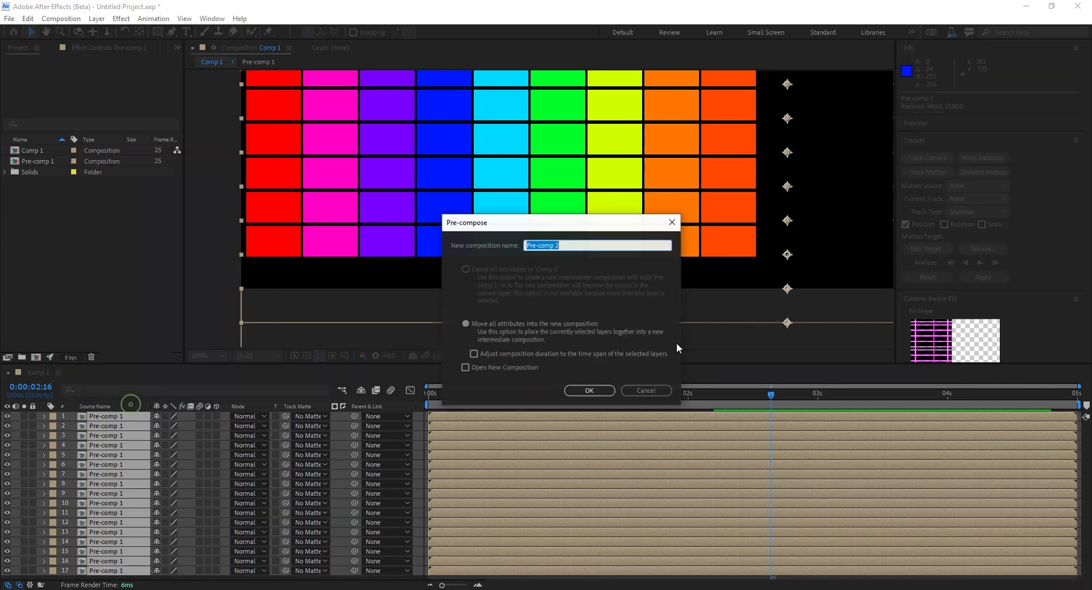
pyautogui.click(609, 390)
pyautogui.scroll(-2, 585, 293)
pyautogui.moveTo(590, 239); pyautogui.dragTo(519, 236)
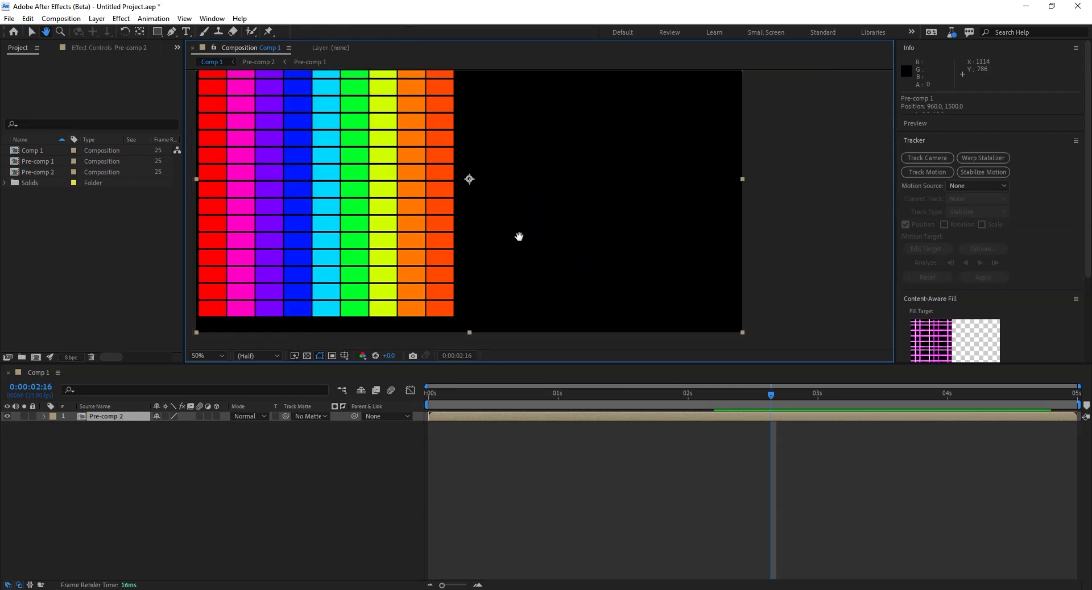
pyautogui.doubleClick(108, 416)
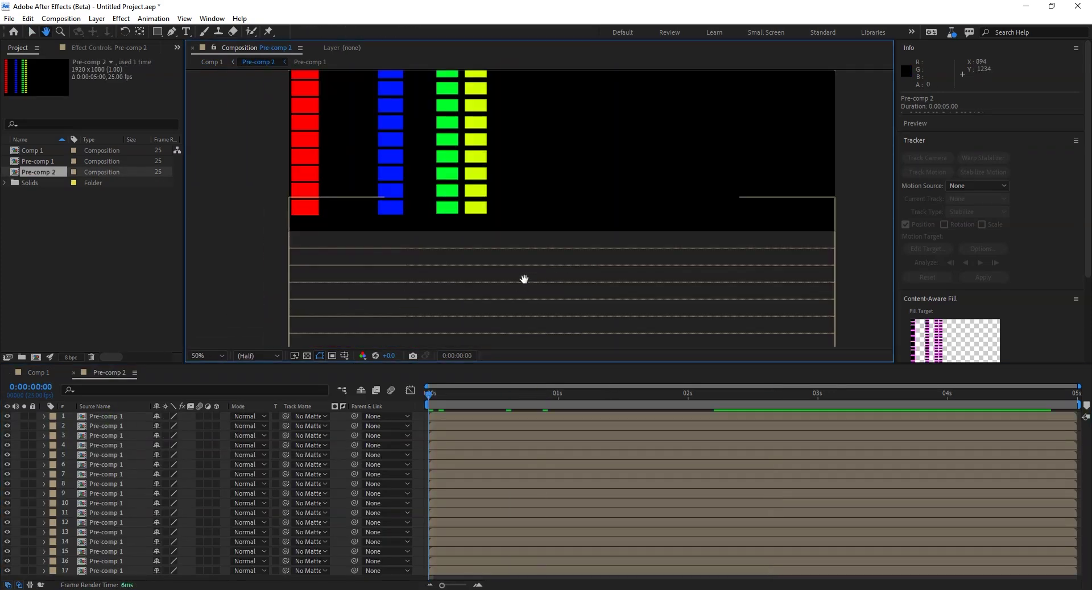
# Duplicate the top row to make an eighteenth row and preview the grid.
pyautogui.press('v')
pyautogui.click(412, 278)
pyautogui.hotkey('ctrl', 'd')
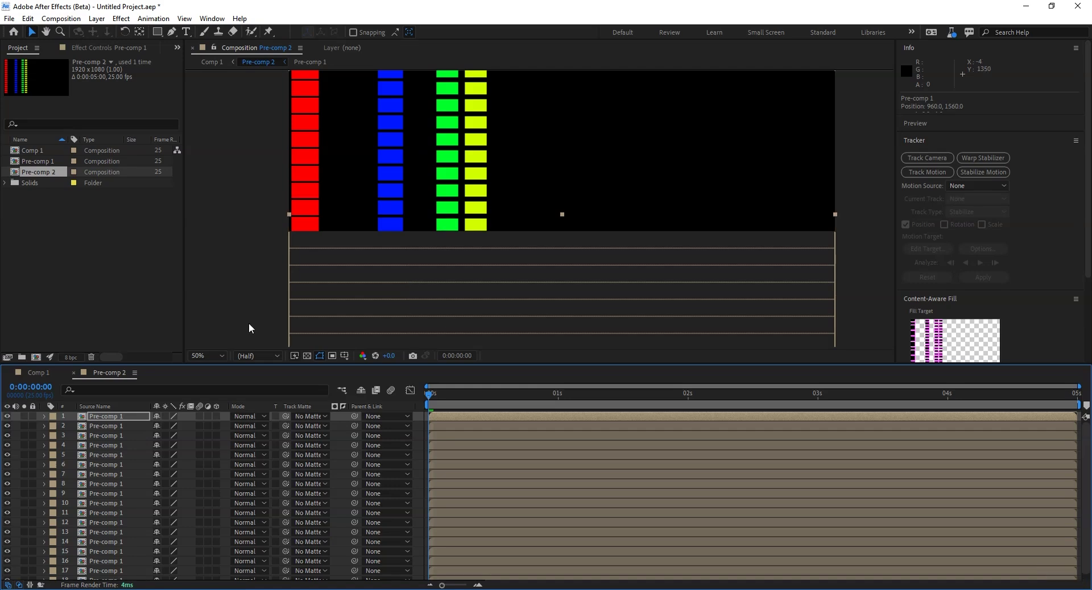
pyautogui.press('space')
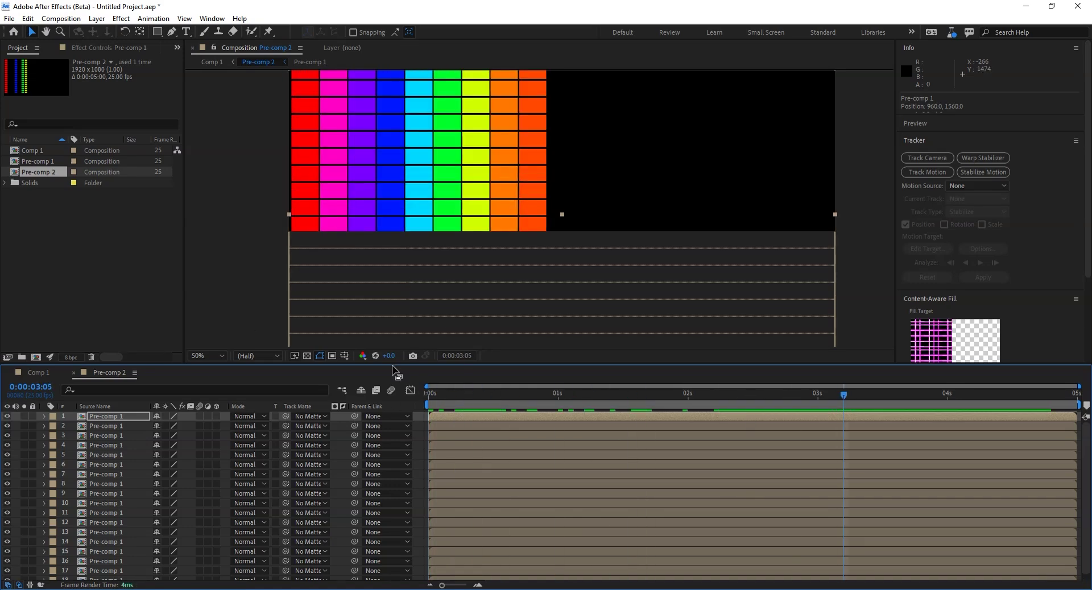
pyautogui.moveTo(393, 367); pyautogui.dragTo(392, 279)
# Stagger the row layers in a staircase so rows appear one by one, preview, and return to Comp 1.
pyautogui.moveTo(439, 483); pyautogui.dragTo(474, 444)
pyautogui.moveTo(446, 435)
pyautogui.mouseDown()
pyautogui.moveTo(476, 435)
pyautogui.moveTo(476, 424)
pyautogui.mouseUp()
pyautogui.moveTo(444, 415)
pyautogui.mouseDown()
pyautogui.moveTo(486, 415)
pyautogui.moveTo(479, 406)
pyautogui.moveTo(503, 396)
pyautogui.moveTo(511, 376)
pyautogui.mouseUp()
pyautogui.moveTo(446, 366); pyautogui.dragTo(512, 367)
pyautogui.moveTo(449, 357)
pyautogui.mouseDown()
pyautogui.moveTo(521, 357)
pyautogui.moveTo(531, 337)
pyautogui.moveTo(551, 341)
pyautogui.mouseUp()
pyautogui.moveTo(477, 329); pyautogui.dragTo(564, 333)
pyautogui.press('space')
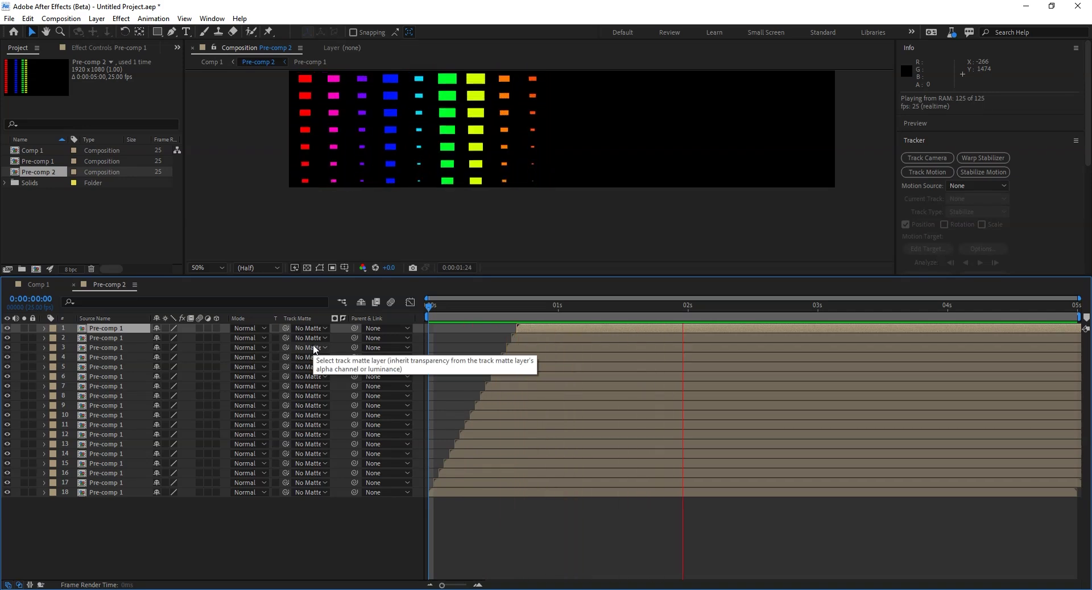
pyautogui.press('space')
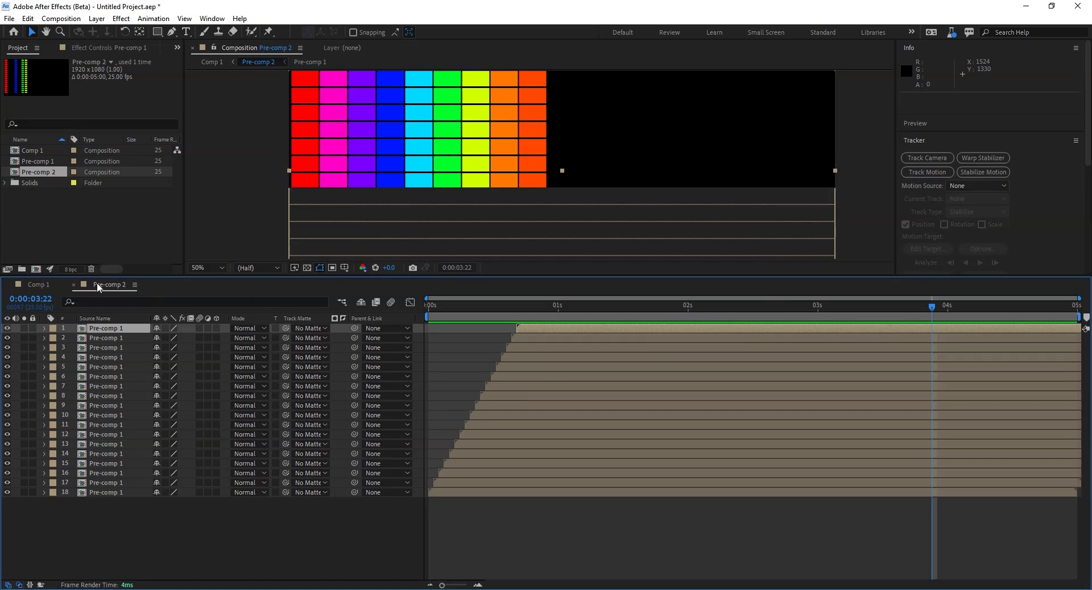
pyautogui.click(42, 285)
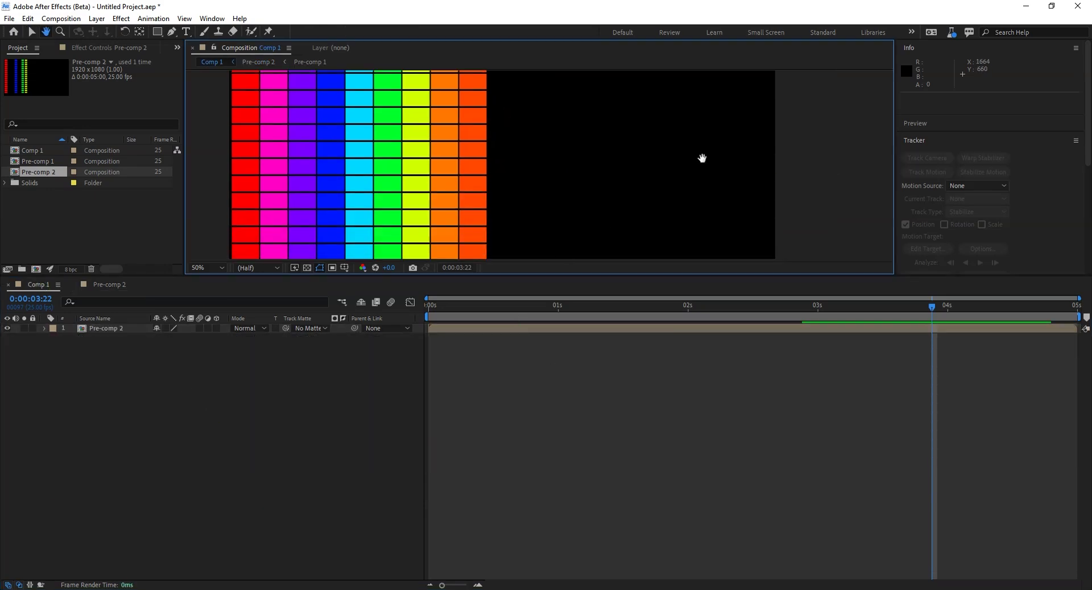
# Duplicate the Pre-comp 2 grid and slide the copy right beside the original.
pyautogui.scroll(2, 699, 216)
pyautogui.scroll(2, 625, 196)
pyautogui.click(108, 325)
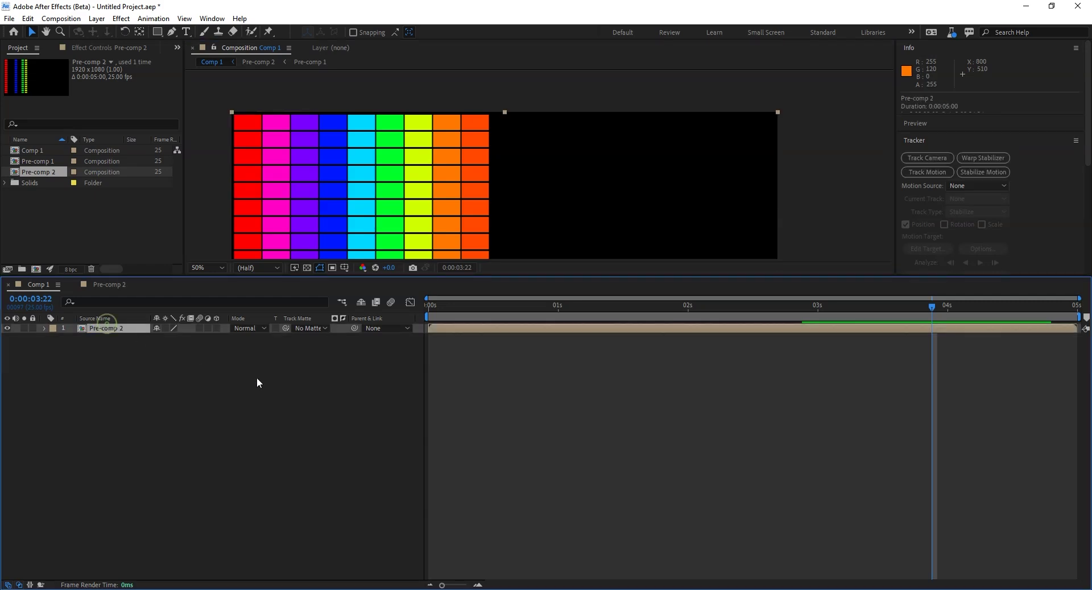
pyautogui.hotkey('ctrl', 'd')
pyautogui.hotkey('shift', 'Right')
pyautogui.hotkey('shift', 'Right')
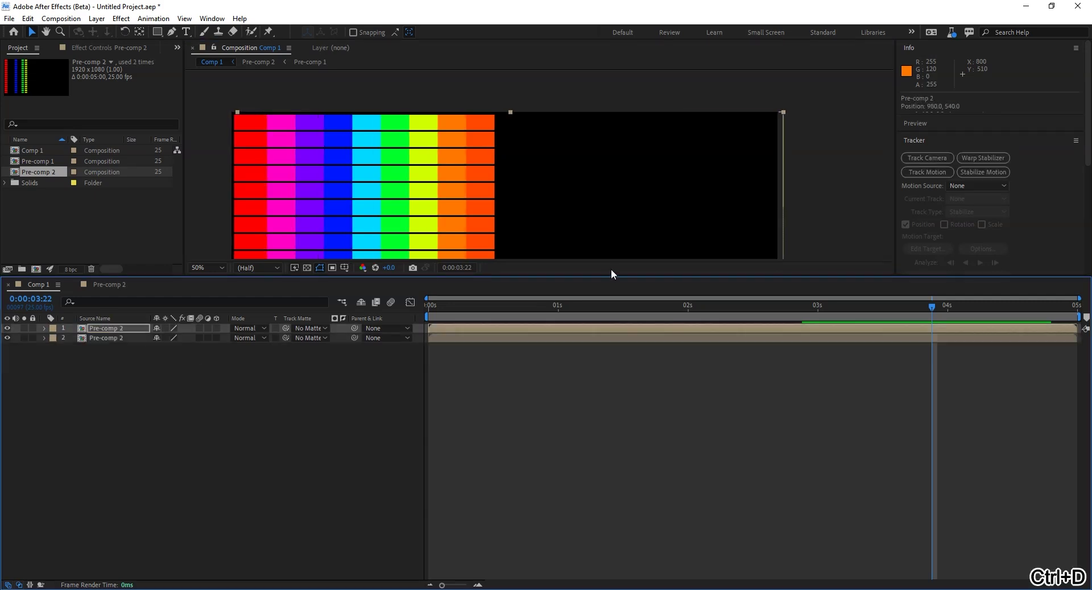
pyautogui.hotkey('shift', 'Right')
pyautogui.hotkey('shift', 'Right')
pyautogui.hotkey('shift', 'Right')
pyautogui.hotkey('shift', 'Right')
pyautogui.hotkey('shift', 'Right')
pyautogui.hotkey('shift', 'Right')
pyautogui.hotkey('shift', 'Right')
pyautogui.hotkey('shift', 'Right')
pyautogui.hotkey('shift', 'Right')
pyautogui.hotkey('shift', 'Right')
pyautogui.hotkey('shift', 'Right')
pyautogui.hotkey('shift', 'Right')
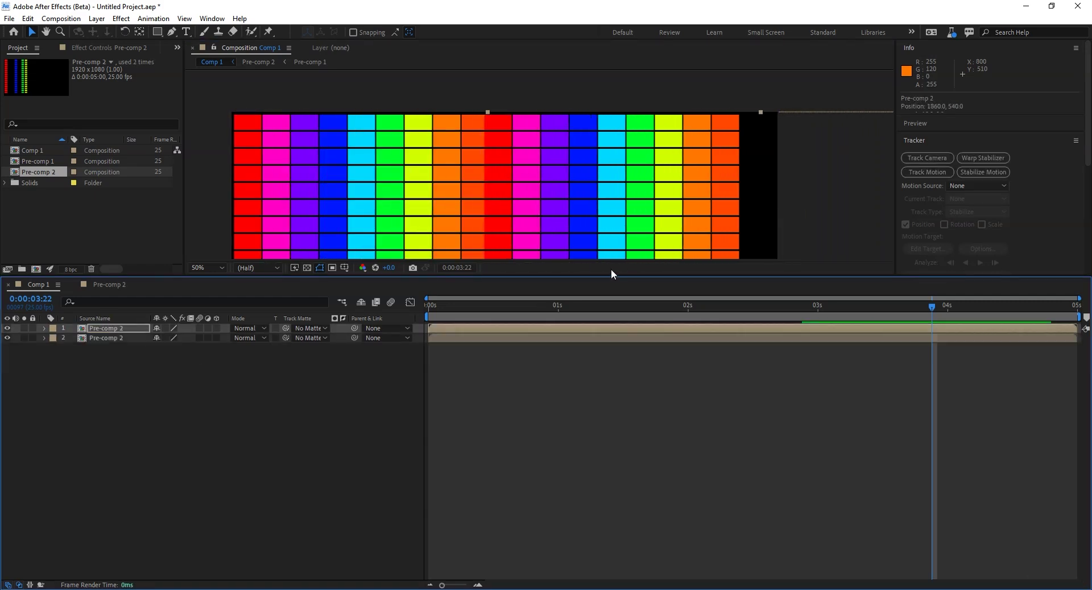
pyautogui.hotkey('shift', 'Right')
pyautogui.hotkey('shift', 'Right')
pyautogui.hotkey('shift', 'Right')
pyautogui.hotkey('shift', 'Right')
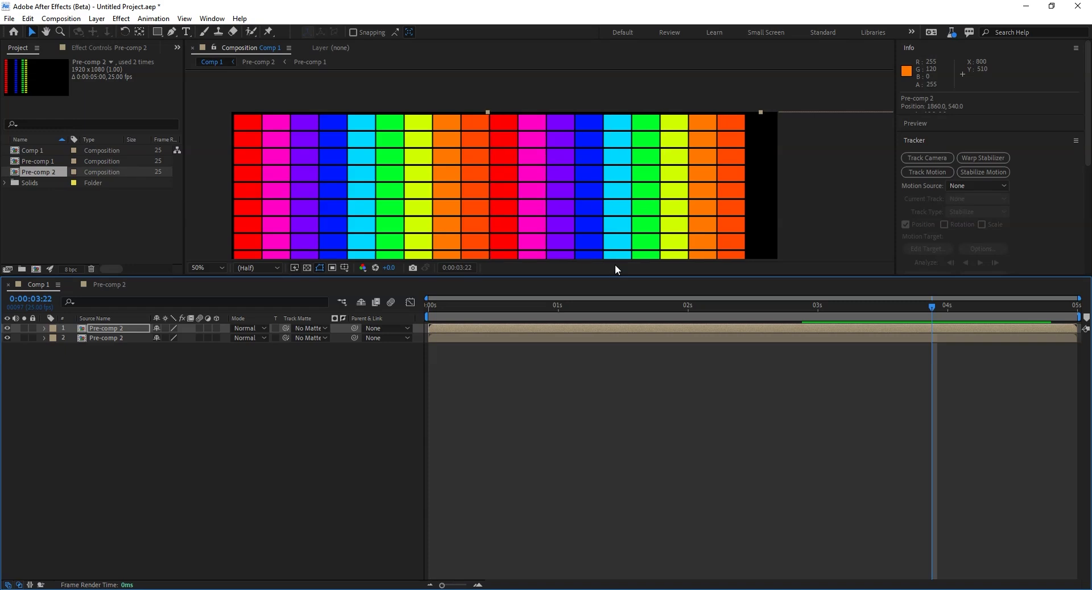
# Zoom the viewer to quarter size, preview both grids, and nudge the copy further right.
pyautogui.press(',')
pyautogui.press(',')
pyautogui.press(',')
pyautogui.press('.')
pyautogui.press('.')
pyautogui.press('v')
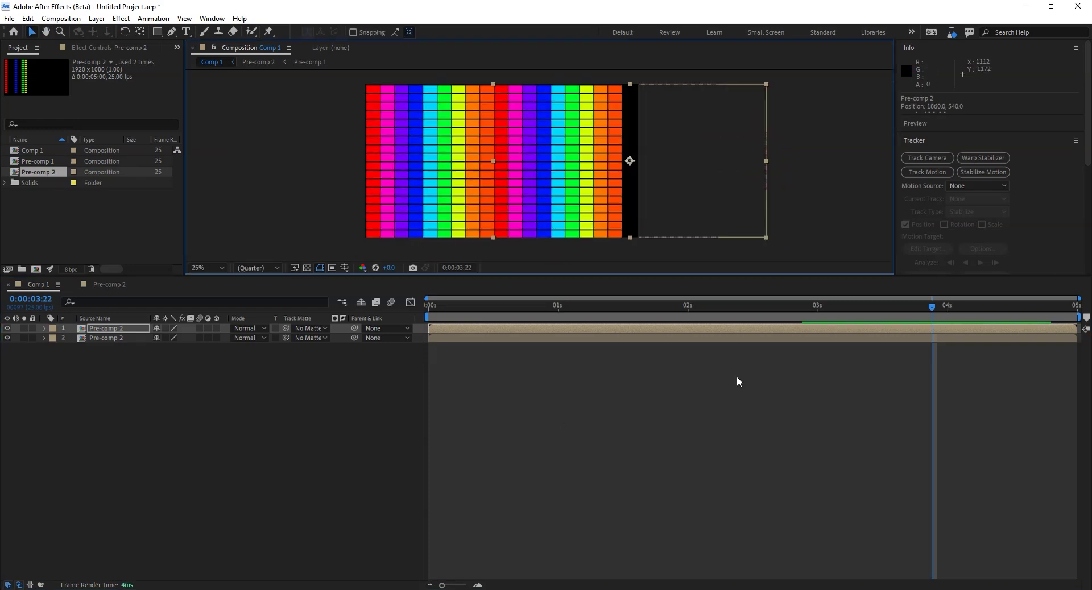
pyautogui.press('Home')
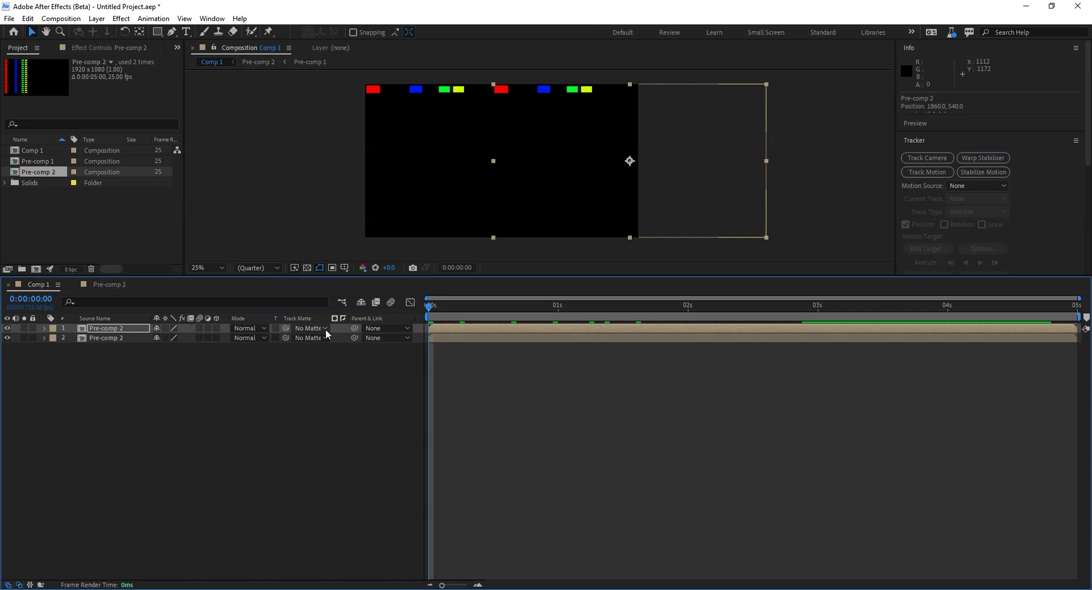
pyautogui.press('space')
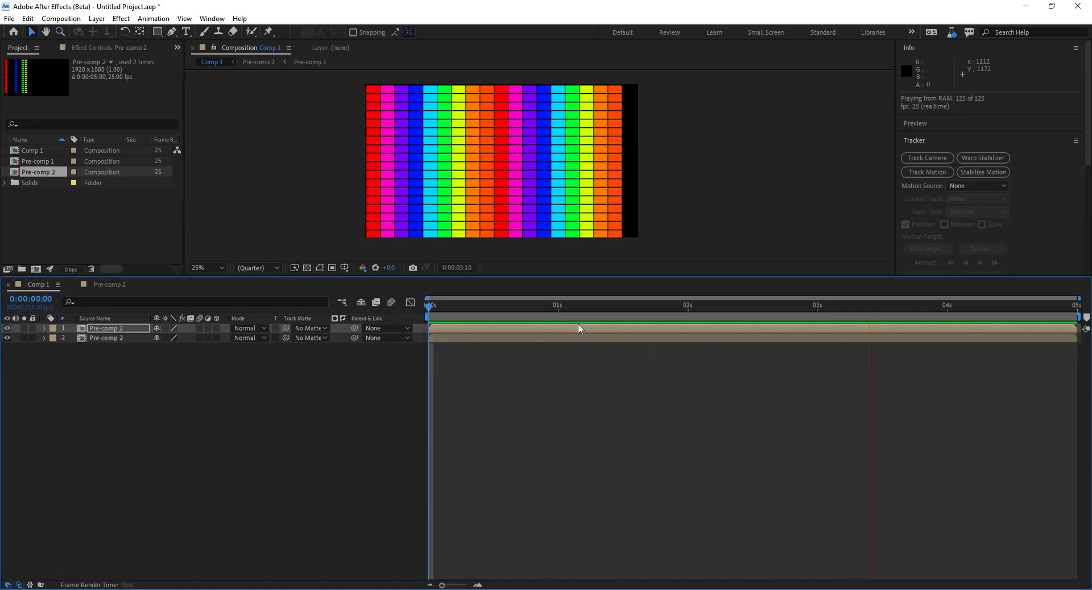
pyautogui.press('space')
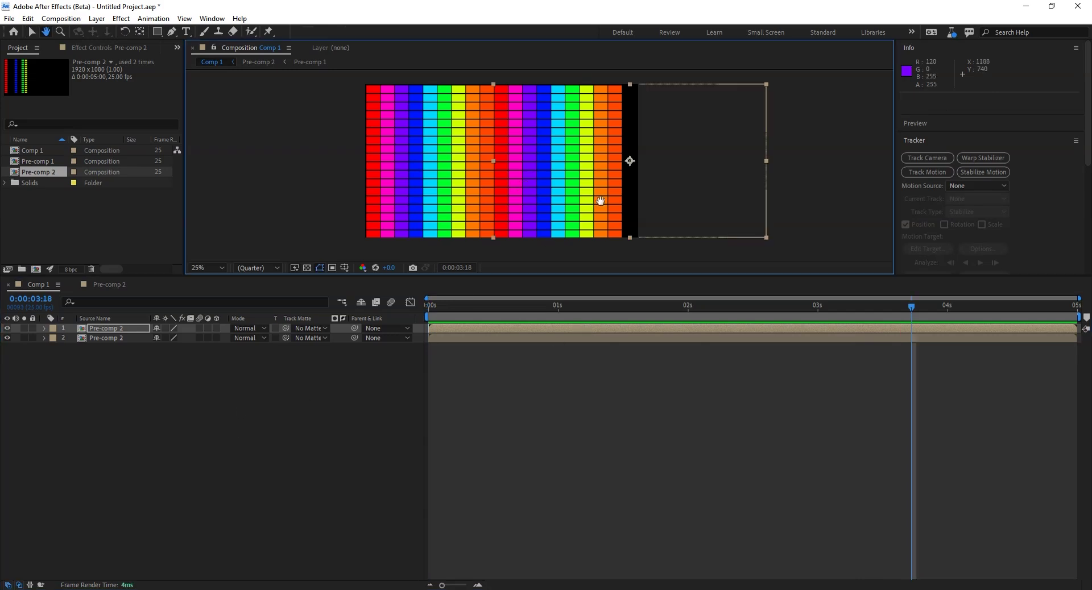
pyautogui.moveTo(596, 201); pyautogui.dragTo(601, 201)
pyautogui.hotkey('shift', 'Right')
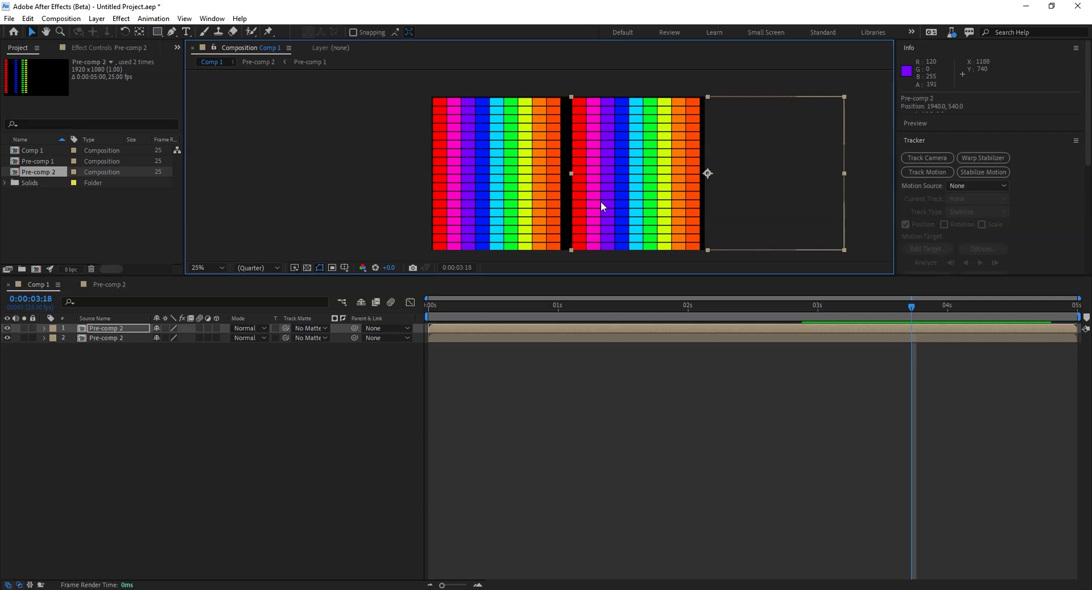
# Undo the last two moves and pre-compose both grid layers into Pre-comp 3.
pyautogui.hotkey('ctrl', 'z')
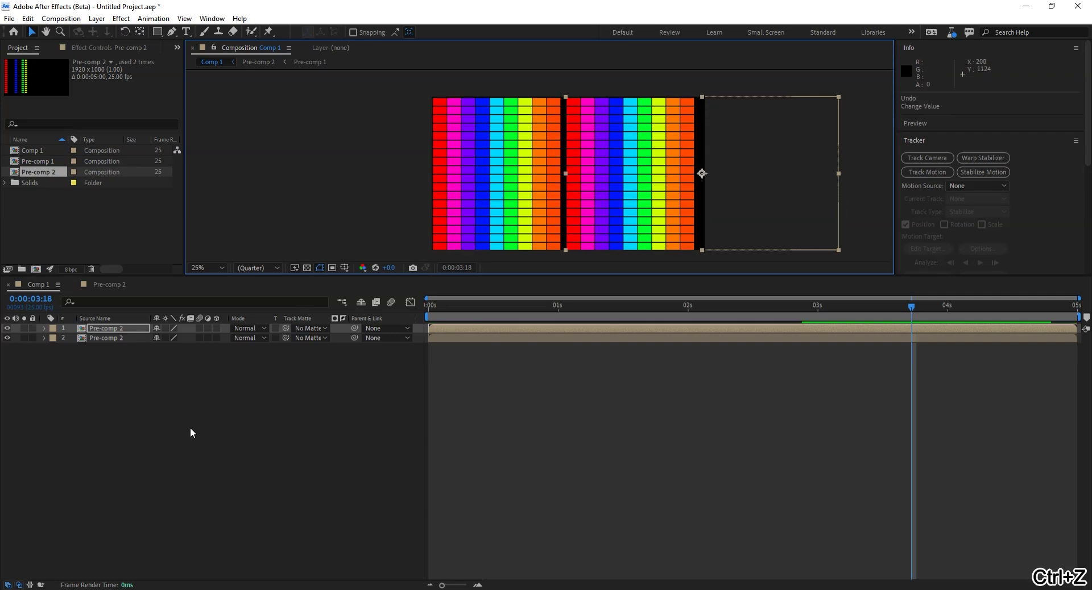
pyautogui.hotkey('ctrl', 'z')
pyautogui.moveTo(162, 453); pyautogui.dragTo(285, 325)
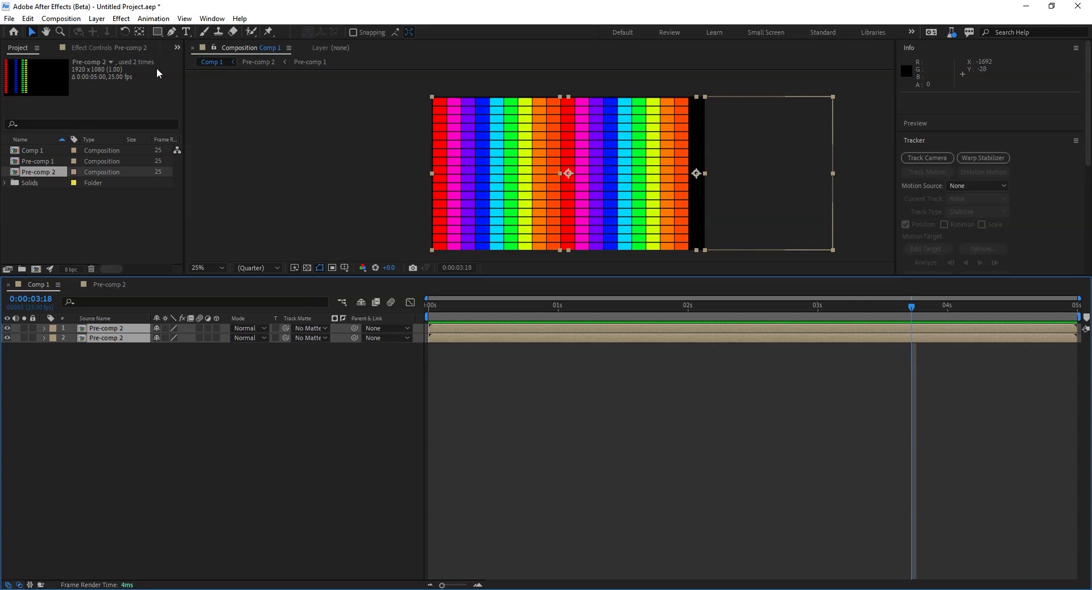
pyautogui.click(120, 20)
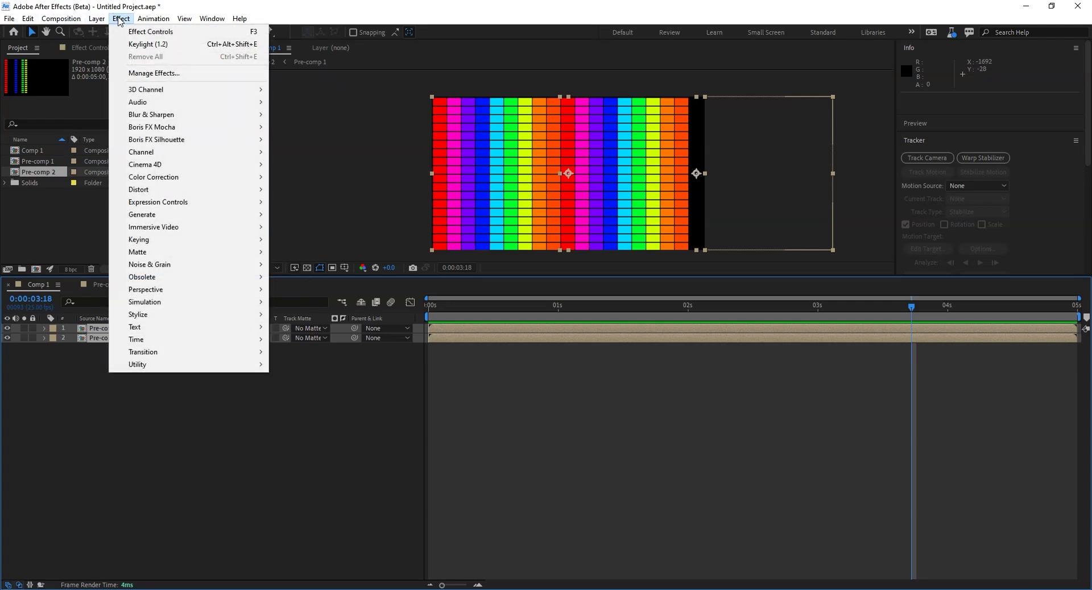
pyautogui.moveTo(97, 18)
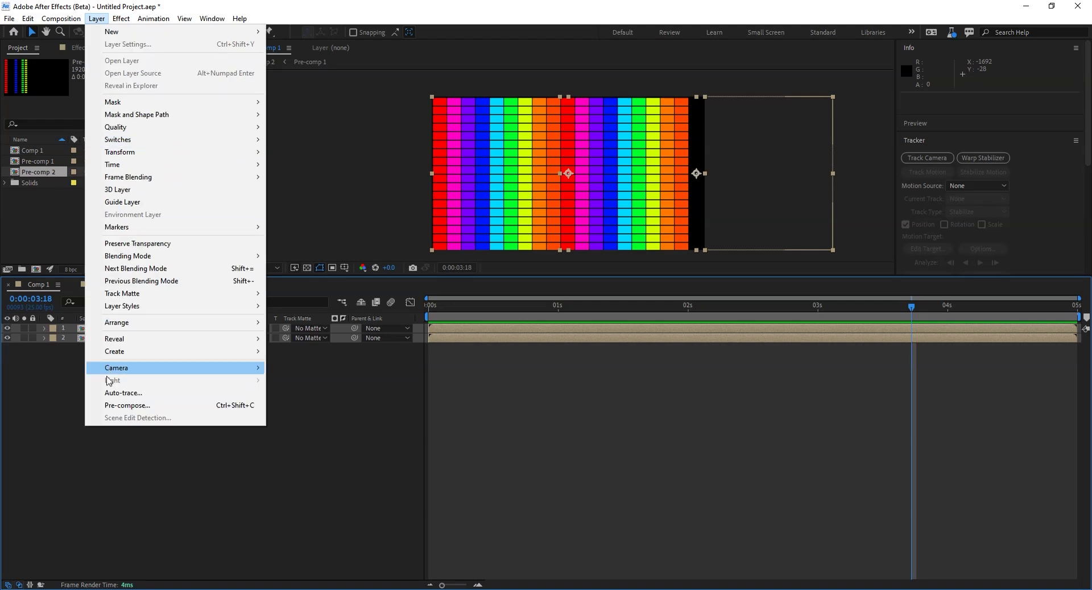
pyautogui.click(120, 405)
pyautogui.click(594, 393)
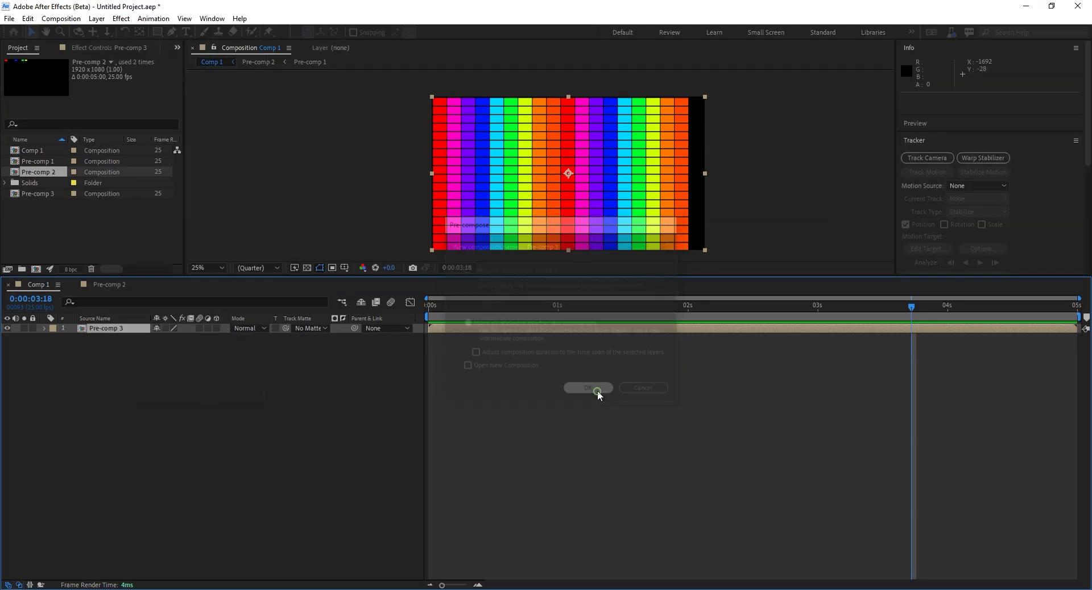
# Nudge the combined grid right and down, then preview the animation from the start.
pyautogui.hotkey('shift', 'Right')
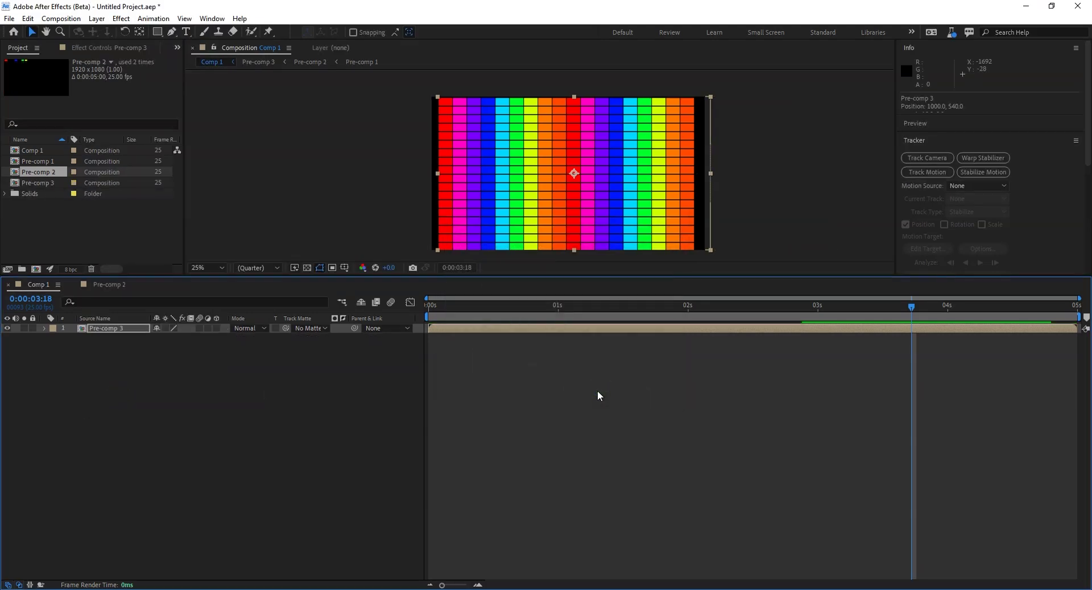
pyautogui.press('Down')
pyautogui.press('Down')
pyautogui.press('Down')
pyautogui.press('Down')
pyautogui.press('Down')
pyautogui.press('Down')
pyautogui.press('Right')
pyautogui.press('Right')
pyautogui.press('Right')
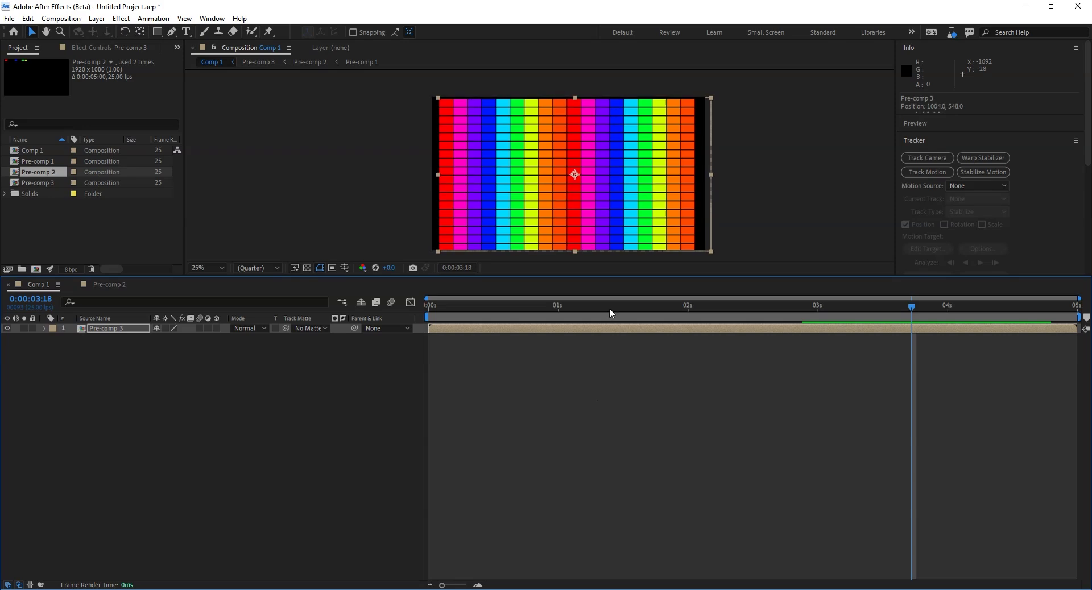
pyautogui.scroll(-3, 574, 250)
pyautogui.click(477, 442)
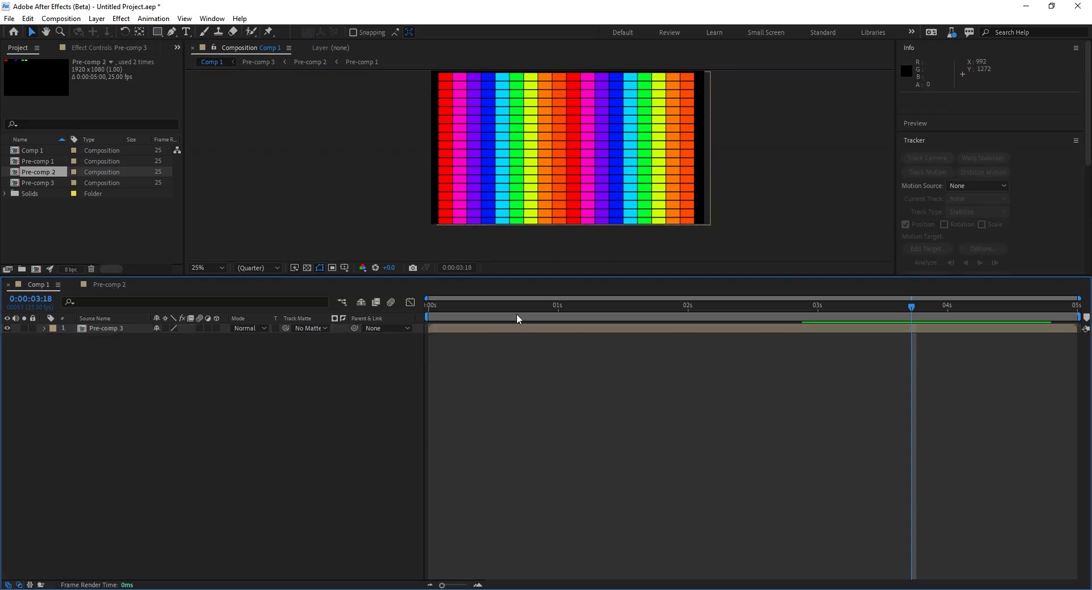
pyautogui.press('space')
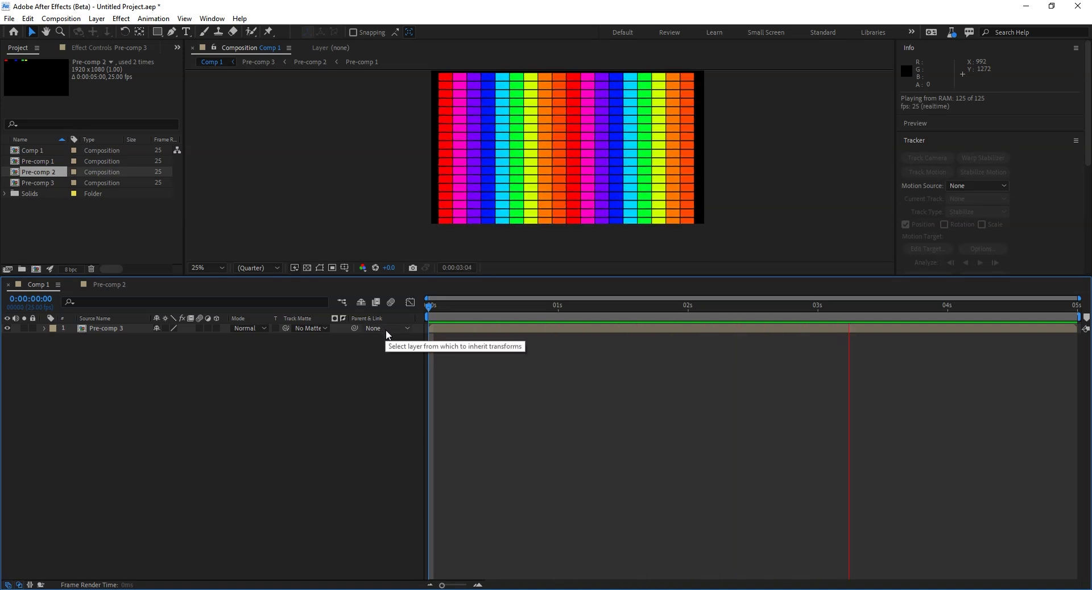
pyautogui.press('space')
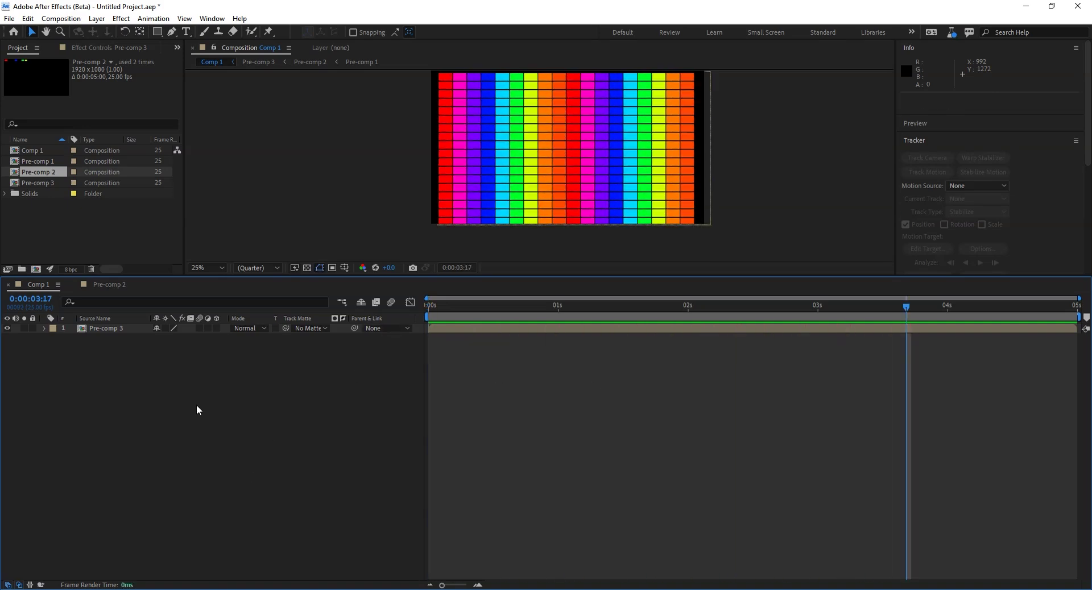
pyautogui.press('Home')
# Add a new text layer reading 'LOGO'.
pyautogui.rightClick(160, 365)
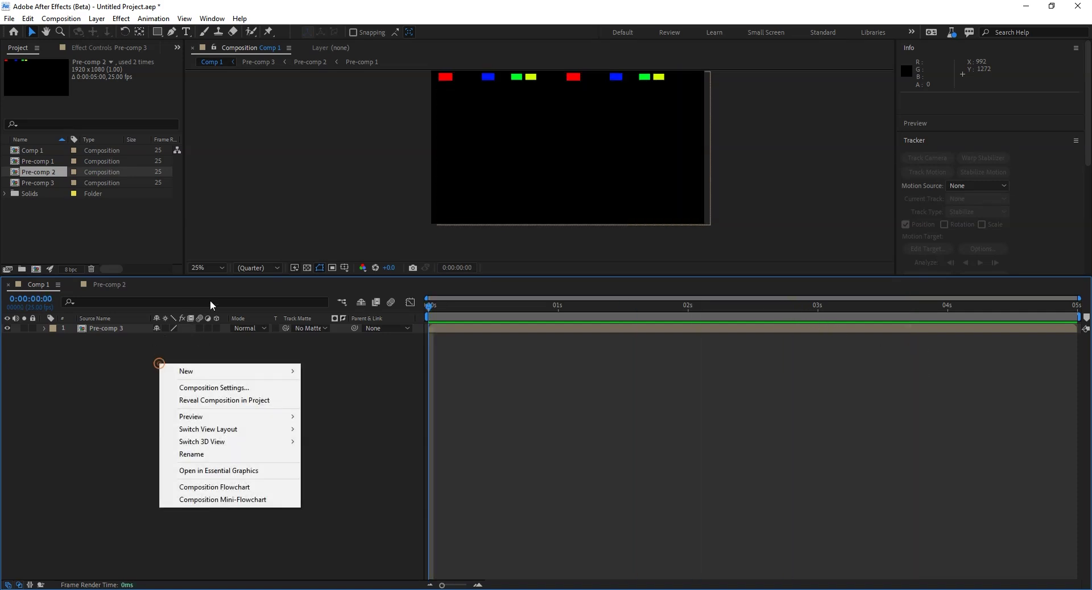
pyautogui.moveTo(227, 371)
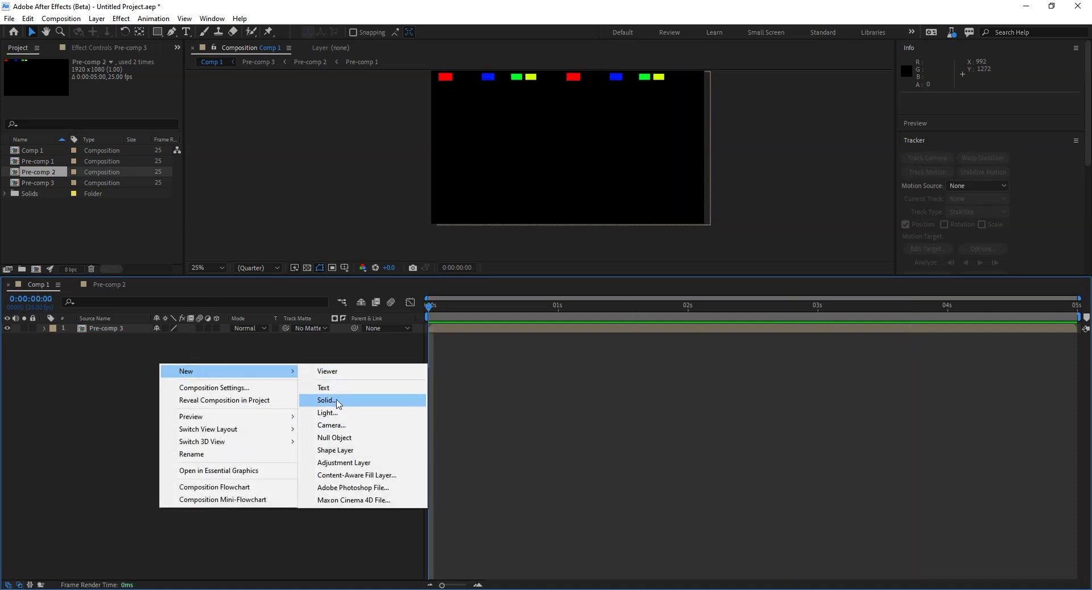
pyautogui.click(336, 392)
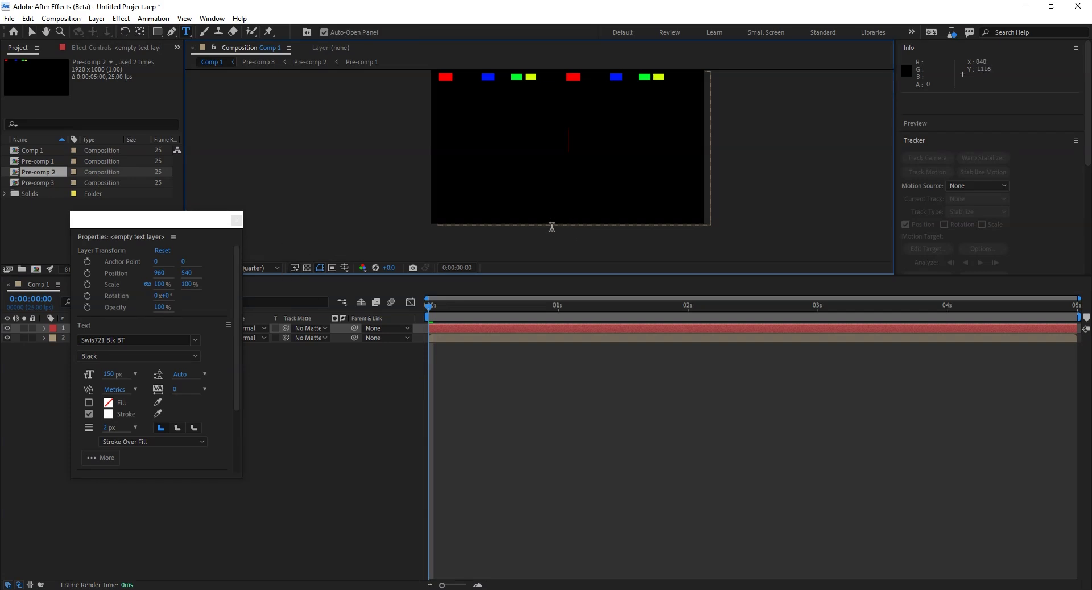
pyautogui.write('LOGO')
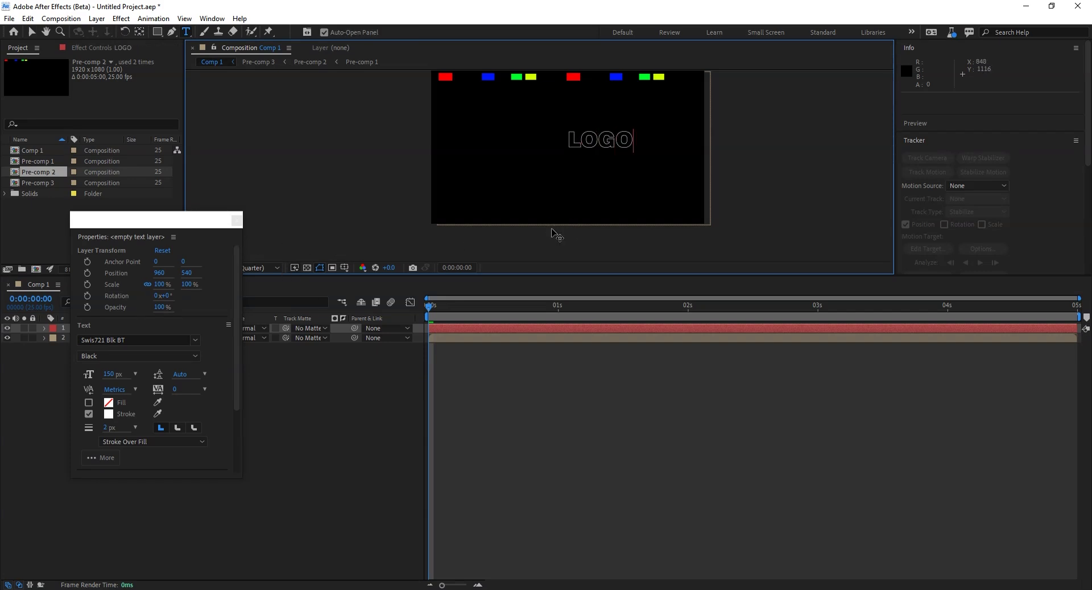
# Give the LOGO text a white fill and enlarge it to 488 px.
pyautogui.hotkey('ctrl', 'a')
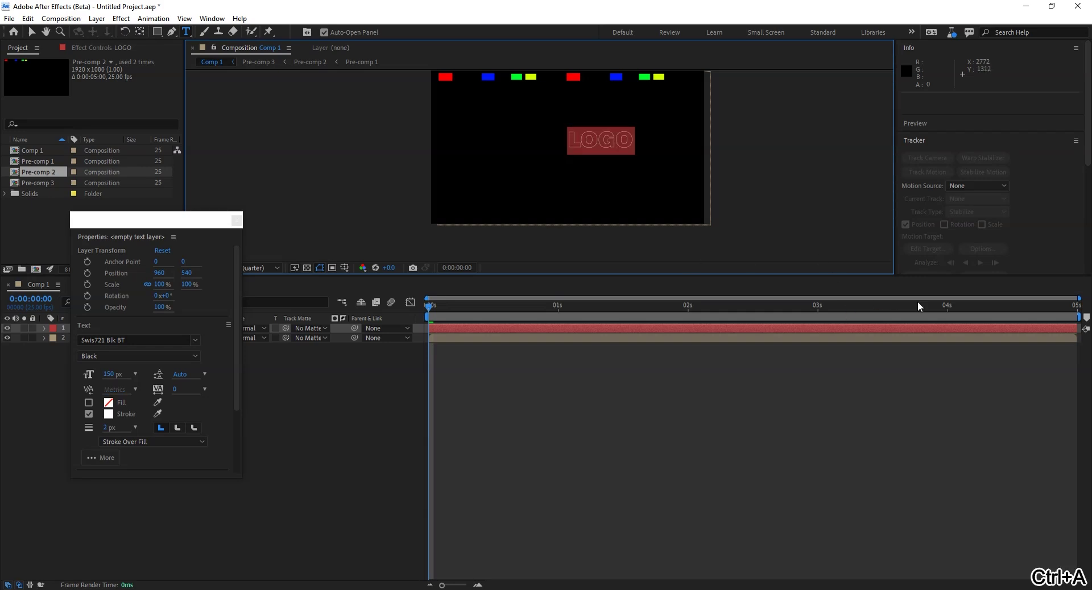
pyautogui.click(89, 402)
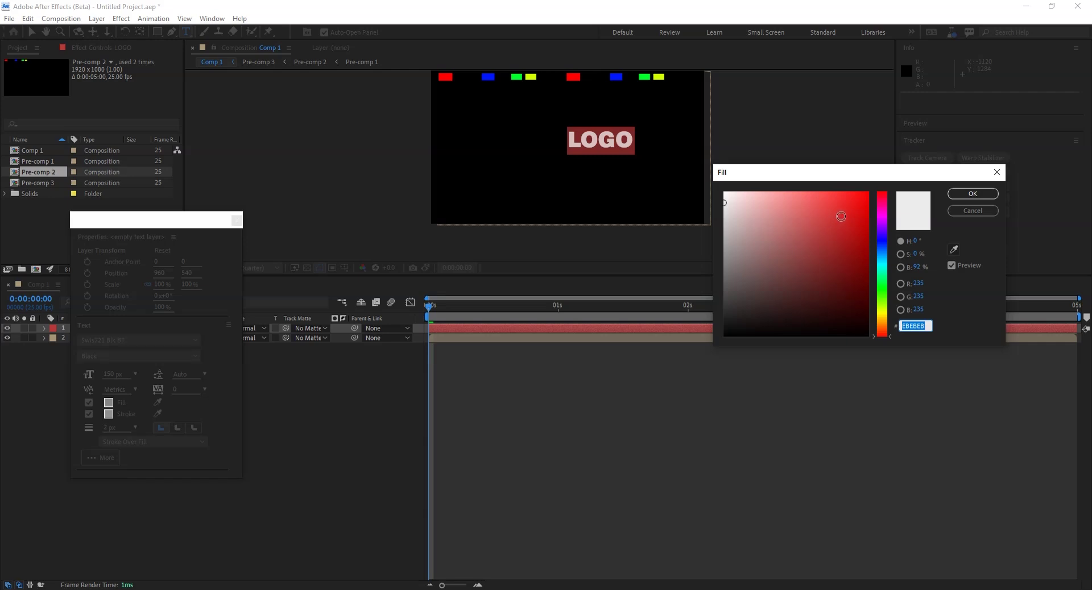
pyautogui.click(964, 195)
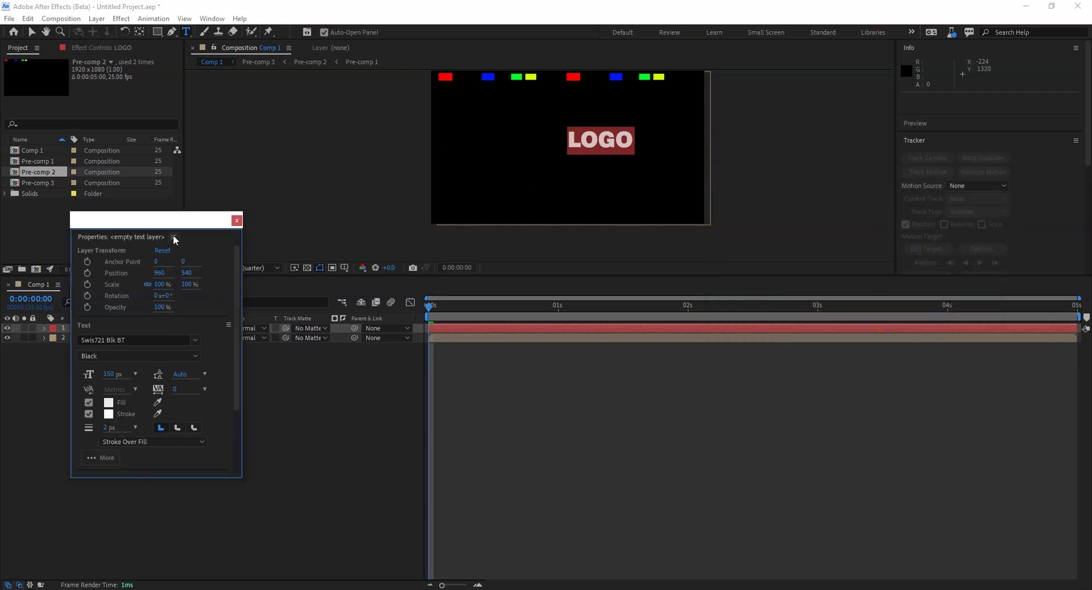
pyautogui.moveTo(173, 234); pyautogui.dragTo(168, 318)
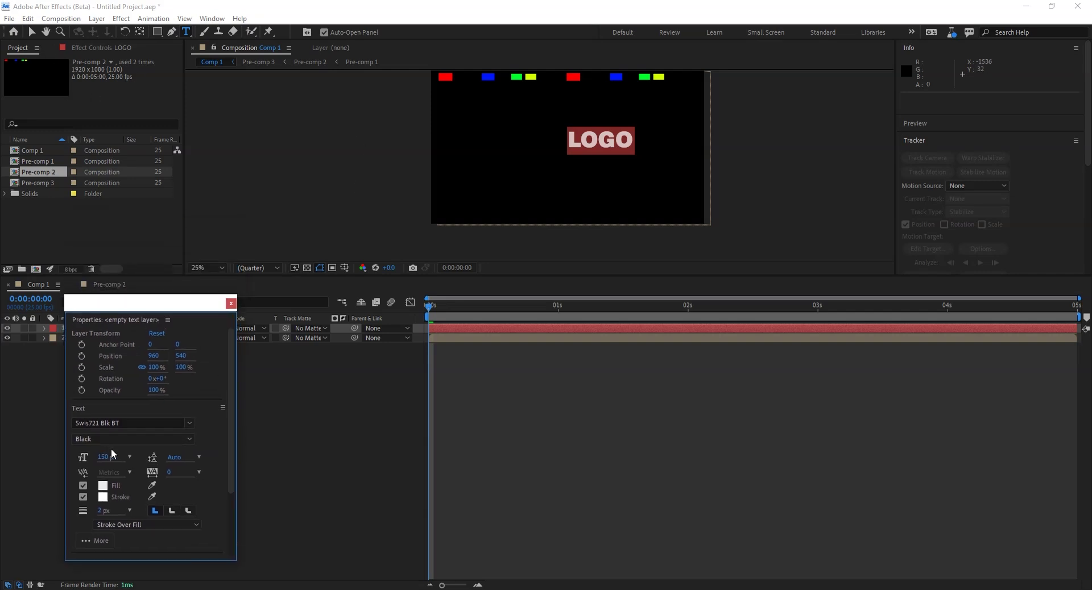
pyautogui.moveTo(105, 457); pyautogui.dragTo(278, 440)
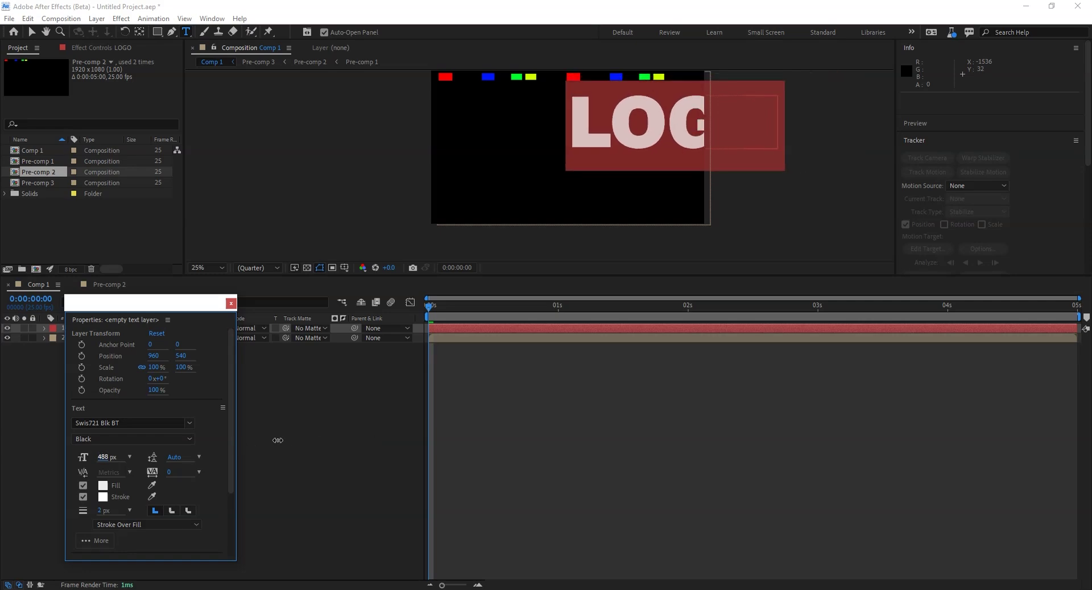
pyautogui.click(31, 32)
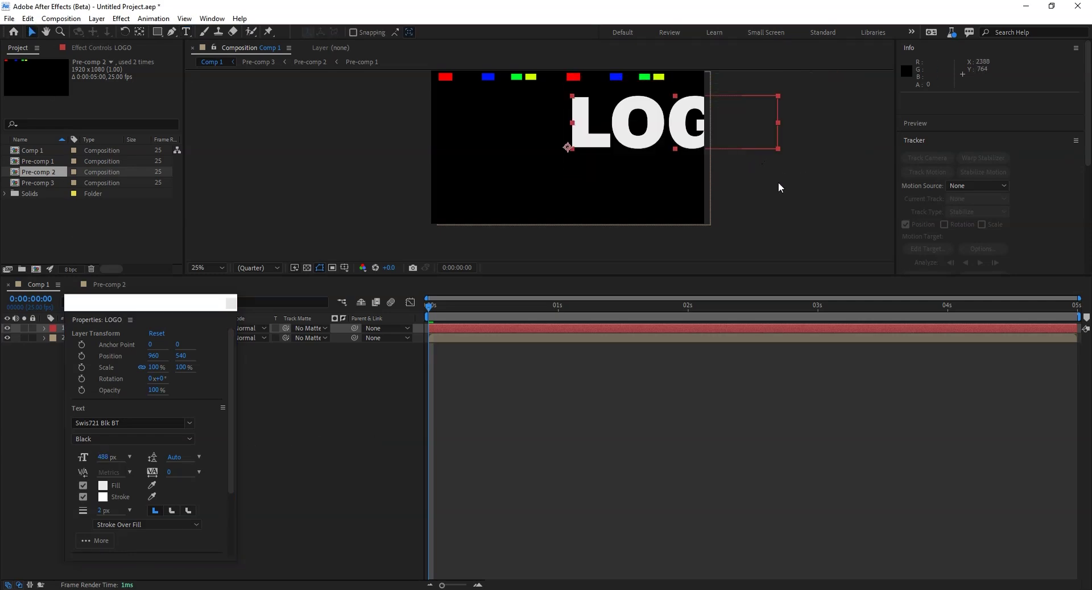
pyautogui.click(212, 19)
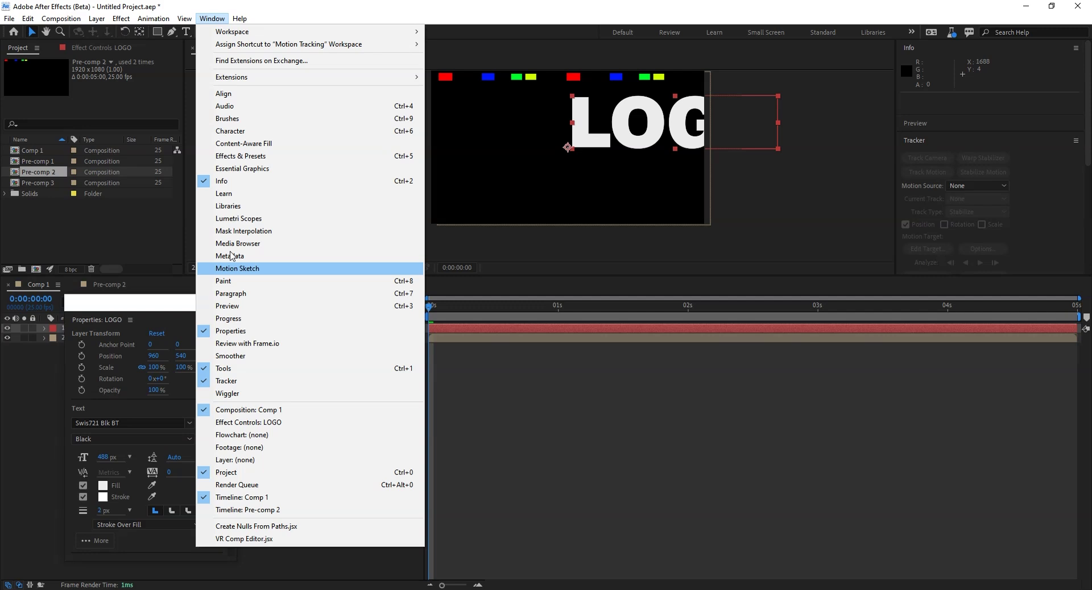
# Centre LOGO horizontally and vertically in Comp 1 via the Align panel, then preview.
pyautogui.click(224, 94)
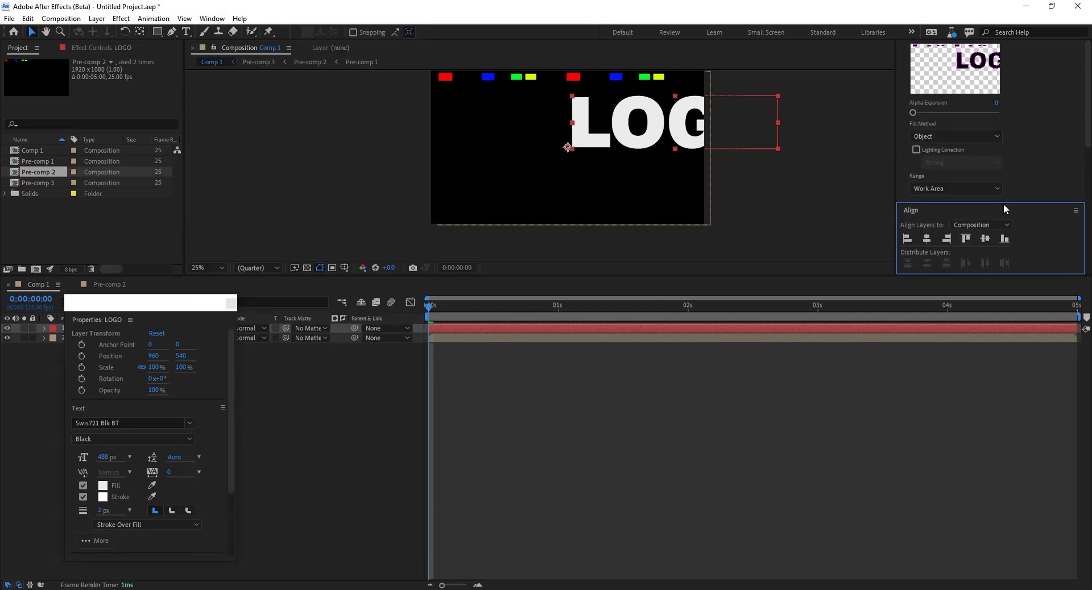
pyautogui.click(927, 239)
pyautogui.click(985, 239)
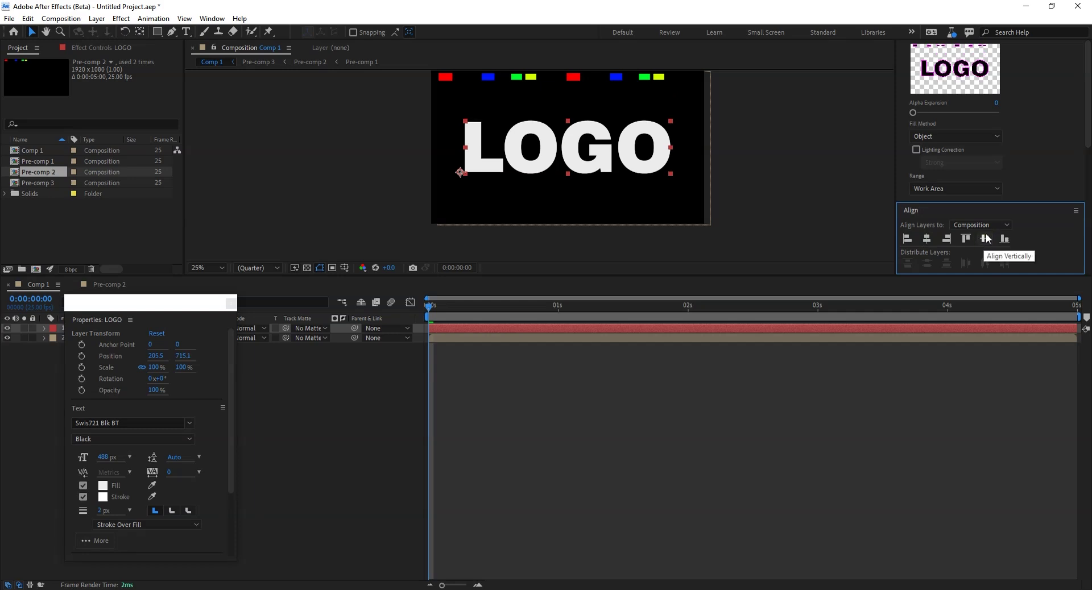
pyautogui.press('space')
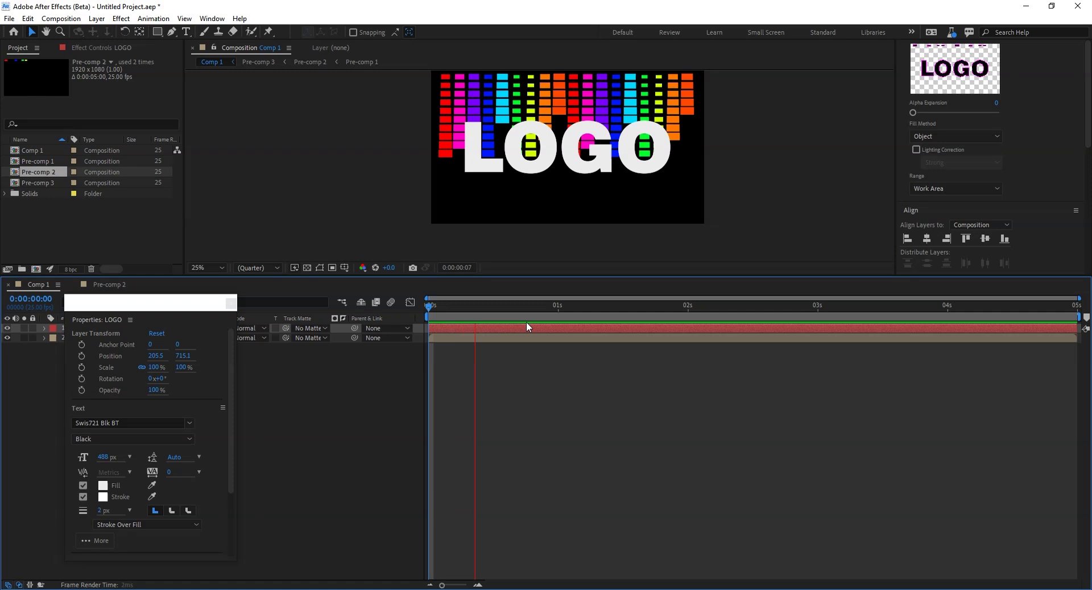
pyautogui.press('space')
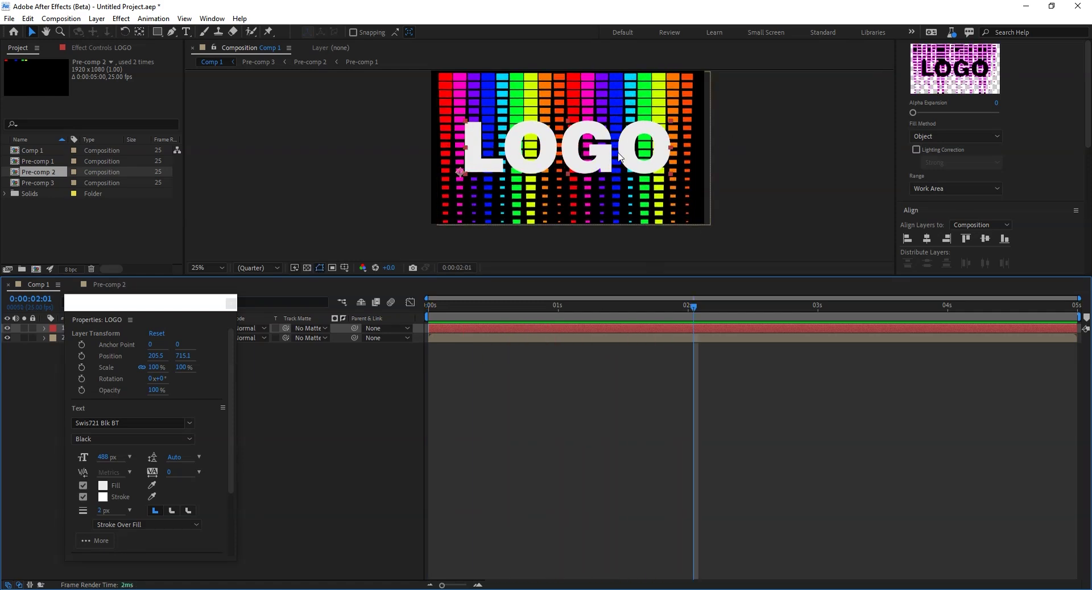
pyautogui.moveTo(140, 307); pyautogui.dragTo(128, 420)
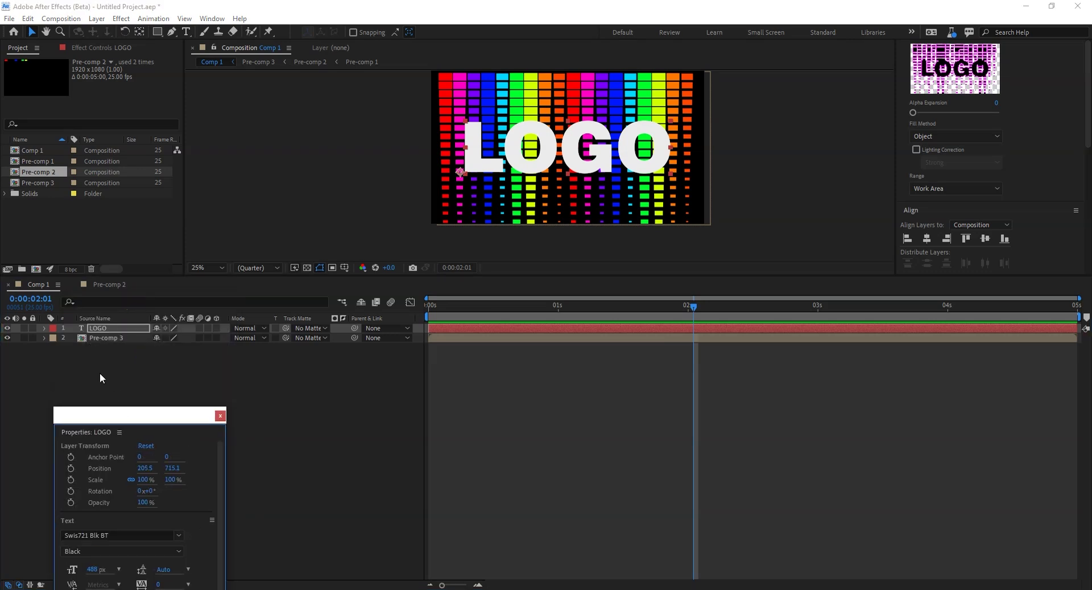
# Set the Pre-comp 3 grid layer's Scale to 25%.
pyautogui.click(101, 339)
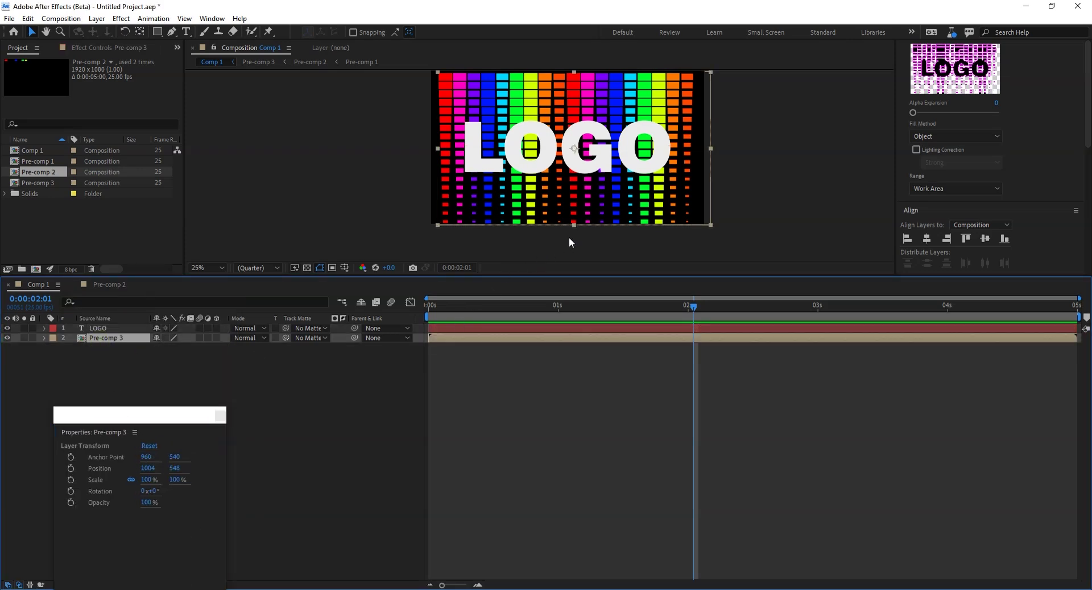
pyautogui.press('s')
pyautogui.moveTo(172, 350); pyautogui.dragTo(134, 373)
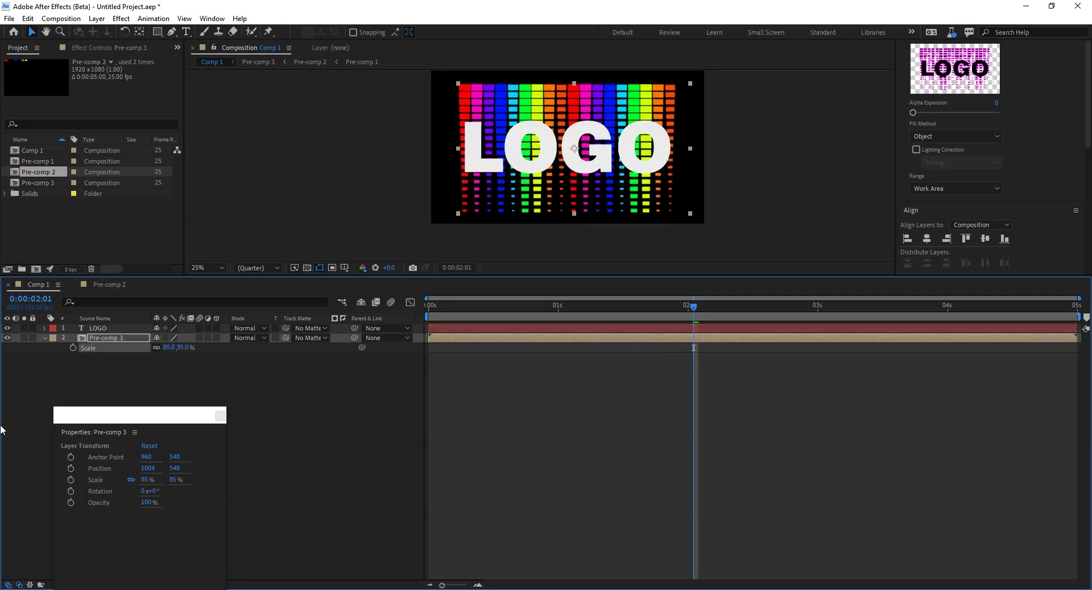
pyautogui.click(168, 348)
pyautogui.write('25')
pyautogui.press('Return')
# Move the shrunken equalizer block to the top-left, over the L of LOGO.
pyautogui.scroll(2, 550, 210)
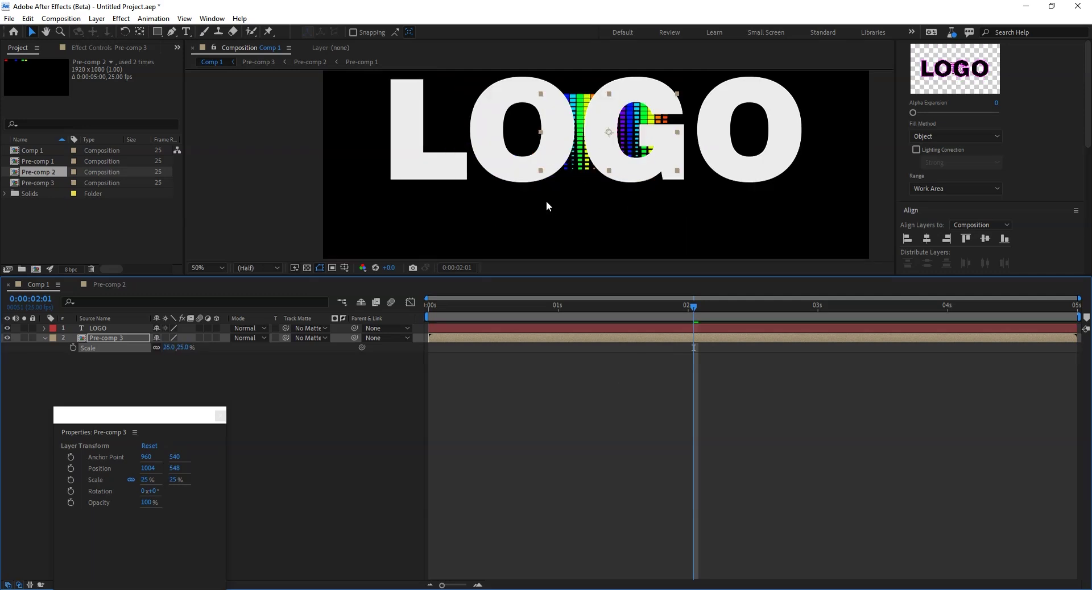
pyautogui.moveTo(650, 157); pyautogui.dragTo(481, 128)
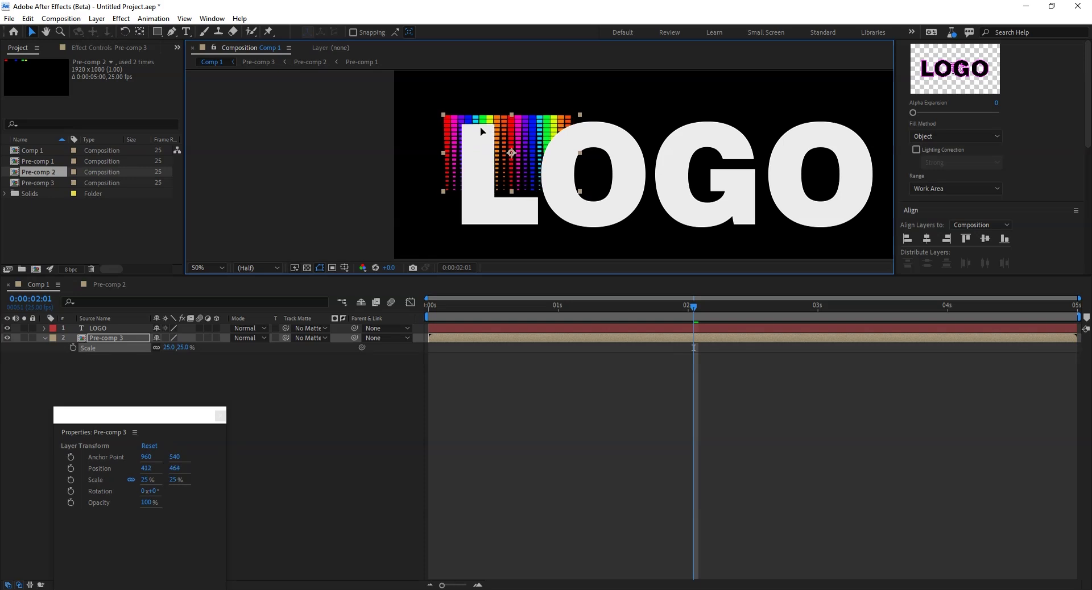
pyautogui.moveTo(480, 126); pyautogui.dragTo(479, 125)
pyautogui.click(109, 338)
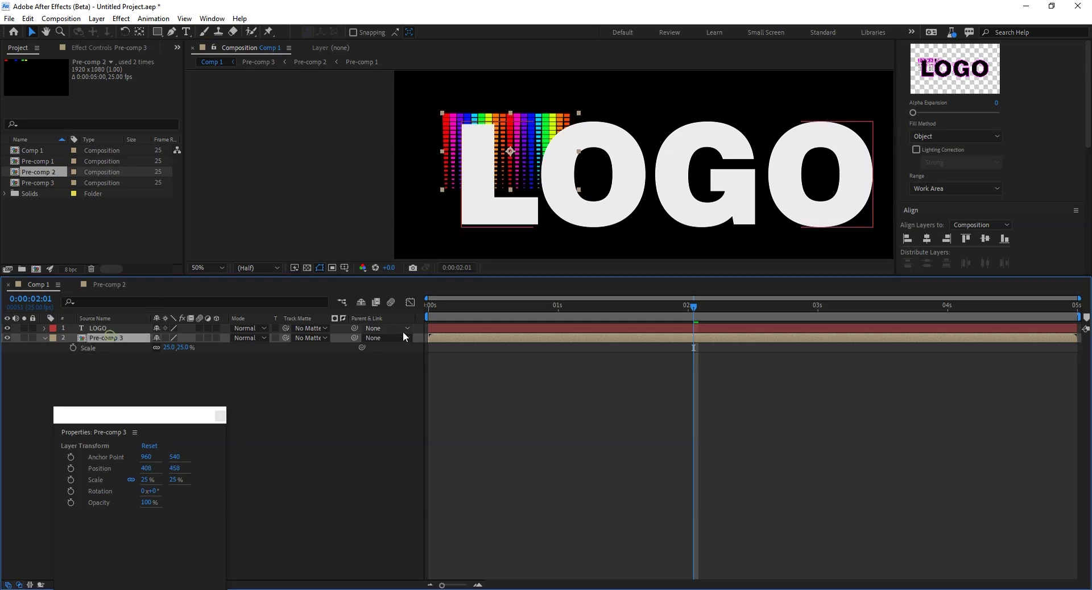
# Duplicate the equalizer block and place the copy directly below the first.
pyautogui.hotkey('ctrl', 'd')
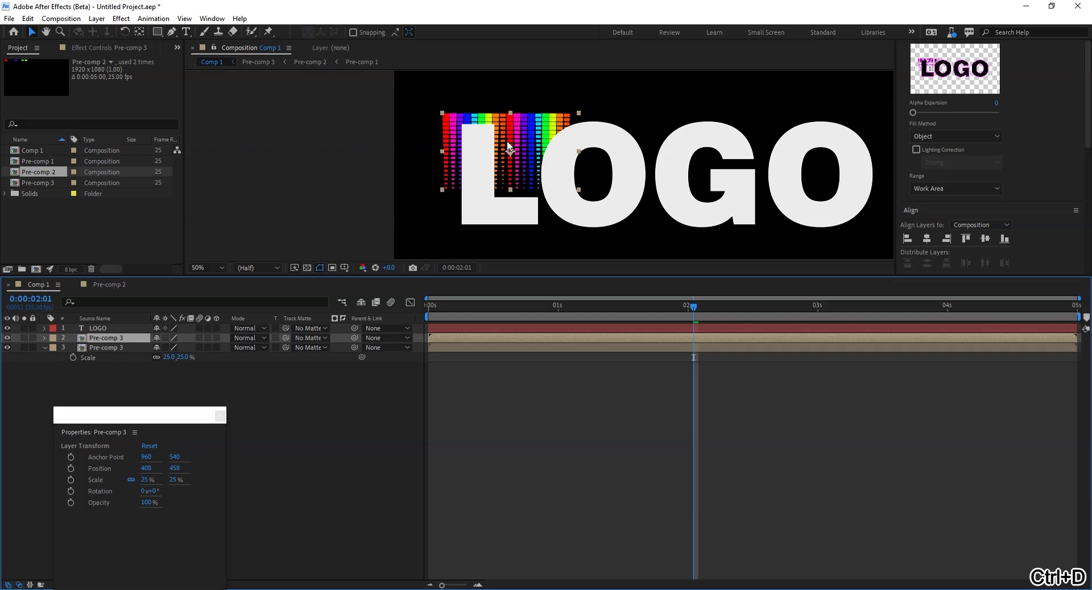
pyautogui.hotkey('shift', 'Down')
pyautogui.hotkey('shift', 'Down')
pyautogui.hotkey('shift', 'Down')
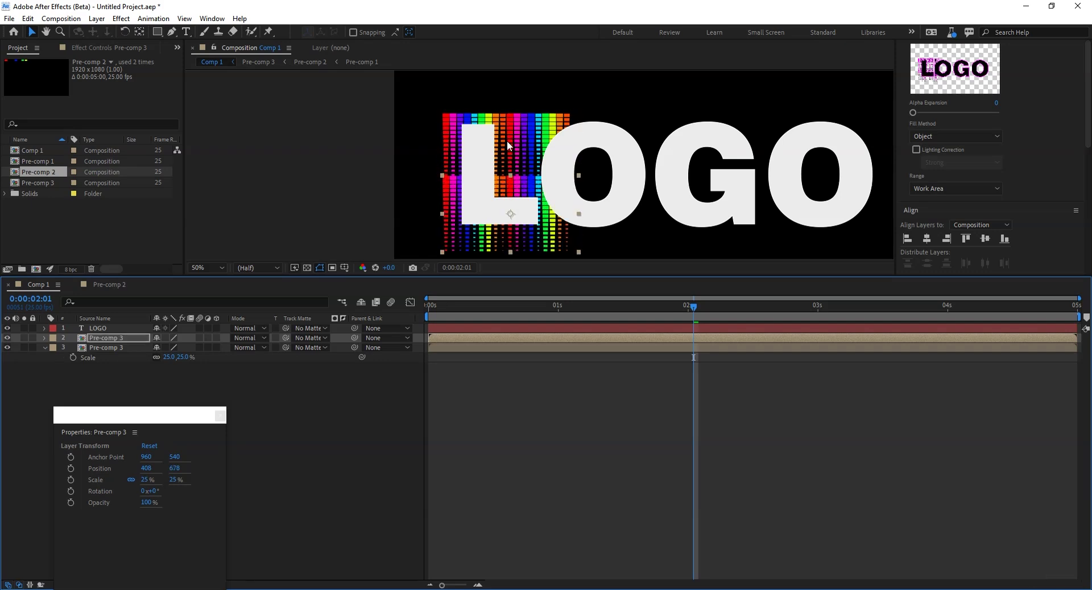
pyautogui.hotkey('shift', 'Down')
pyautogui.hotkey('shift', 'Down')
pyautogui.hotkey('shift', 'Down')
pyautogui.hotkey('shift', 'Down')
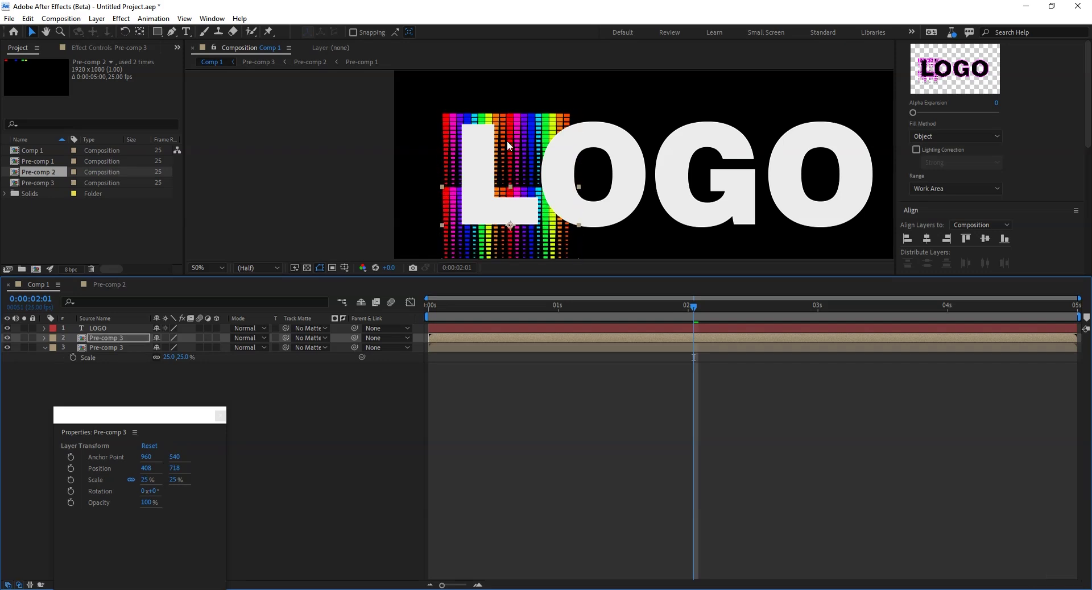
pyautogui.press('Down')
pyautogui.press('Down')
pyautogui.press('Down')
pyautogui.press('Down')
pyautogui.press('Down')
pyautogui.press('Down')
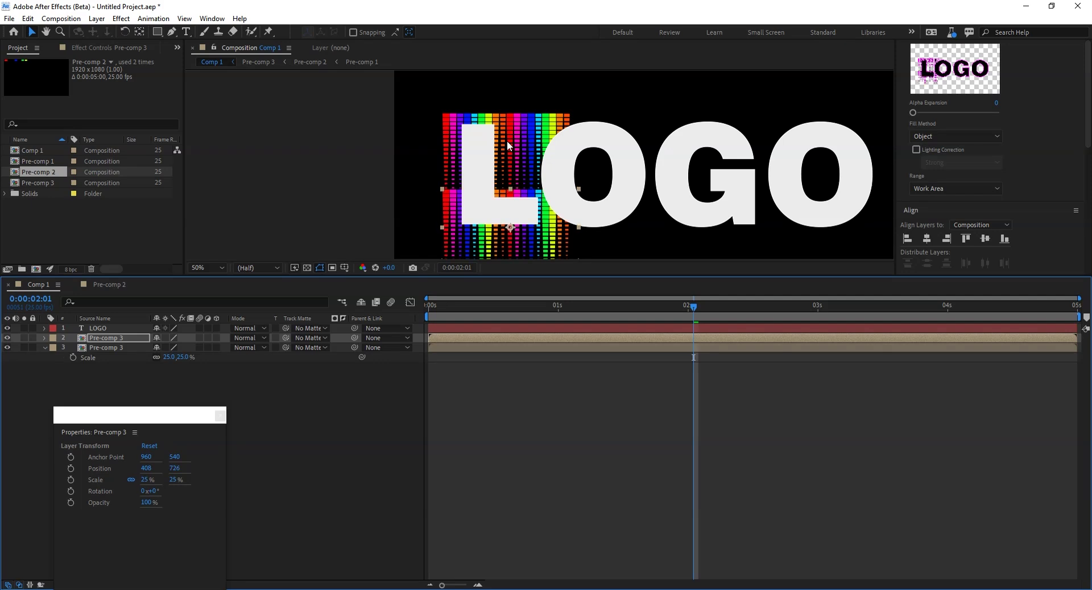
# Duplicate the stacked pair twice, sliding copies right behind the O and the G.
pyautogui.keyDown('shift'); pyautogui.click(98, 348); pyautogui.keyUp('shift')
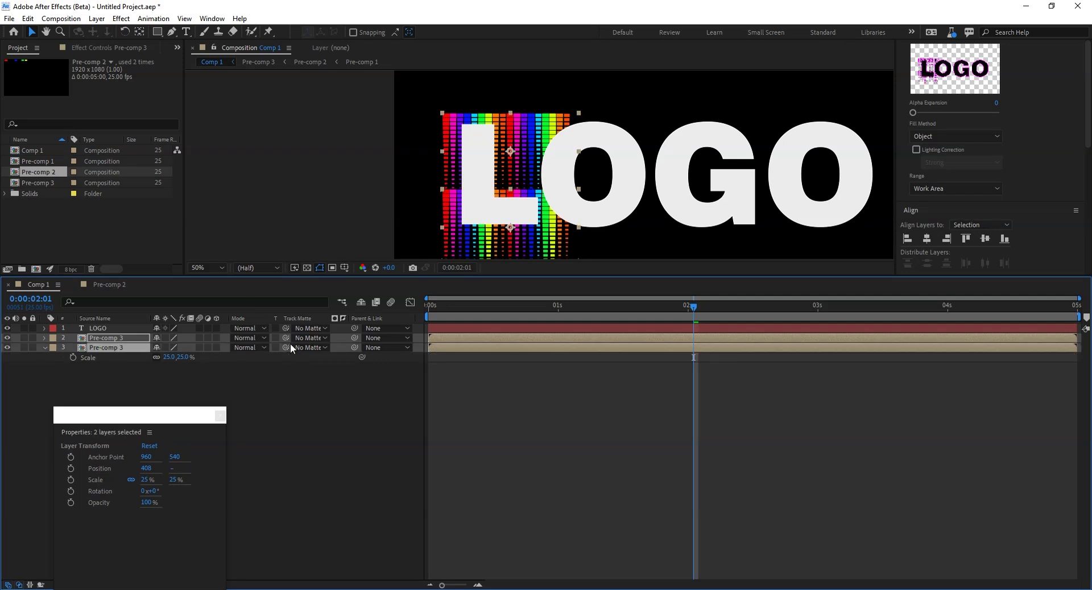
pyautogui.hotkey('ctrl', 'd')
pyautogui.hotkey('shift', 'Right')
pyautogui.hotkey('shift', 'Right')
pyautogui.hotkey('shift', 'Right')
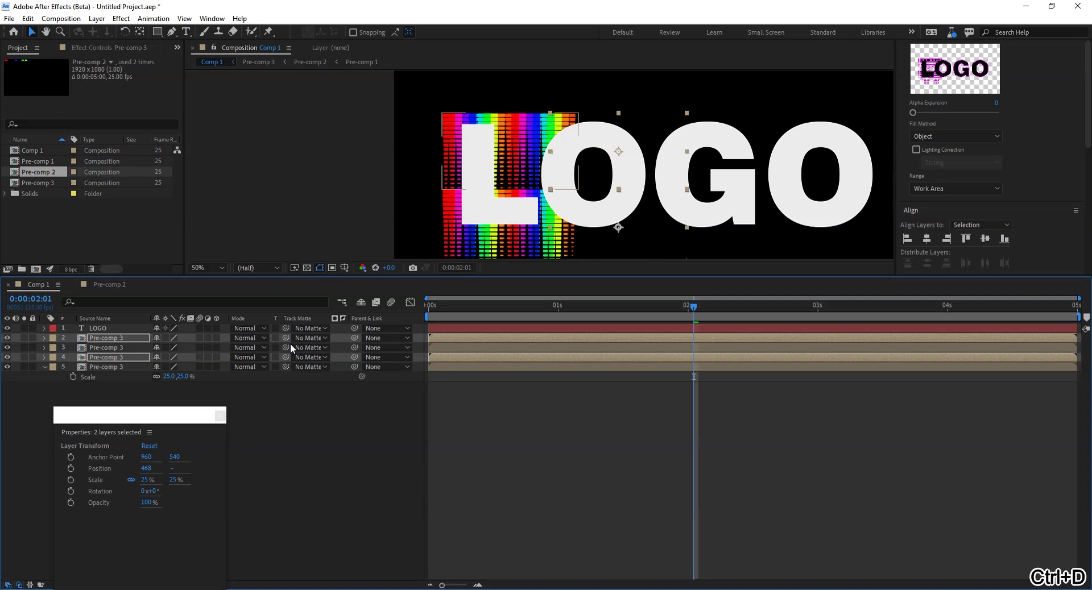
pyautogui.hotkey('shift', 'Right')
pyautogui.hotkey('shift', 'Right')
pyautogui.hotkey('shift', 'Right')
pyautogui.hotkey('shift', 'Right')
pyautogui.hotkey('shift', 'Right')
pyautogui.hotkey('shift', 'Right')
pyautogui.hotkey('shift', 'Right')
pyautogui.hotkey('shift', 'Right')
pyautogui.hotkey('shift', 'Right')
pyautogui.hotkey('shift', 'Right')
pyautogui.hotkey('shift', 'Right')
pyautogui.hotkey('shift', 'Right')
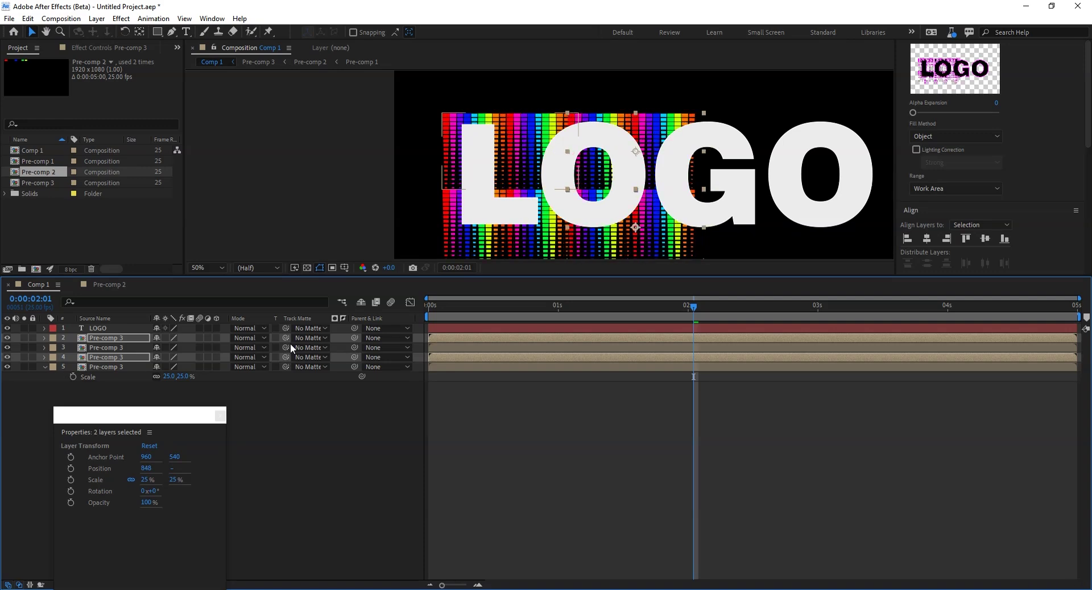
pyautogui.press('Right')
pyautogui.press('Right')
pyautogui.press('Right')
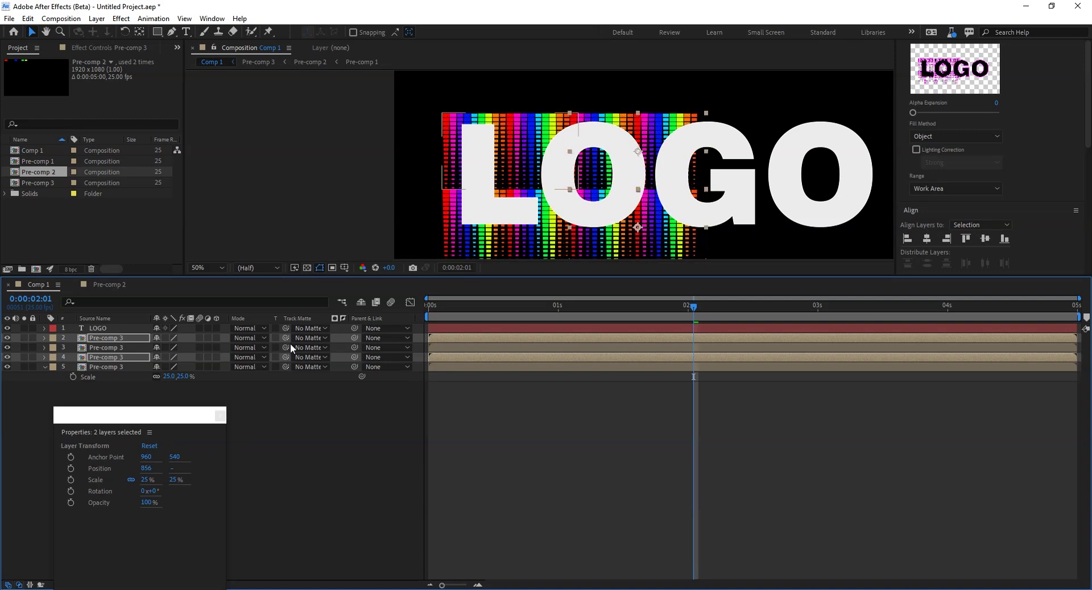
pyautogui.hotkey('ctrl', 'd')
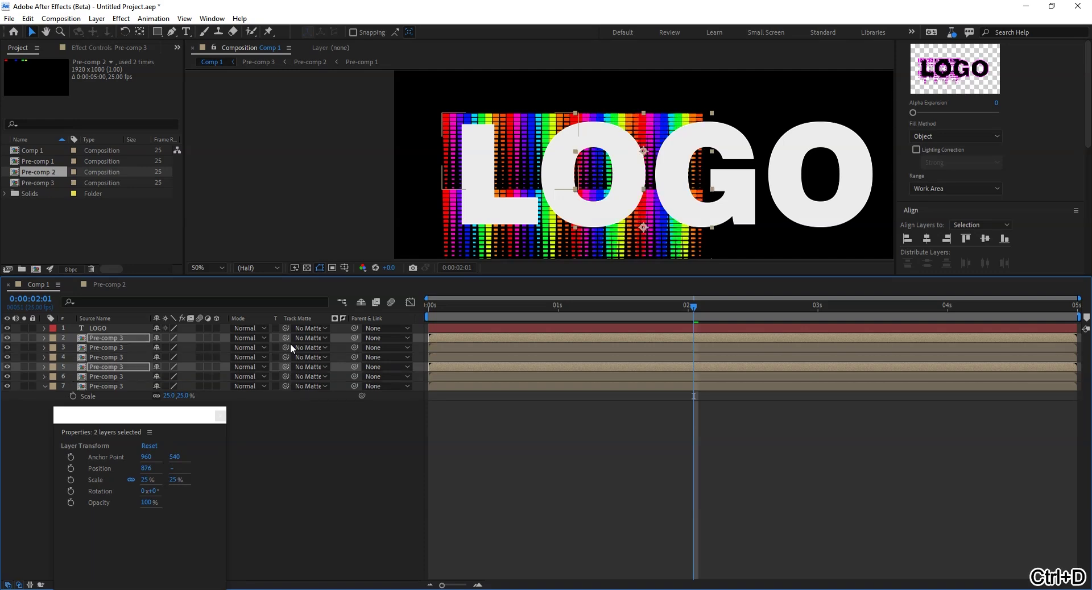
pyautogui.hotkey('shift', 'Right')
pyautogui.hotkey('shift', 'Right')
pyautogui.hotkey('shift', 'Right')
pyautogui.hotkey('shift', 'Right')
pyautogui.hotkey('shift', 'Right')
pyautogui.hotkey('shift', 'Right')
pyautogui.hotkey('shift', 'Right')
pyautogui.hotkey('shift', 'Right')
pyautogui.hotkey('shift', 'Right')
pyautogui.hotkey('shift', 'Right')
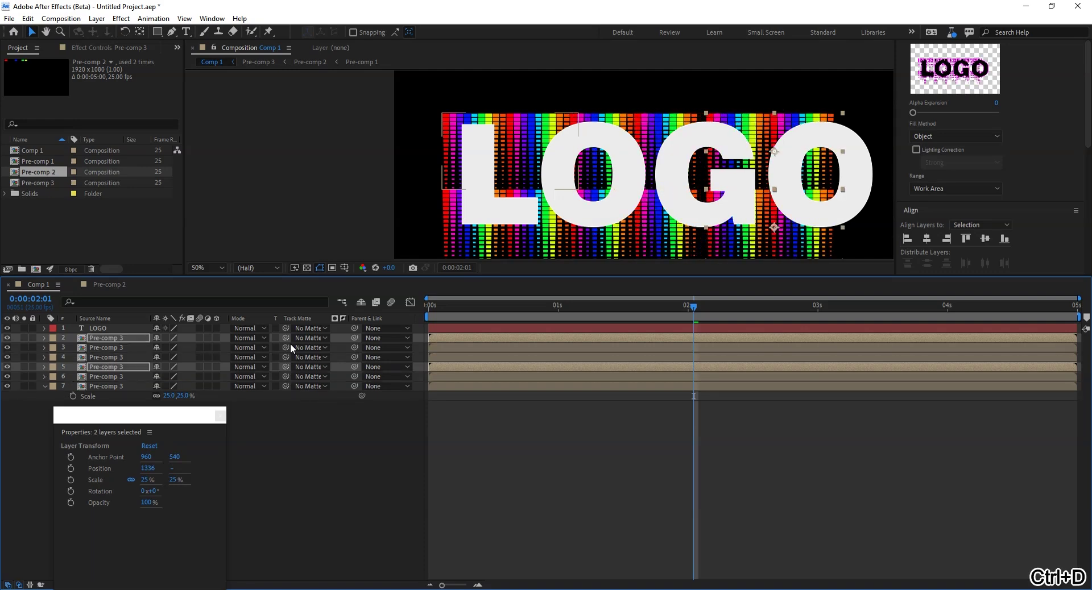
pyautogui.hotkey('shift', 'Right')
pyautogui.hotkey('shift', 'Right')
pyautogui.hotkey('shift', 'Right')
pyautogui.hotkey('shift', 'Right')
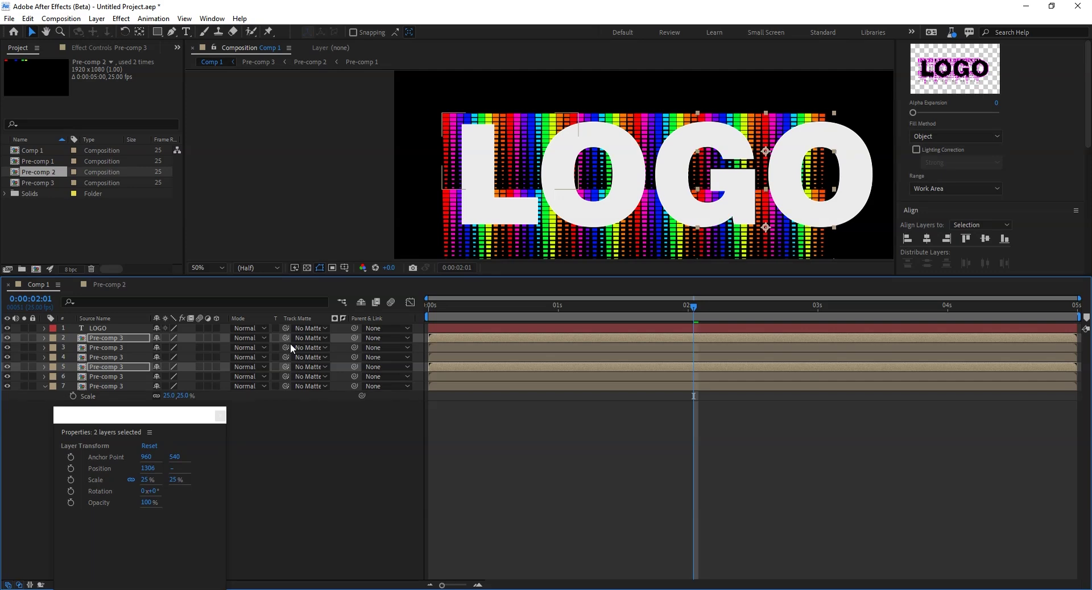
# Add a final duplicated pair behind the last O, completing the two-row wall.
pyautogui.press('h')
pyautogui.moveTo(659, 217); pyautogui.dragTo(532, 194)
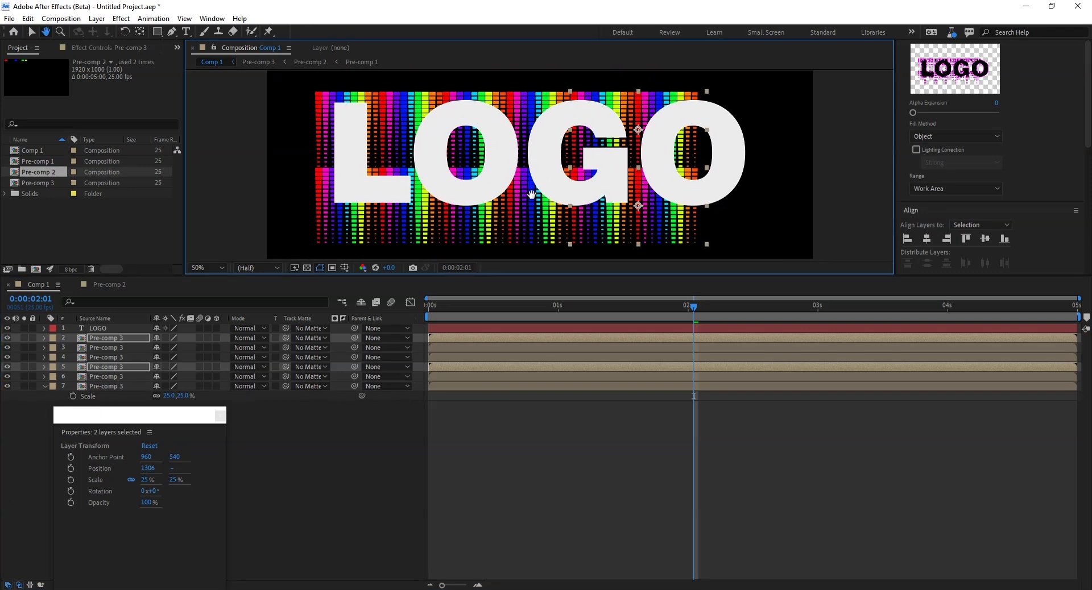
pyautogui.press('v')
pyautogui.hotkey('ctrl', 'd')
pyautogui.hotkey('shift', 'Right')
pyautogui.hotkey('shift', 'Right')
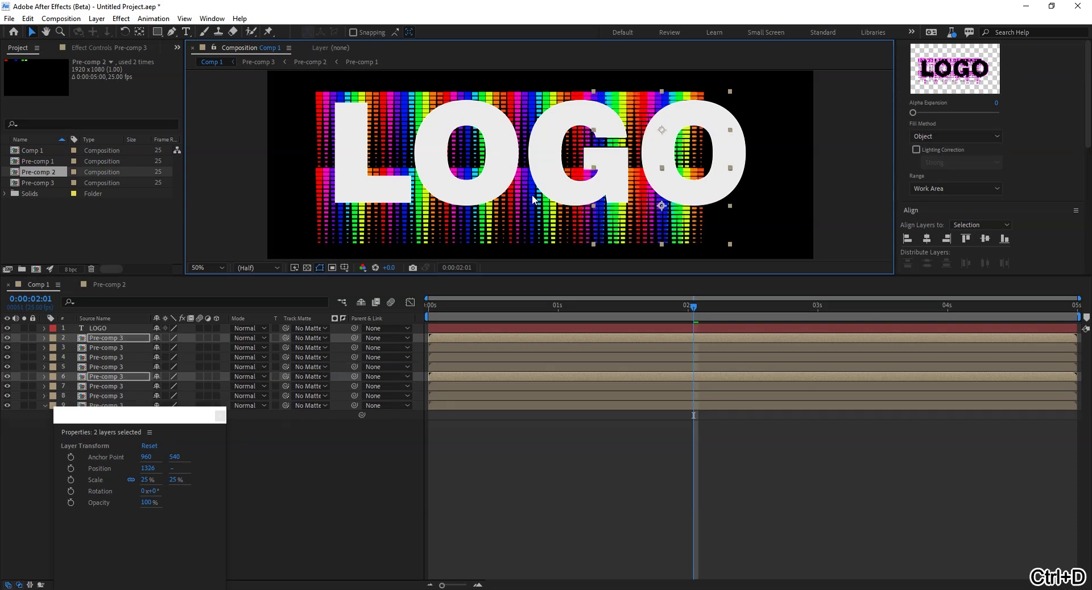
pyautogui.hotkey('shift', 'Right')
pyautogui.hotkey('shift', 'Right')
pyautogui.hotkey('shift', 'Right')
pyautogui.hotkey('shift', 'Right')
pyautogui.hotkey('shift', 'Right')
pyautogui.hotkey('shift', 'Right')
pyautogui.hotkey('shift', 'Right')
pyautogui.hotkey('shift', 'Right')
pyautogui.hotkey('shift', 'Right')
pyautogui.hotkey('shift', 'Right')
pyautogui.hotkey('shift', 'Right')
pyautogui.hotkey('shift', 'Right')
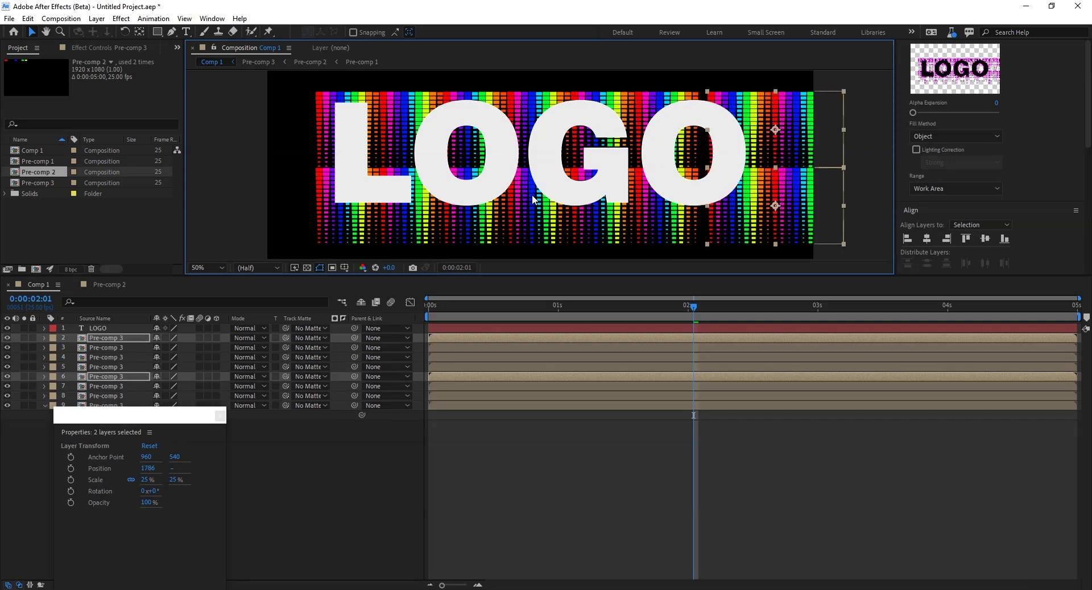
pyautogui.hotkey('shift', 'Left')
pyautogui.hotkey('shift', 'Left')
pyautogui.hotkey('shift', 'Left')
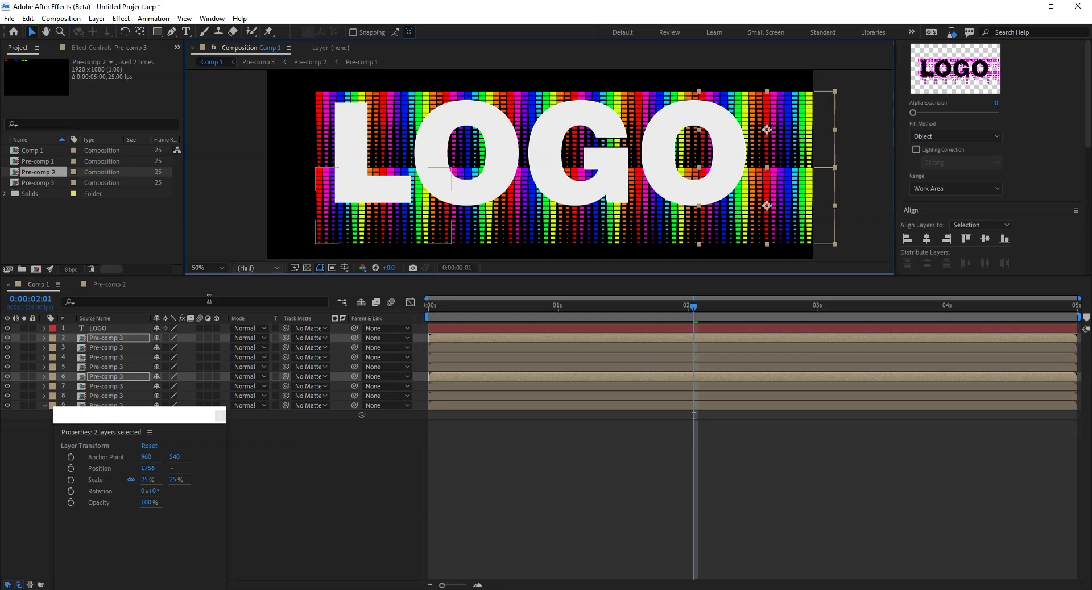
# Scrub near 0:00:00:09 and shift equalizer copy bars about a frame later each.
pyautogui.click(410, 517)
pyautogui.moveTo(429, 312); pyautogui.dragTo(473, 316)
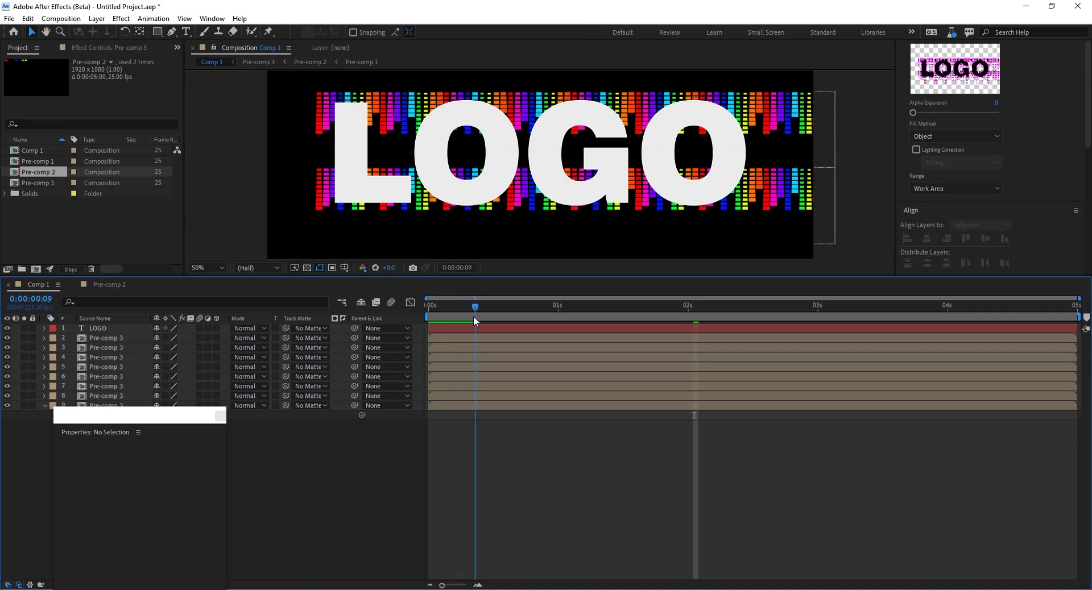
pyautogui.moveTo(446, 395)
pyautogui.mouseDown()
pyautogui.moveTo(458, 387)
pyautogui.moveTo(443, 377)
pyautogui.moveTo(459, 369)
pyautogui.moveTo(434, 348)
pyautogui.moveTo(465, 340)
pyautogui.moveTo(449, 328)
pyautogui.moveTo(329, 324)
pyautogui.mouseUp()
pyautogui.click(447, 387)
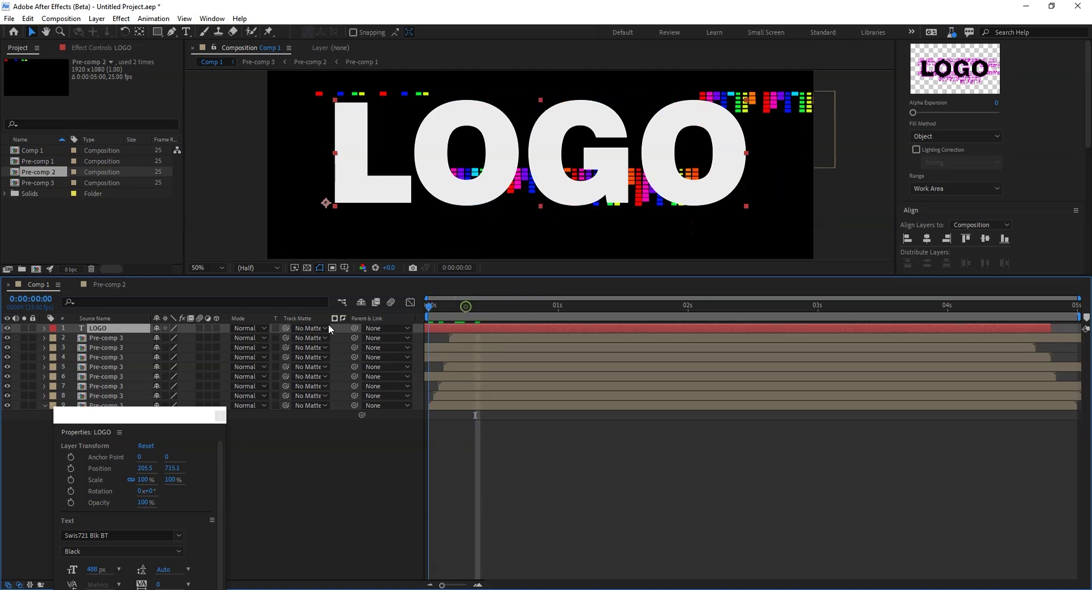
# Preview the staggered equalizer animation and move the floating properties panel aside.
pyautogui.press('space')
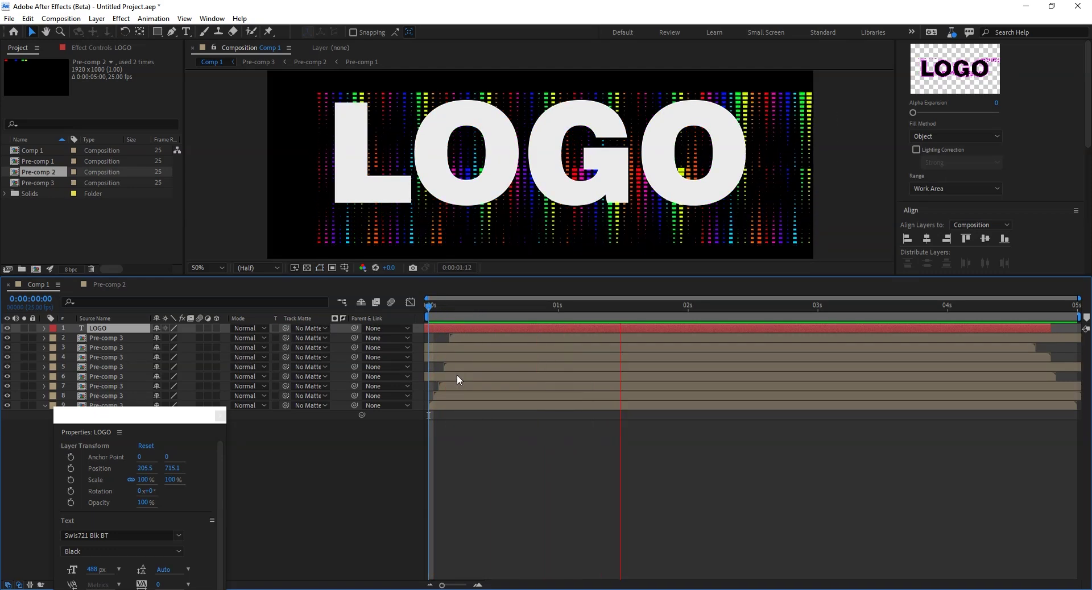
pyautogui.press('space')
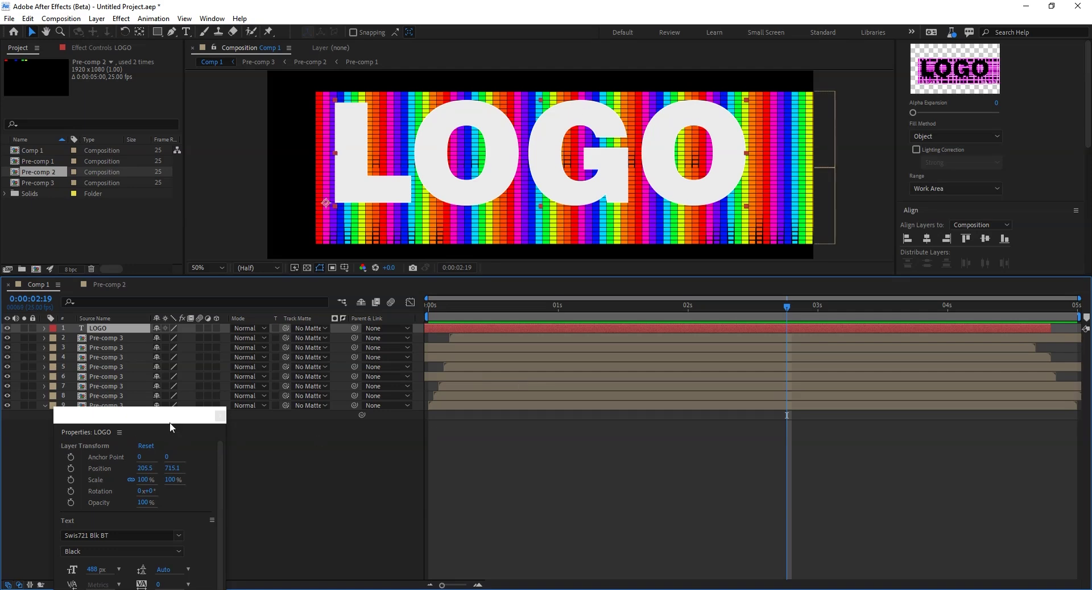
pyautogui.moveTo(168, 422); pyautogui.dragTo(309, 481)
# Select equalizer layers 2–9 and pre-compose them into Pre-comp 4.
pyautogui.click(109, 339)
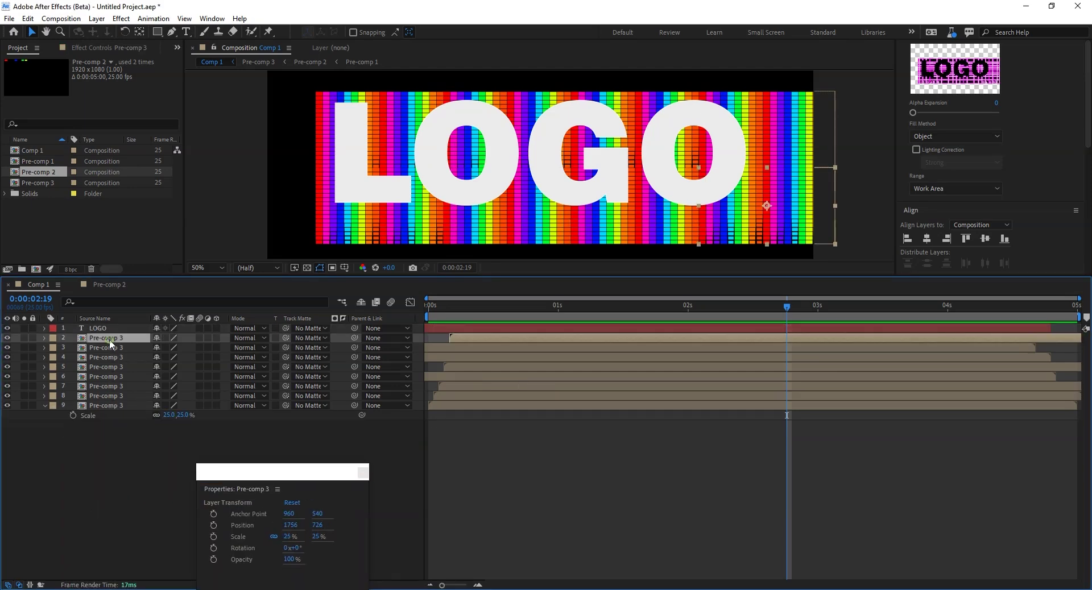
pyautogui.click(45, 406)
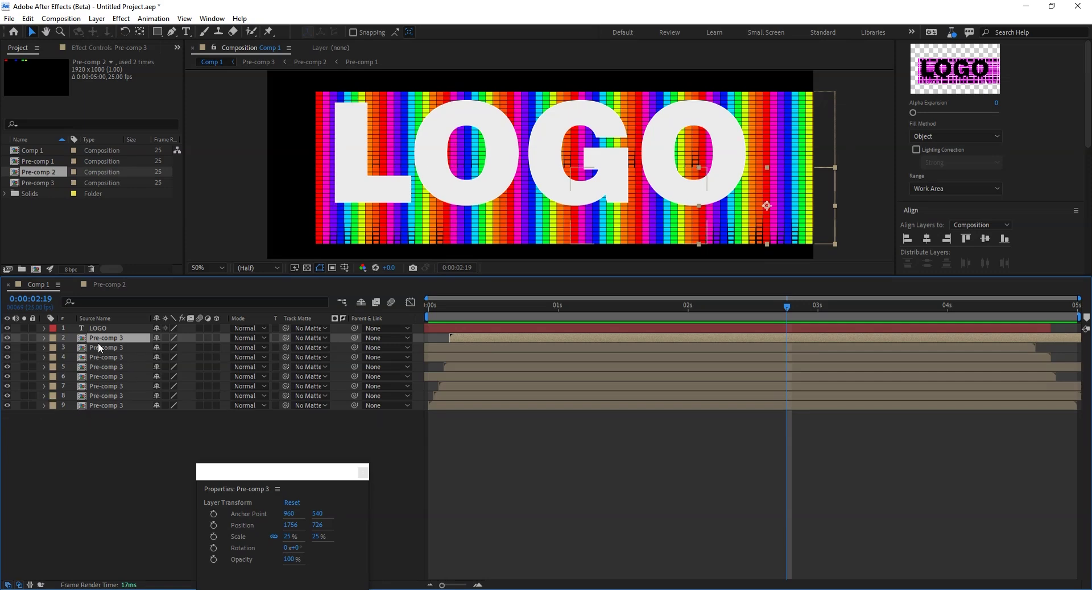
pyautogui.keyDown('shift'); pyautogui.click(110, 406); pyautogui.keyUp('shift')
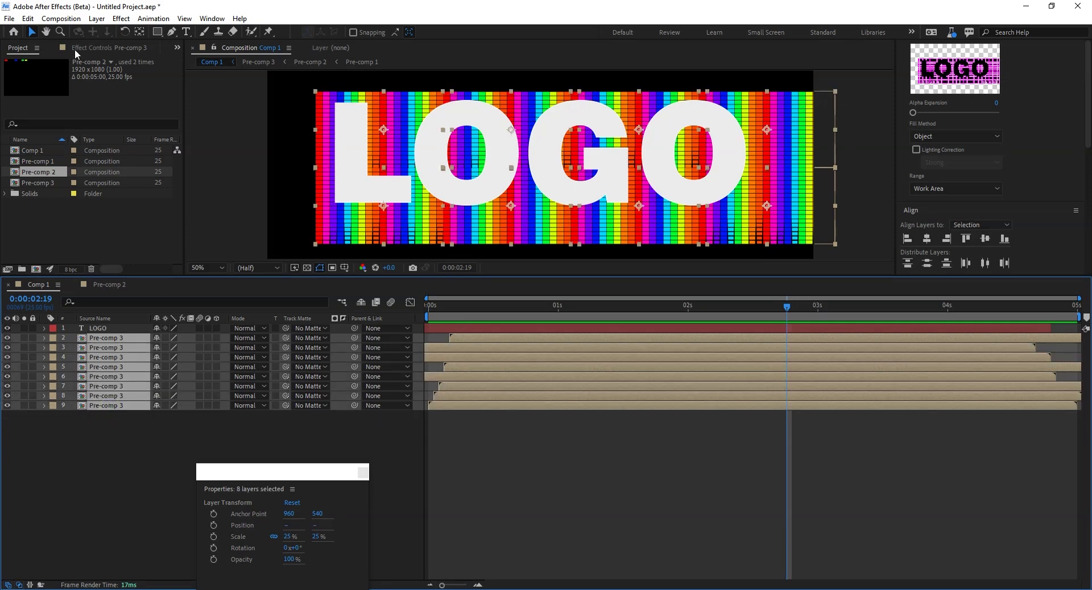
pyautogui.click(97, 20)
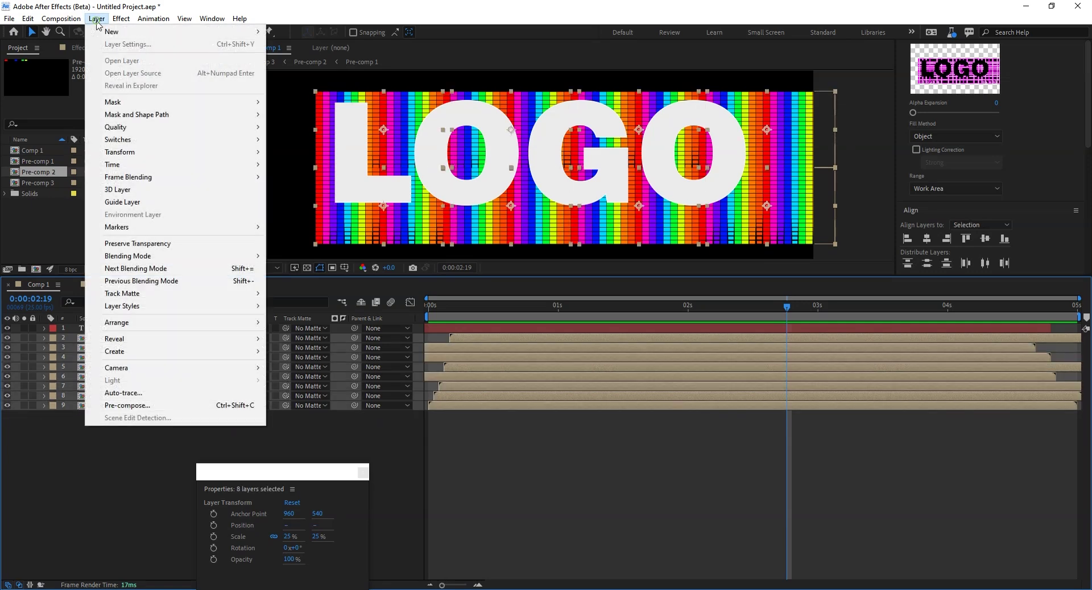
pyautogui.click(136, 406)
pyautogui.click(581, 391)
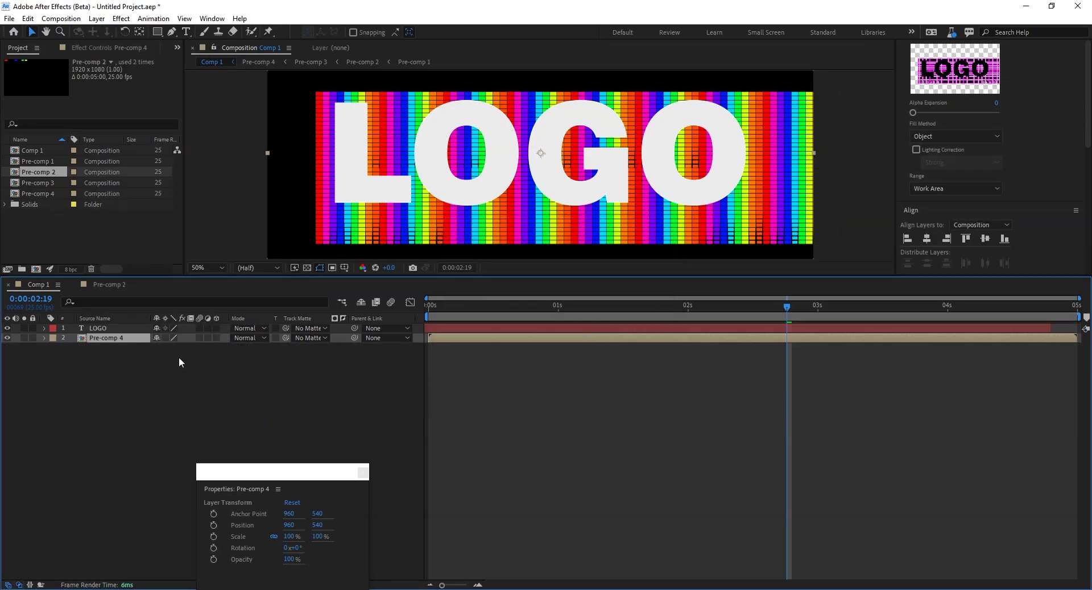
# Preview the animation from near the start with LOGO selected.
pyautogui.click(108, 328)
pyautogui.moveTo(644, 316); pyautogui.dragTo(426, 322)
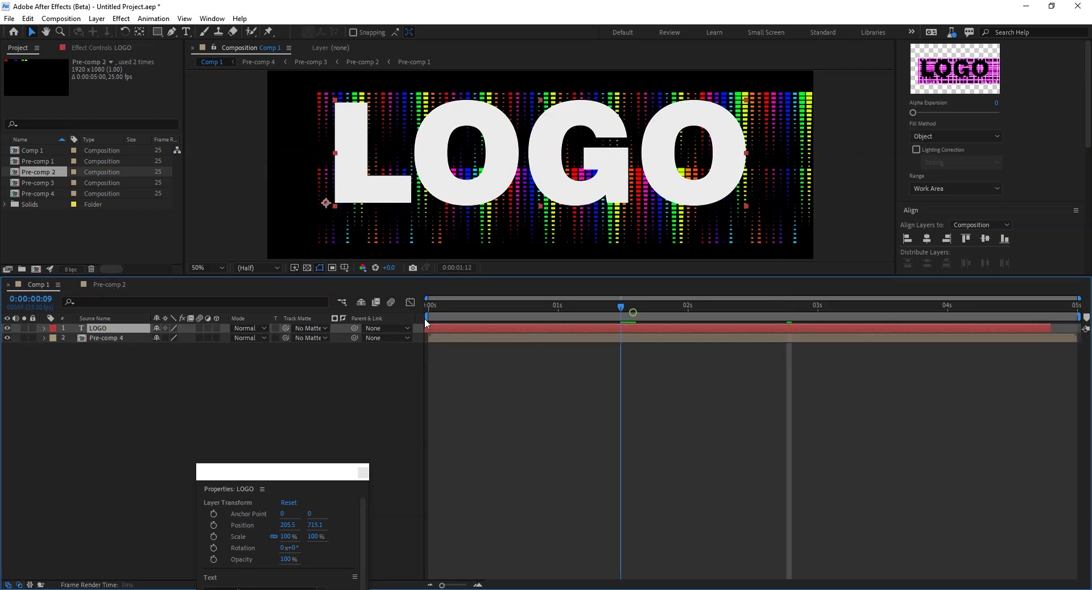
pyautogui.press('space')
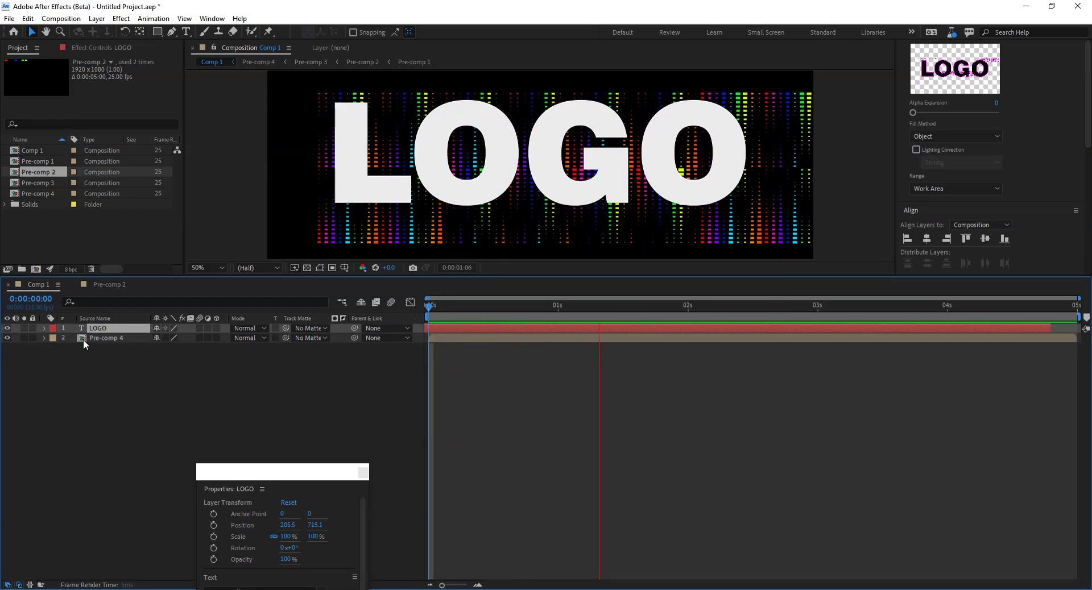
pyautogui.press('space')
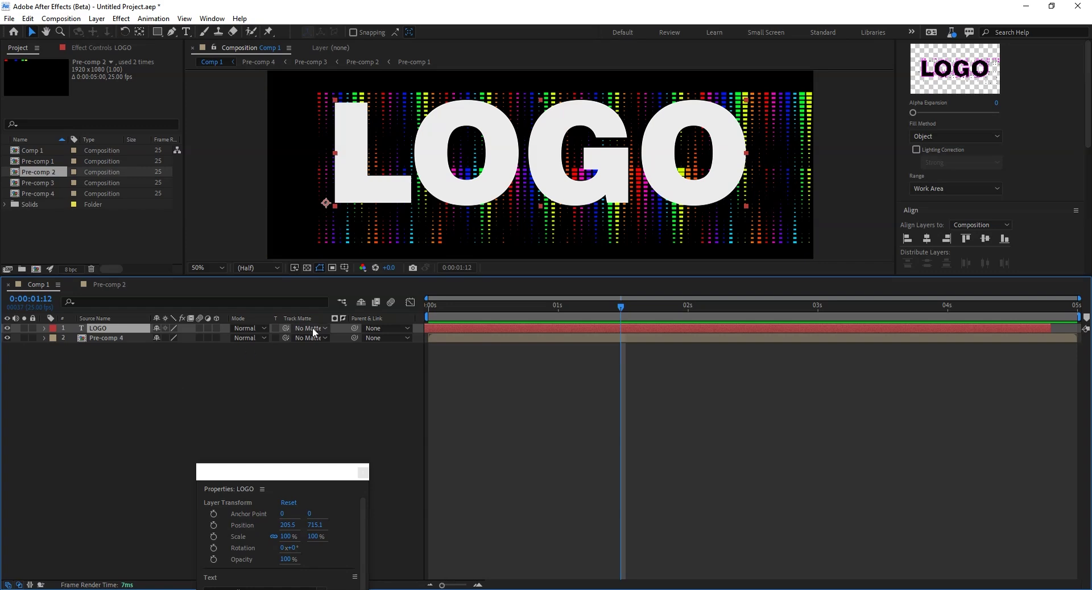
# Try matting LOGO with Pre-comp 4, then remove that matte and unhide Pre-comp 4.
pyautogui.click(308, 328)
pyautogui.click(323, 370)
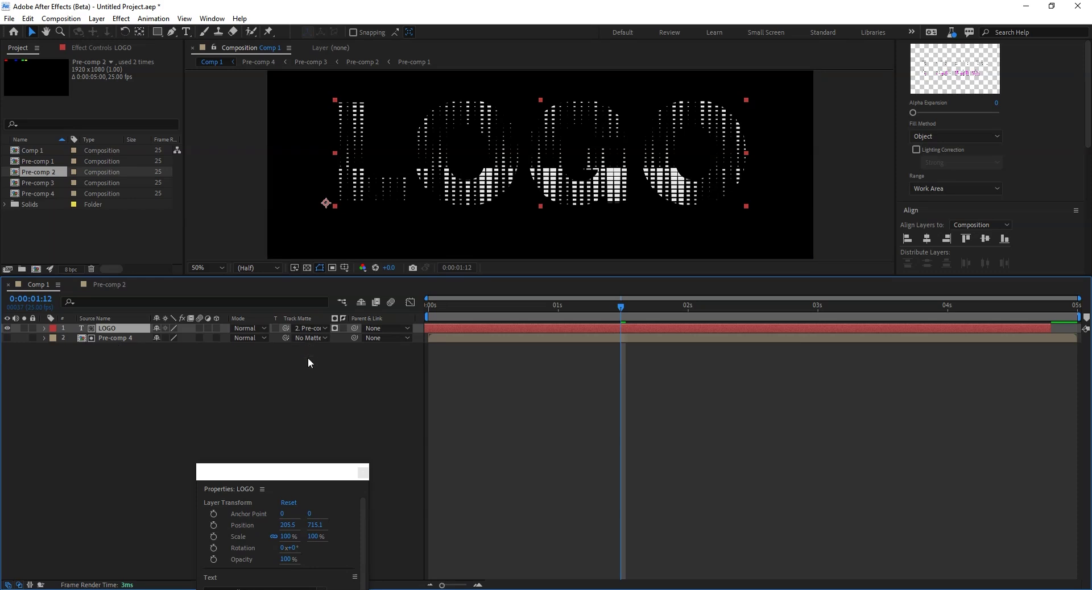
pyautogui.click(334, 329)
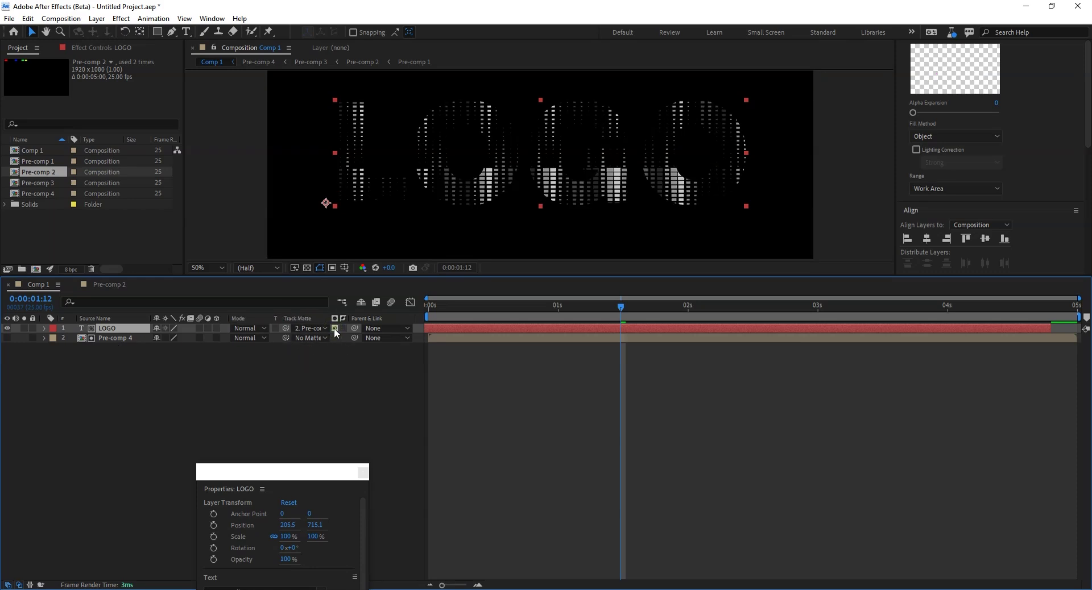
pyautogui.click(334, 328)
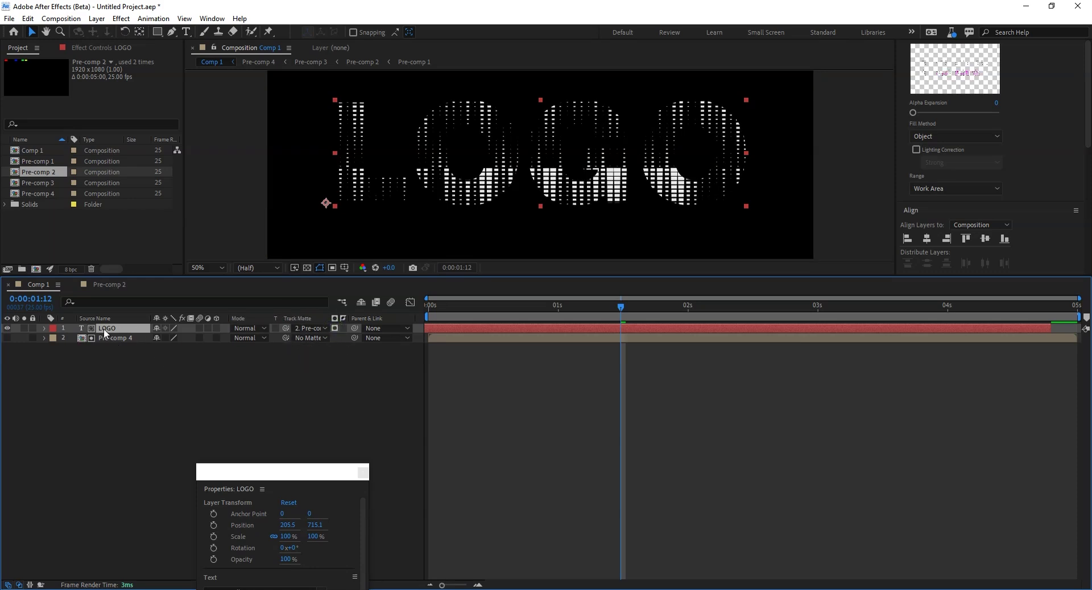
pyautogui.click(297, 329)
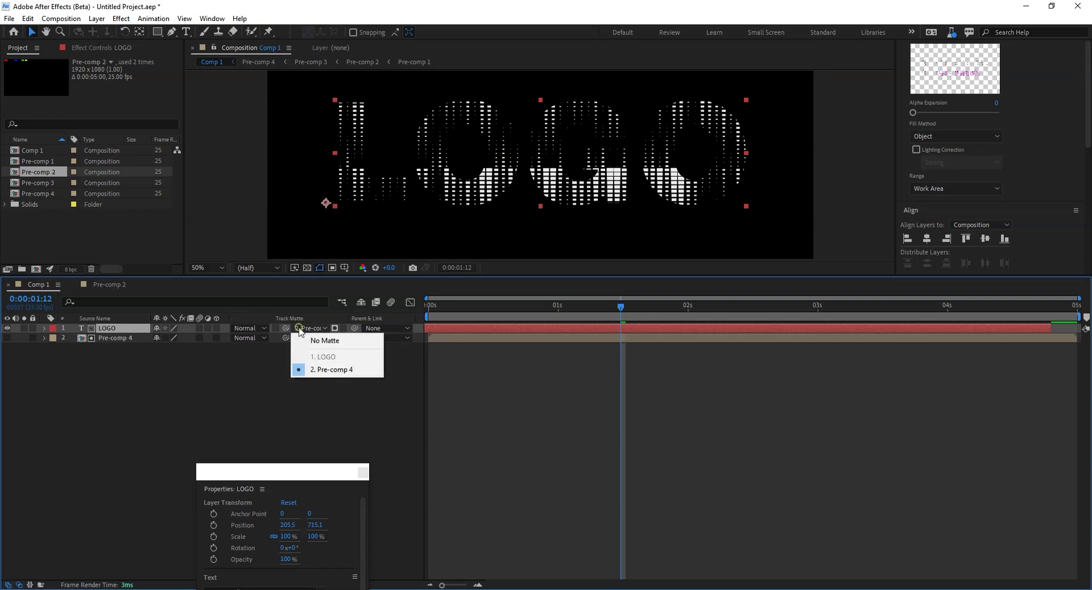
pyautogui.click(318, 342)
pyautogui.click(155, 377)
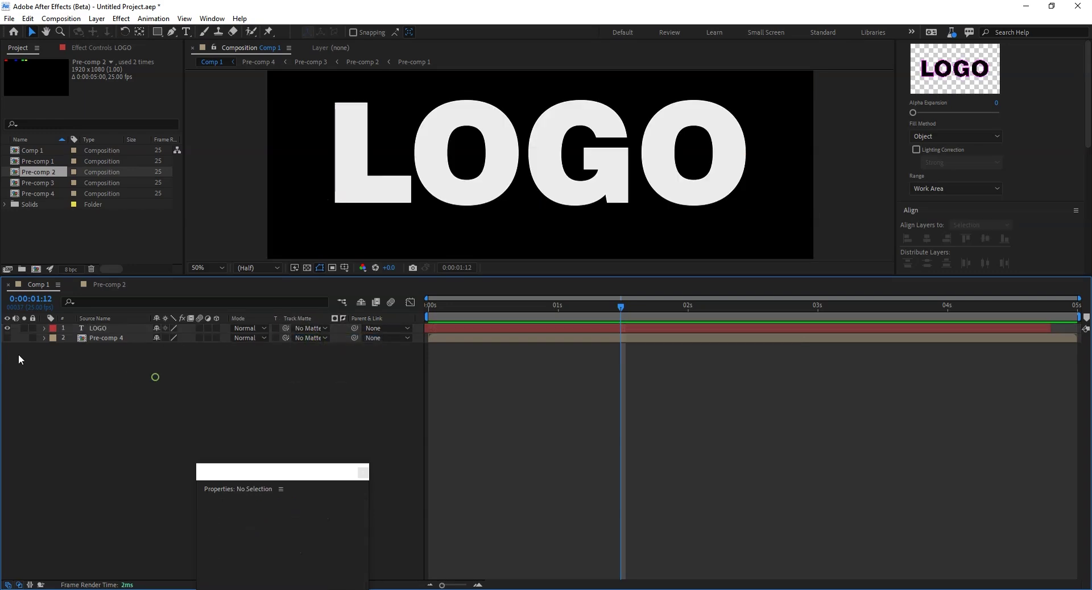
pyautogui.click(6, 338)
# Move Pre-comp 4 above LOGO, set its track matte to 2. LOGO, and preview.
pyautogui.moveTo(97, 339); pyautogui.dragTo(101, 325)
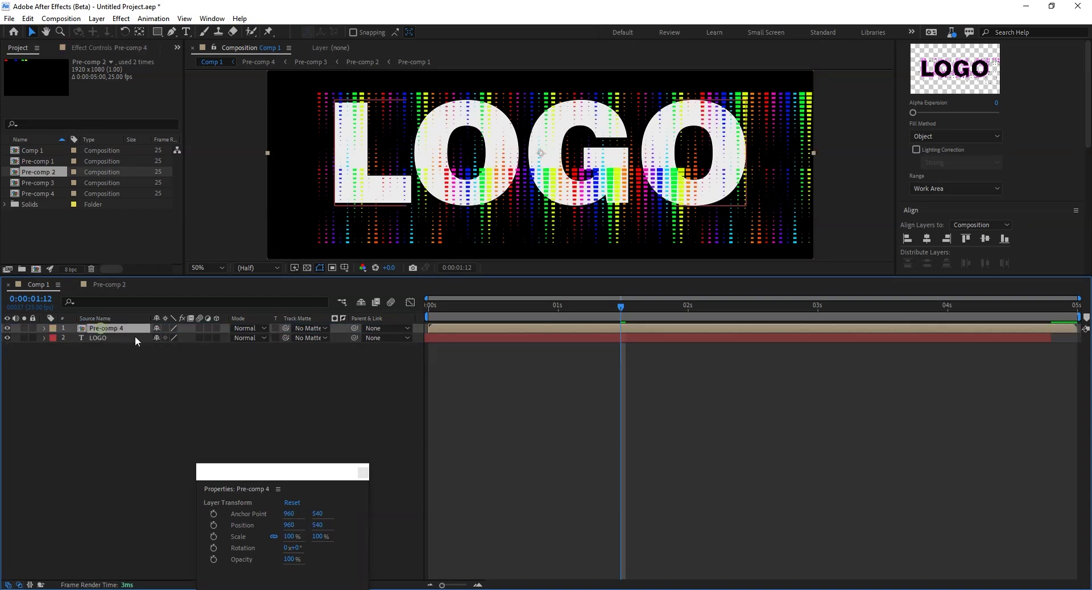
pyautogui.click(307, 329)
pyautogui.click(312, 369)
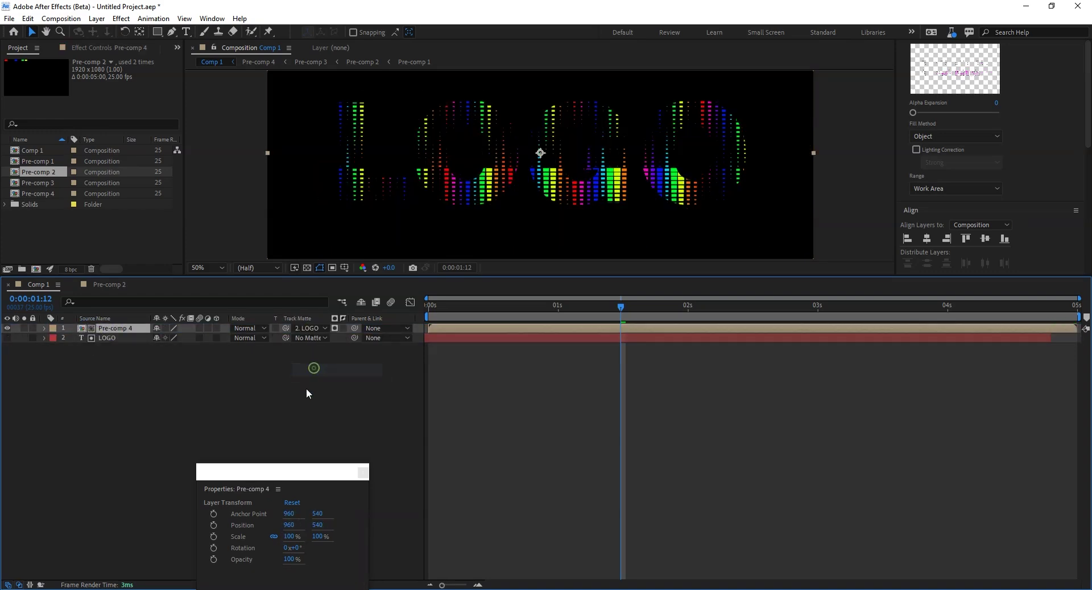
pyautogui.press('space')
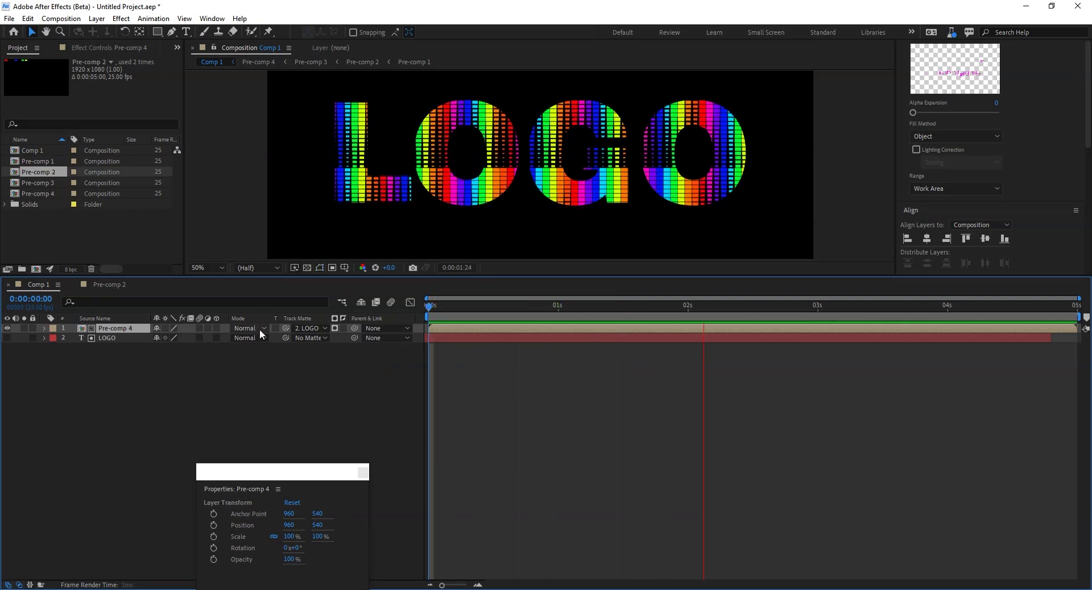
pyautogui.press('space')
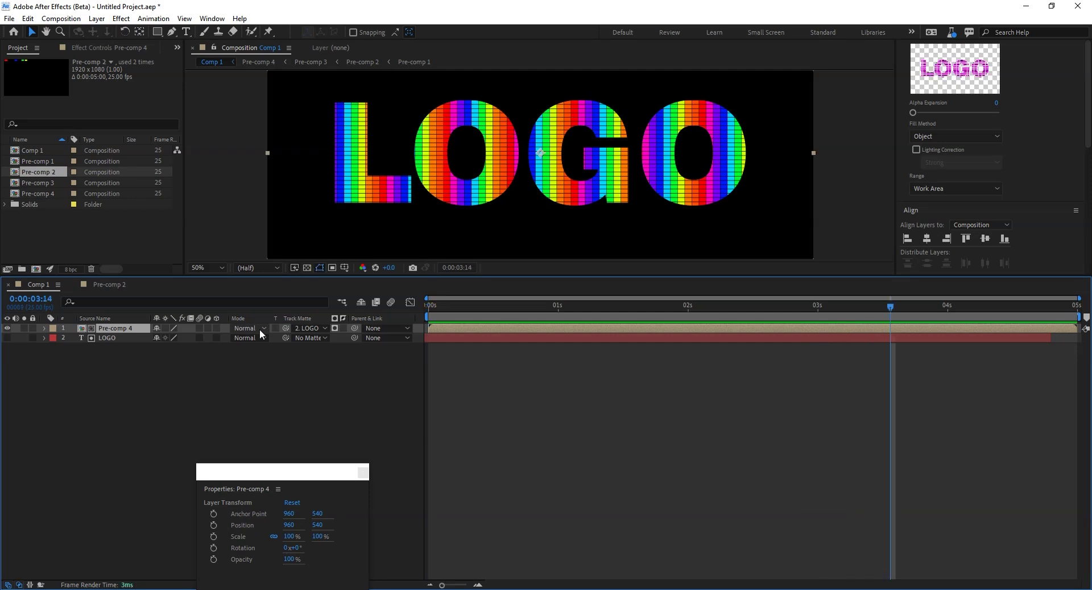
pyautogui.click(109, 367)
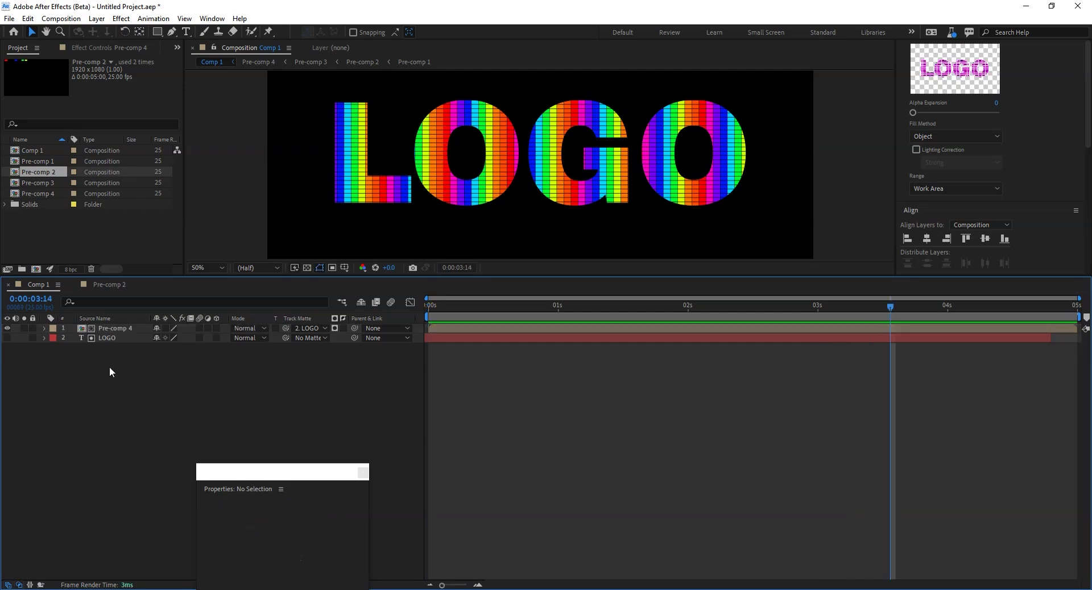
# Duplicate LOGO as LOGO 2, move it to the top, and make it visible.
pyautogui.click(108, 338)
pyautogui.hotkey('ctrl', 'd')
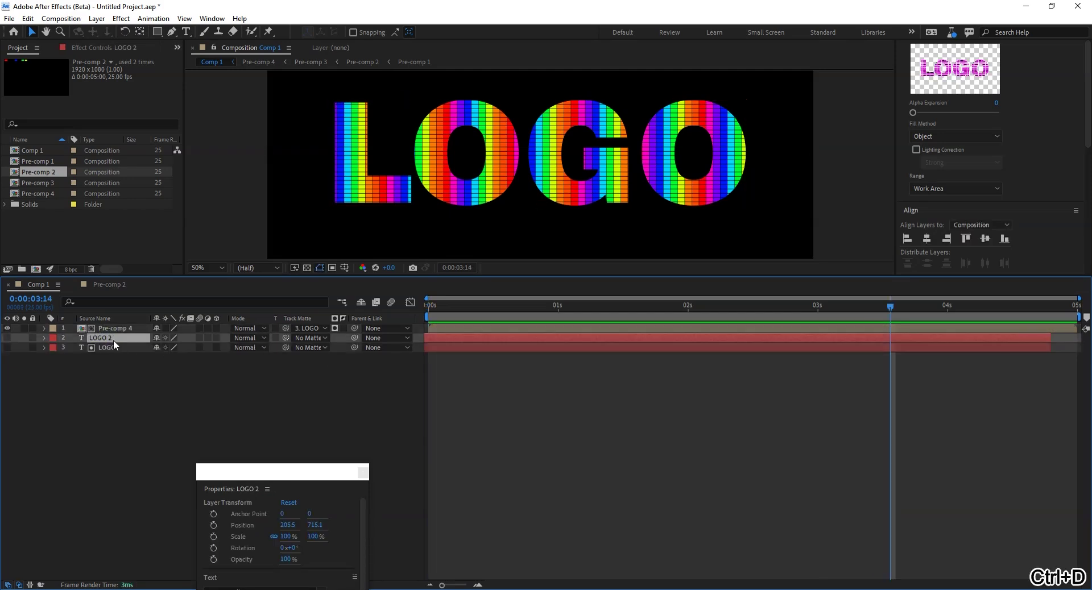
pyautogui.moveTo(113, 339); pyautogui.dragTo(113, 326)
pyautogui.click(117, 353)
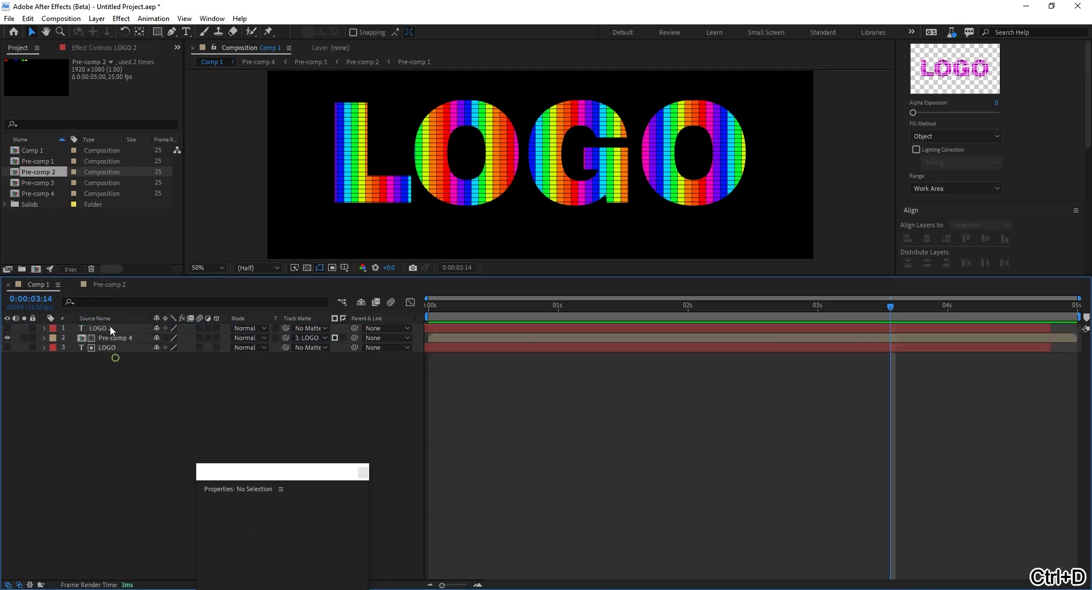
pyautogui.click(110, 326)
pyautogui.click(6, 328)
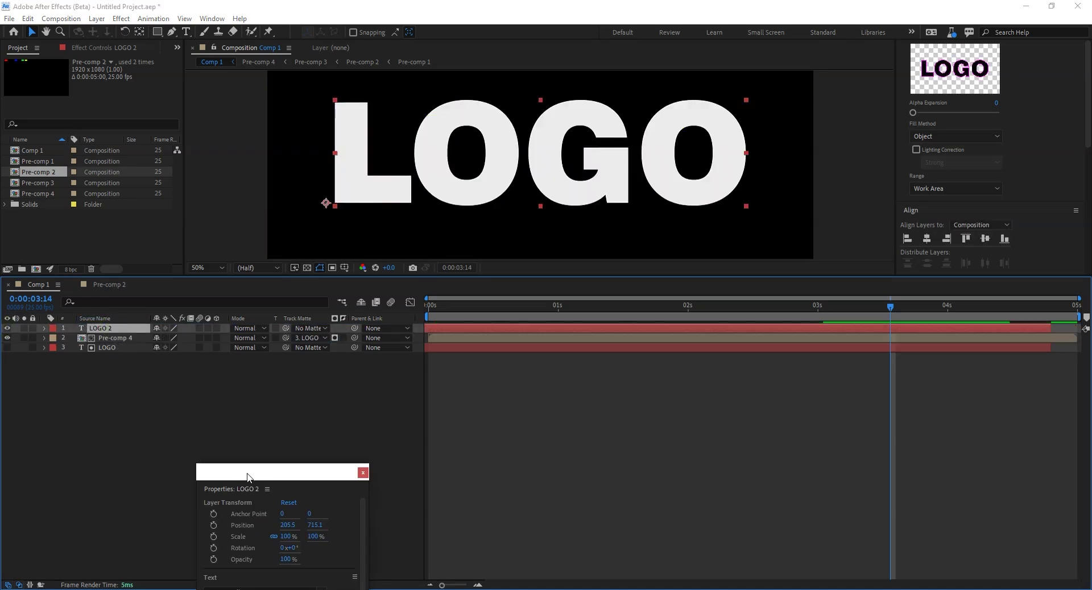
# Turn off LOGO 2's fill to leave a thin white outline, then preview.
pyautogui.moveTo(248, 472); pyautogui.dragTo(209, 352)
pyautogui.click(177, 537)
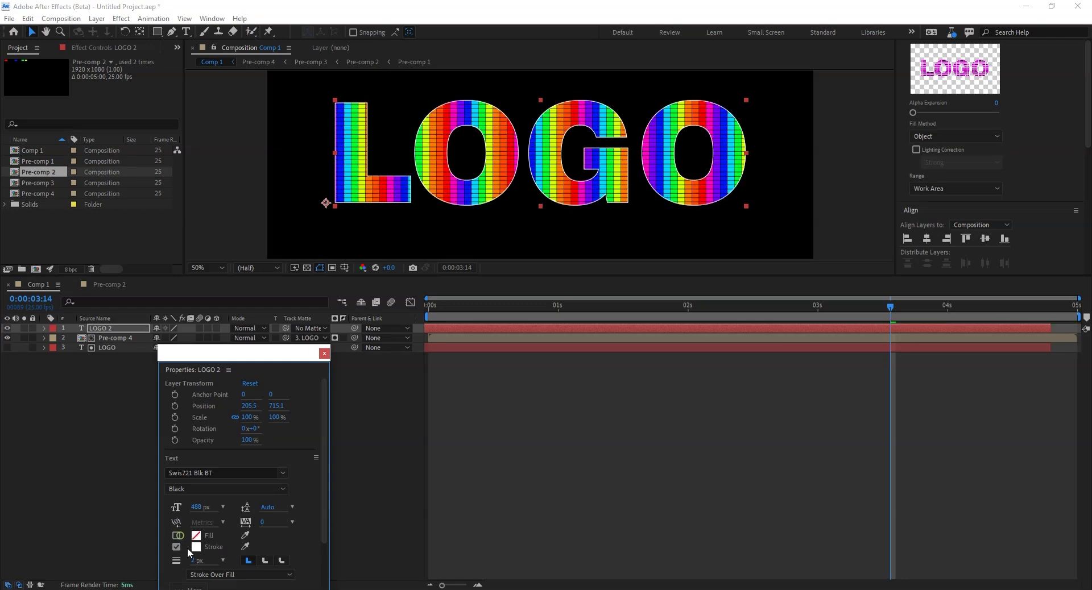
pyautogui.click(529, 396)
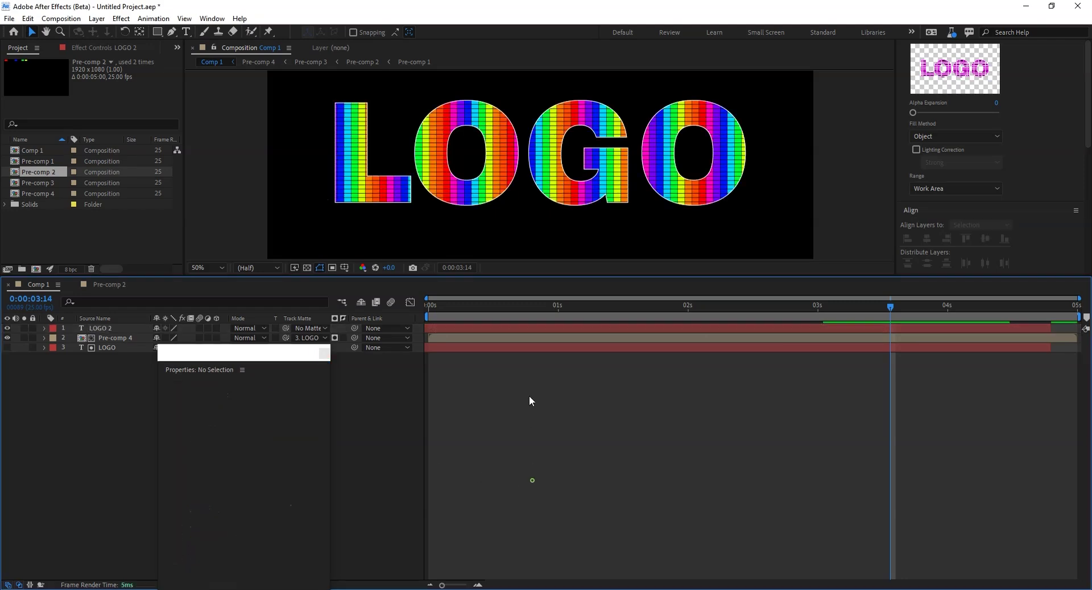
pyautogui.press('space')
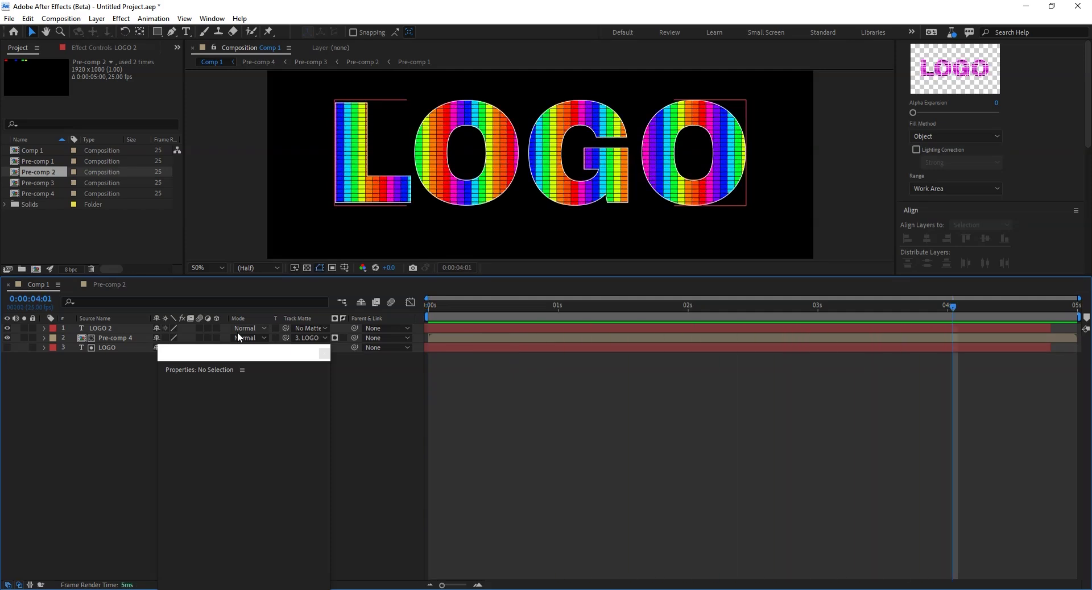
# Search Google for 'download saber for after effects'.
pyautogui.click(454, 242)
pyautogui.write('sa')
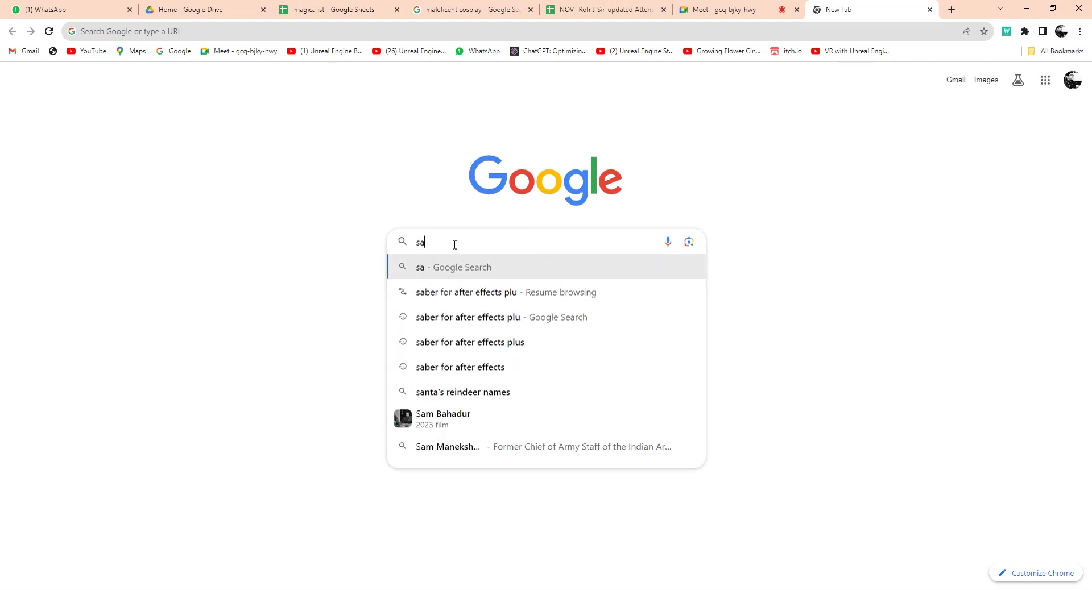
pyautogui.write('ber')
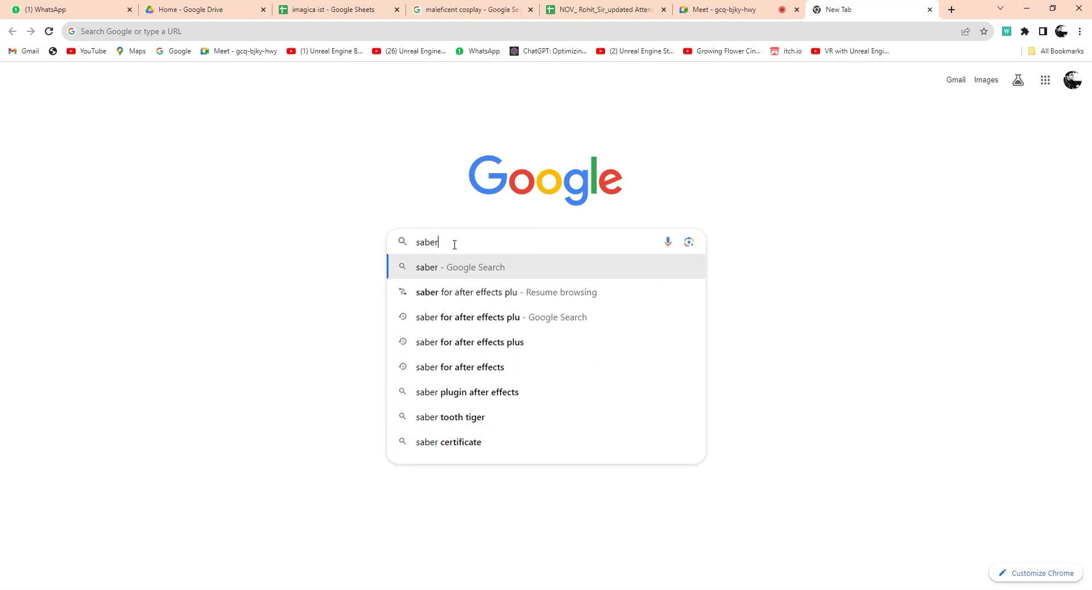
pyautogui.write('down')
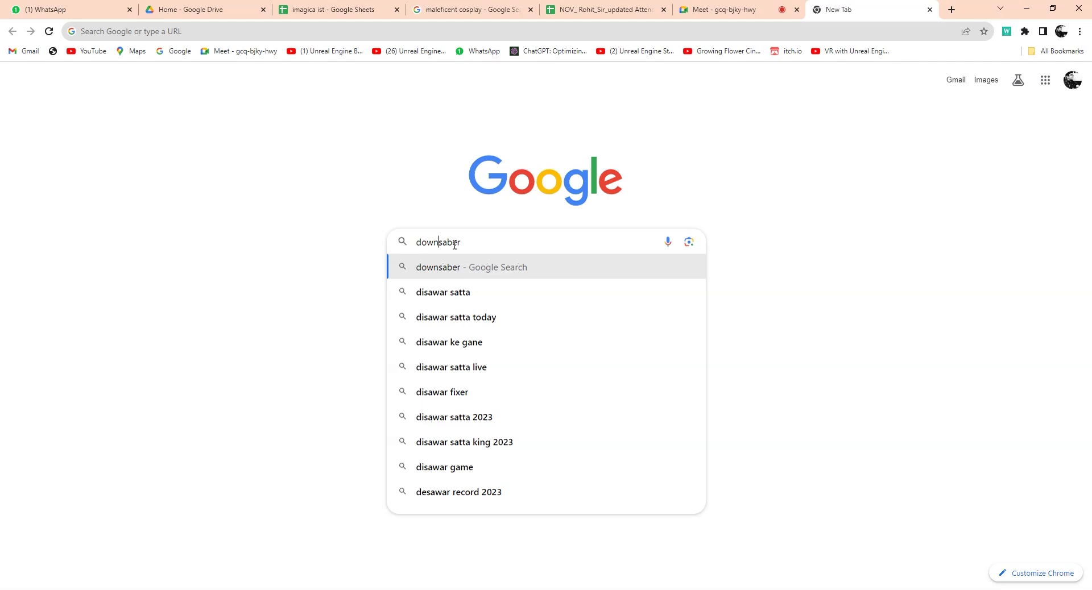
pyautogui.write('load ')
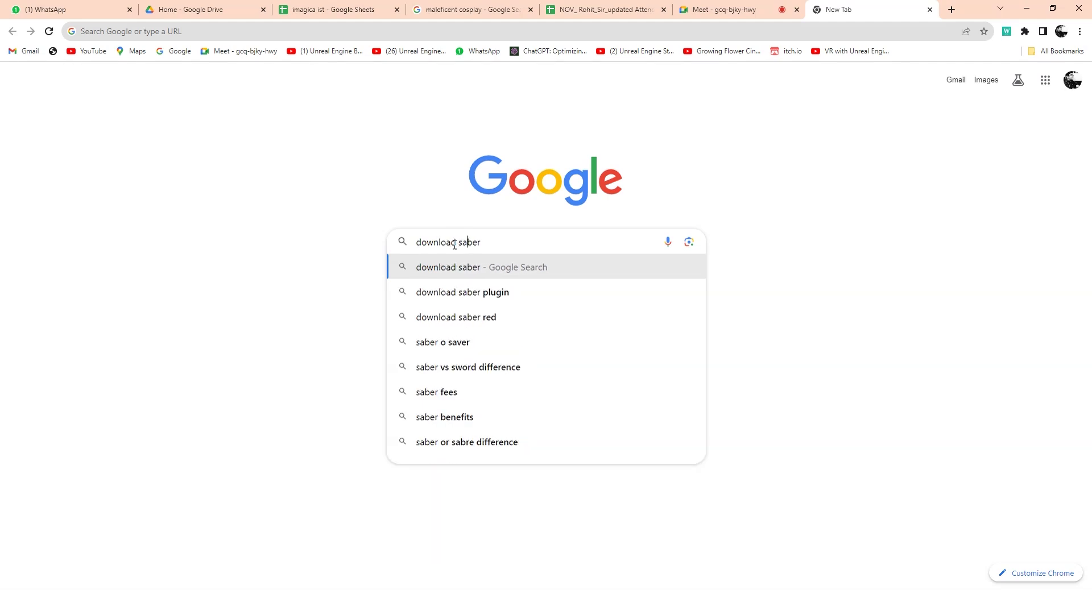
pyautogui.write('for')
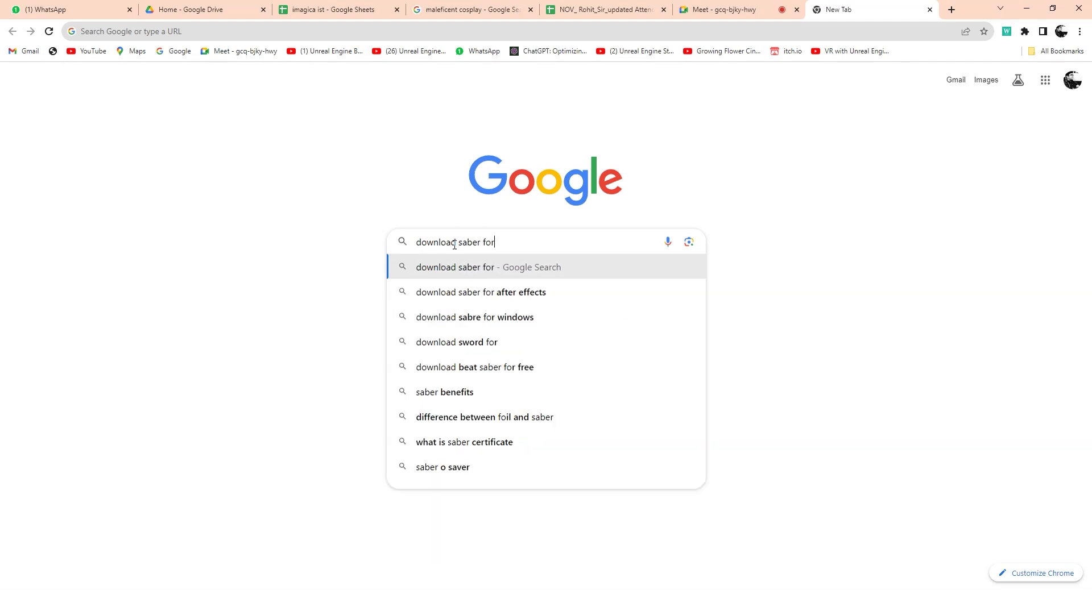
pyautogui.press('Down')
pyautogui.press('Down')
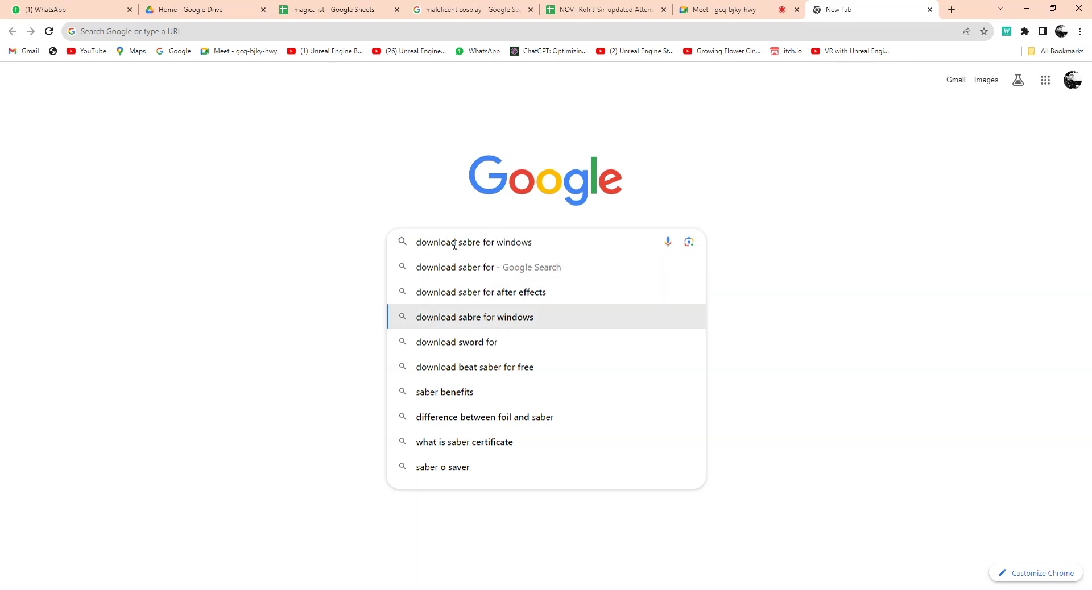
pyautogui.press('Up')
pyautogui.press('Return')
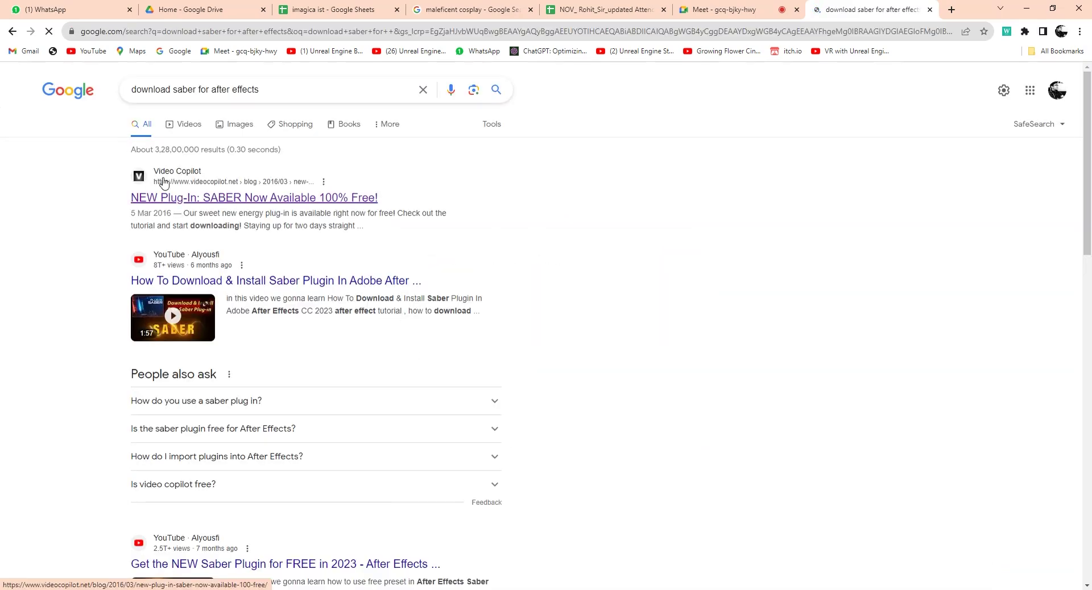
# Download the Windows Saber zip from Video Copilot's page and show it in Downloads.
pyautogui.click(169, 174)
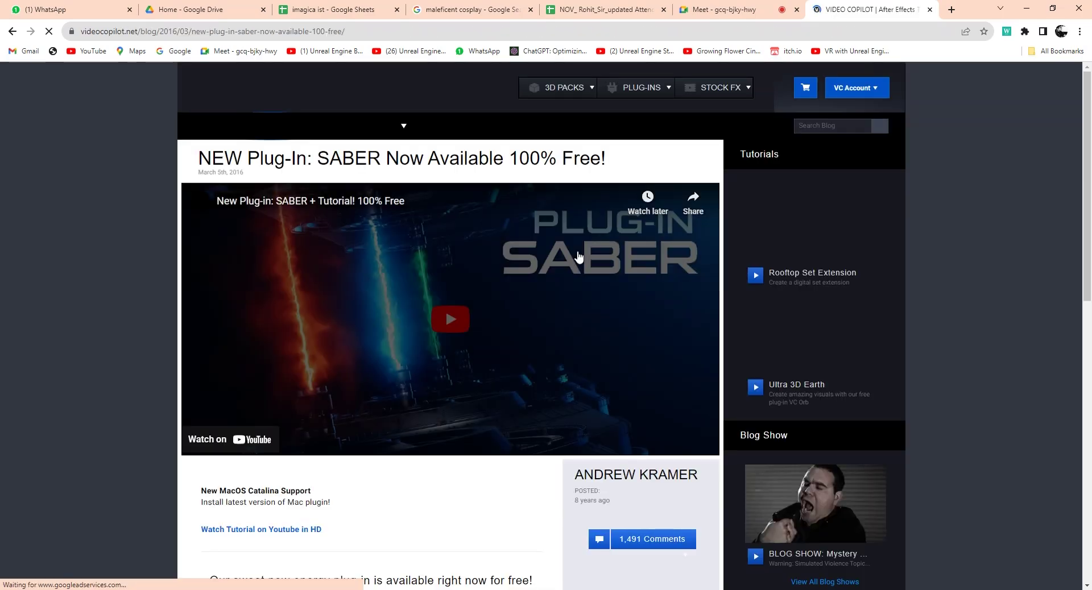
pyautogui.scroll(-5, 595, 398)
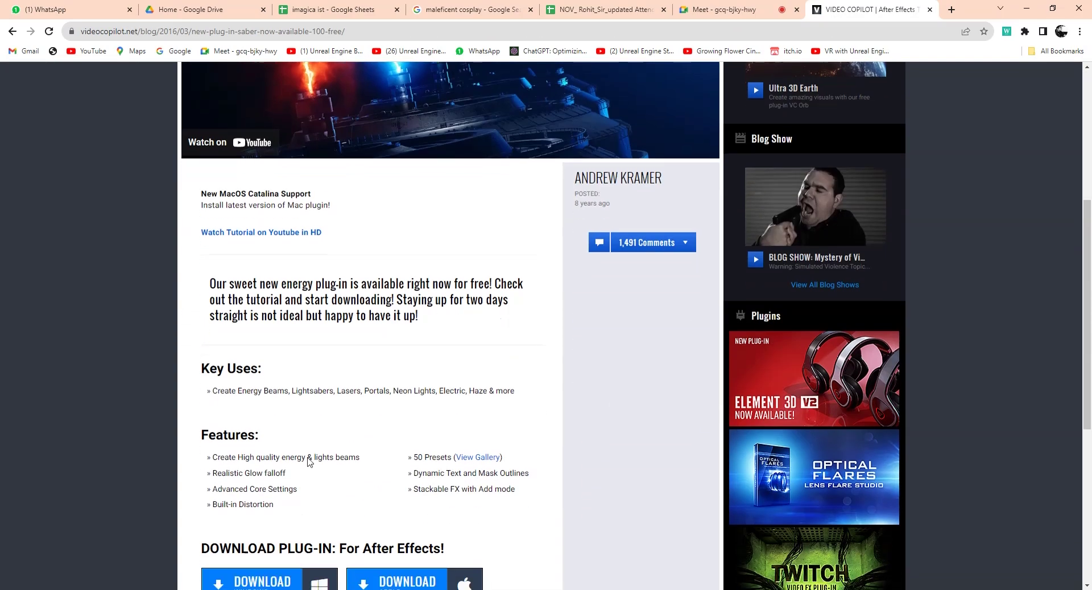
pyautogui.scroll(-6, 319, 387)
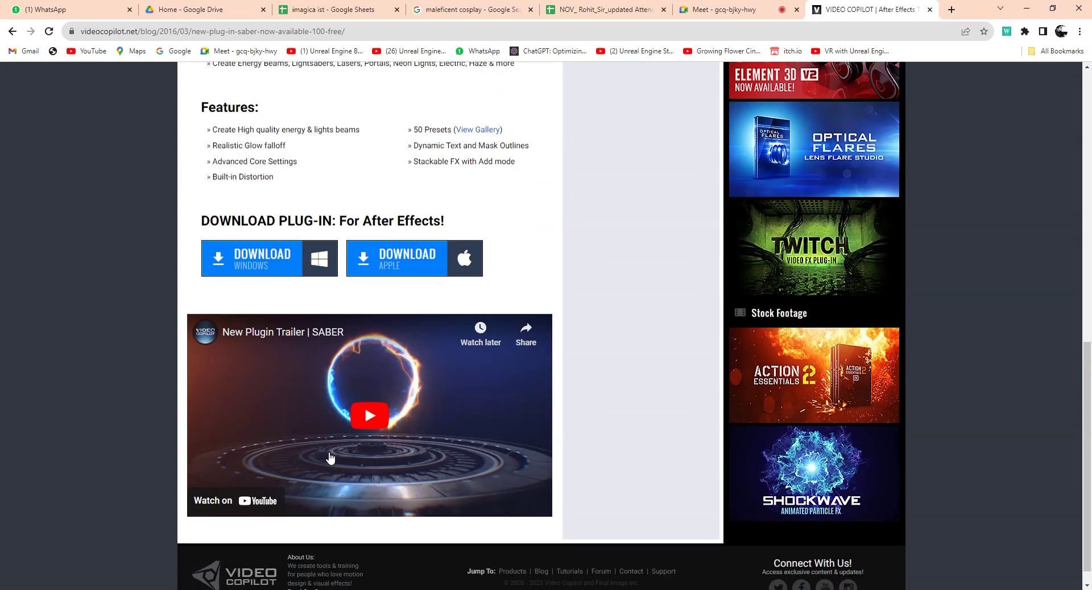
pyautogui.click(255, 266)
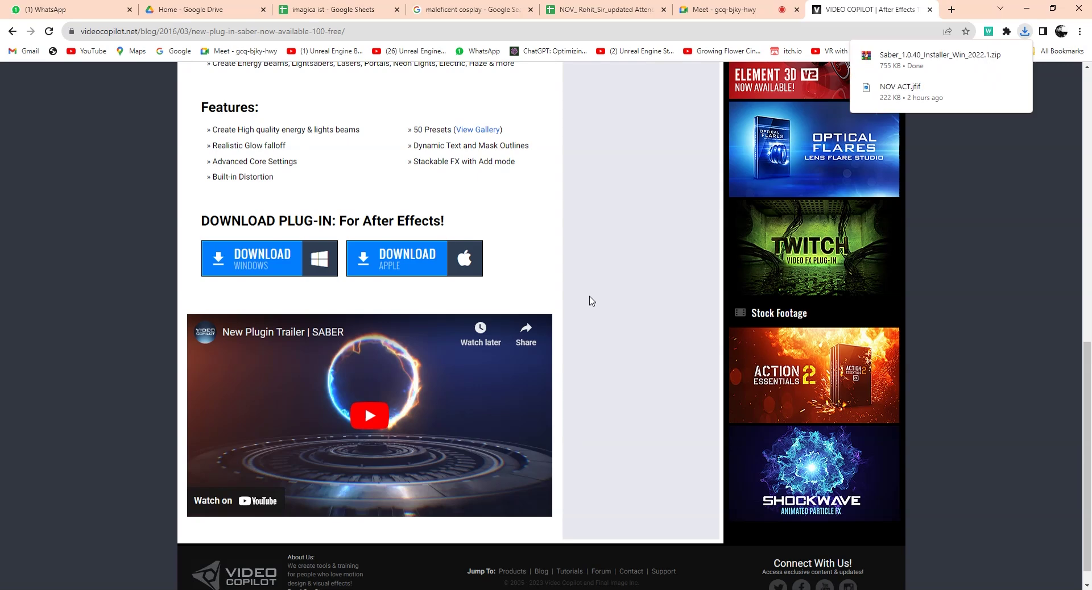
pyautogui.click(1016, 55)
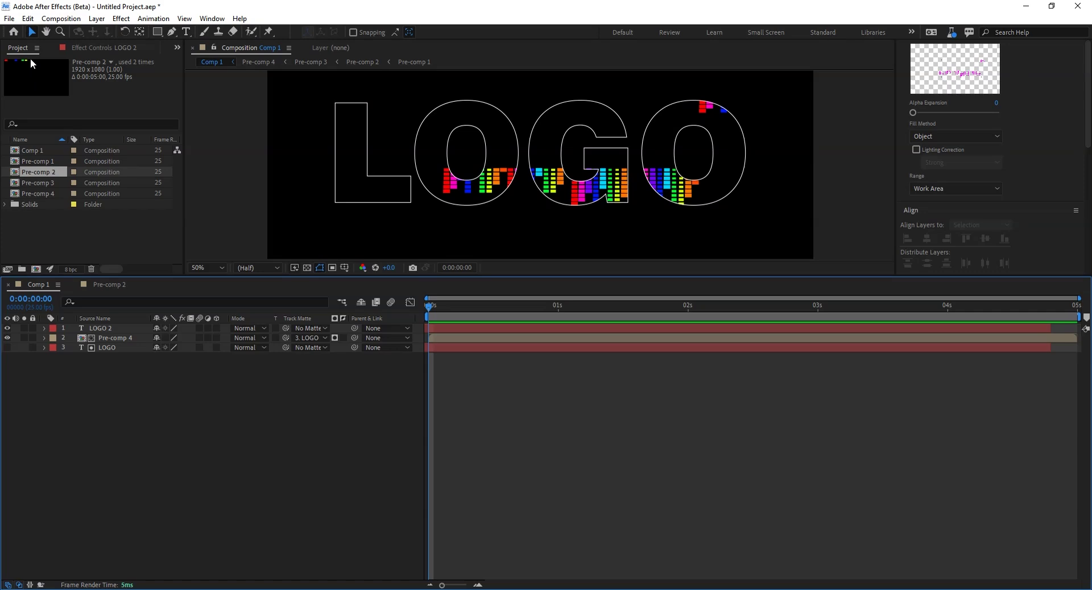
# Save the project to the Desktop as project.aep, then close After Effects (Beta).
pyautogui.click(10, 18)
pyautogui.moveTo(32, 135)
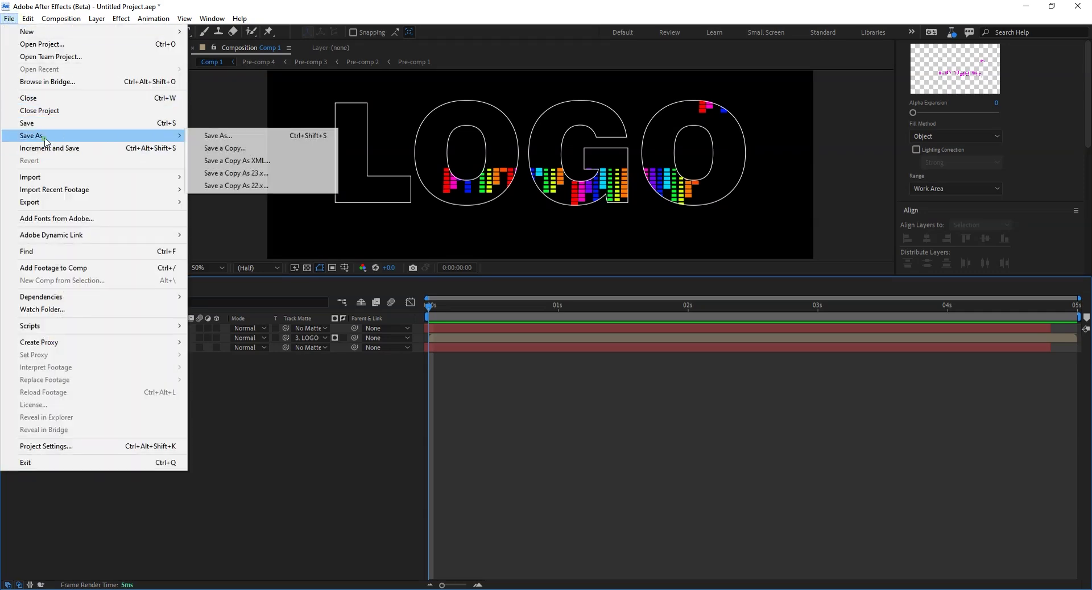
pyautogui.click(215, 136)
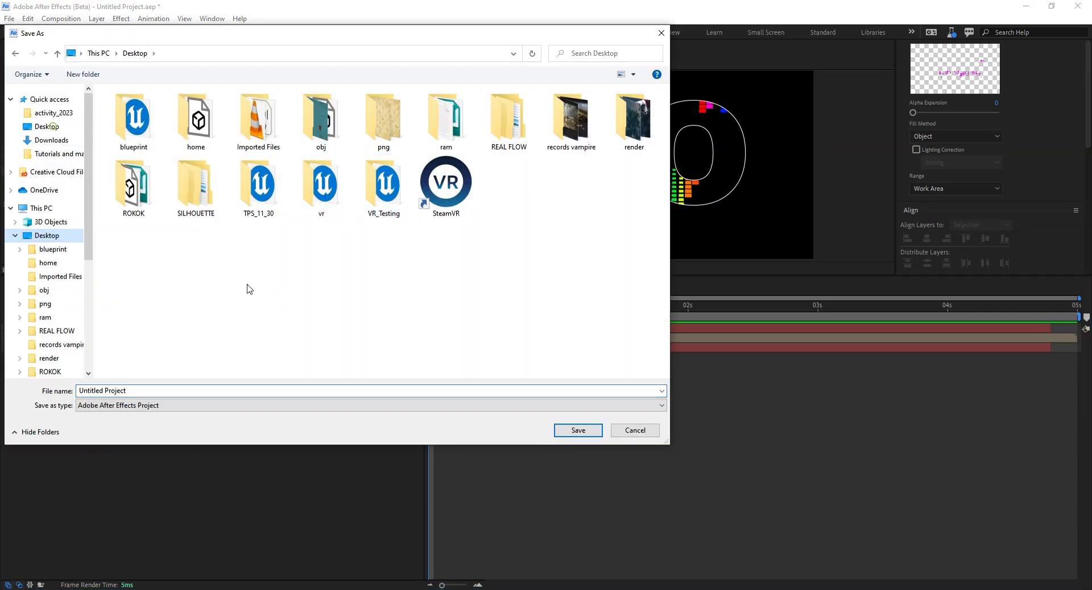
pyautogui.click(119, 392)
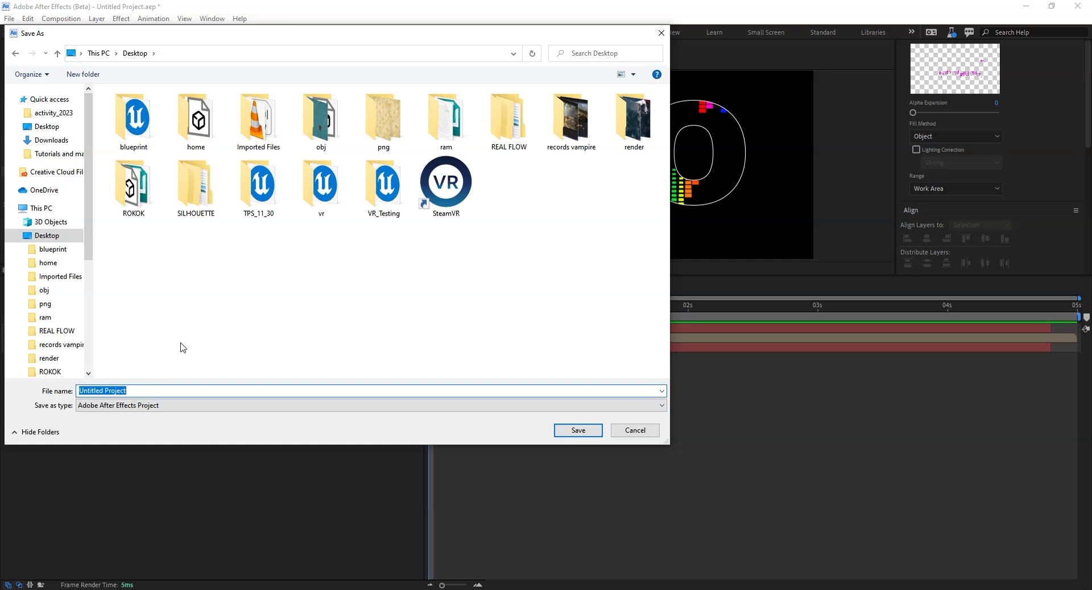
pyautogui.write('proj')
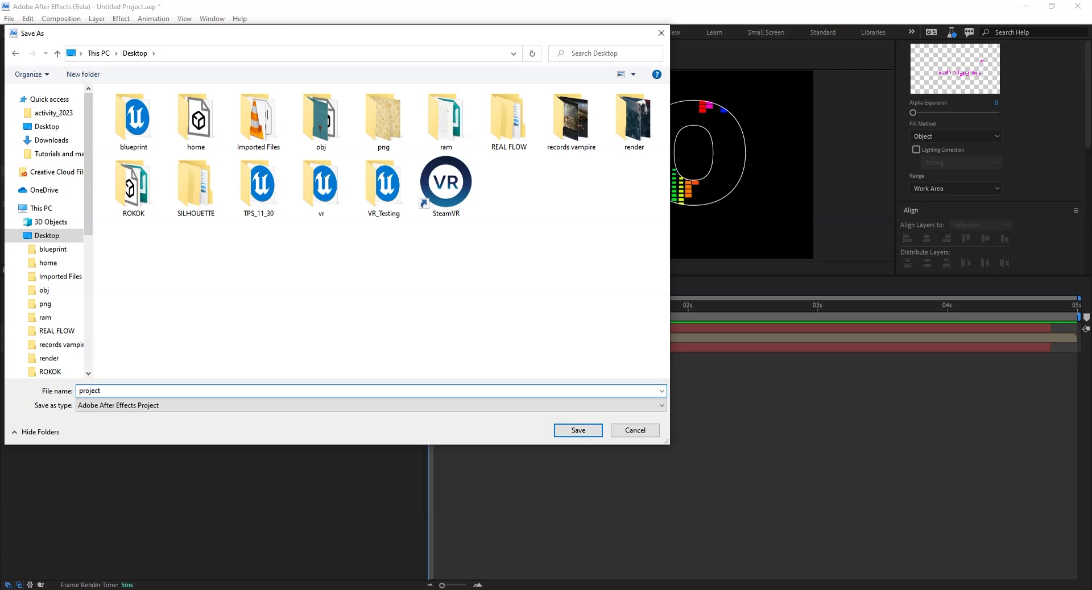
pyautogui.press('Return')
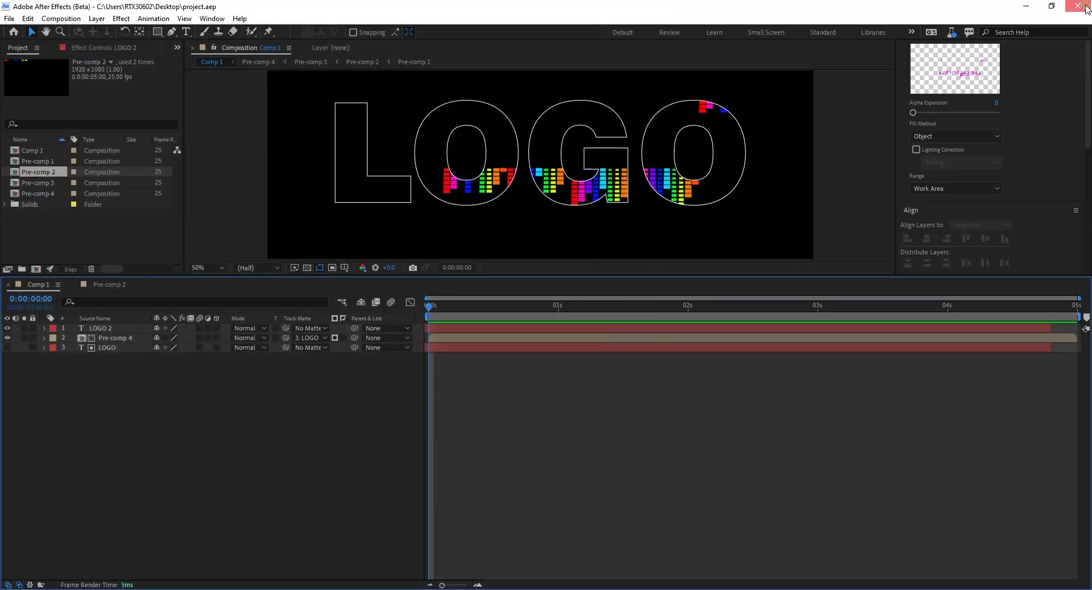
pyautogui.click(1086, 8)
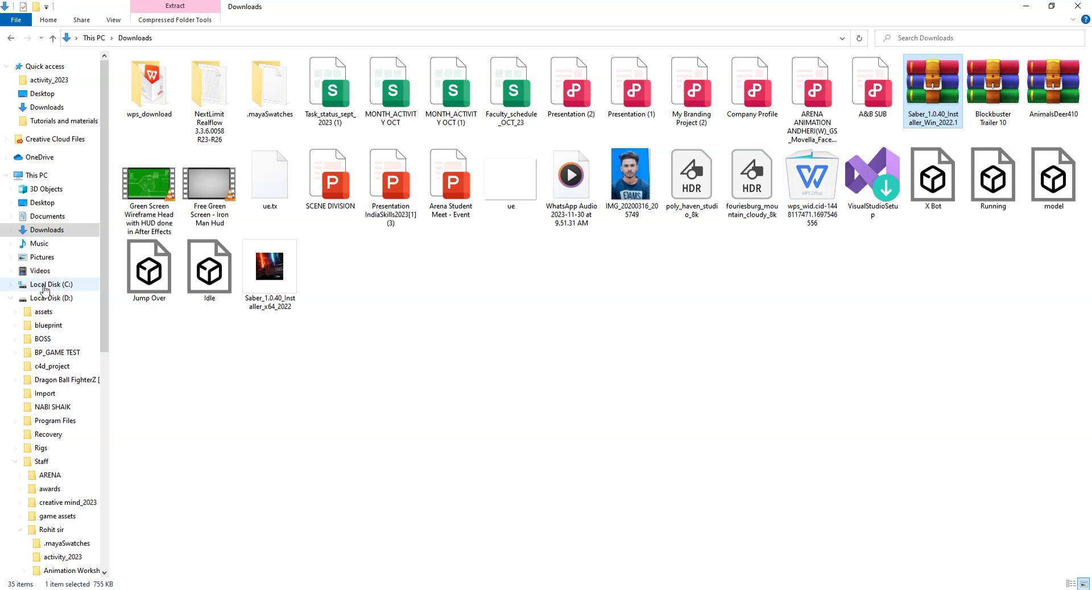
# Run the Saber x64 installer as administrator, accept the licence, and install for After Effects 2024.
pyautogui.rightClick(269, 272)
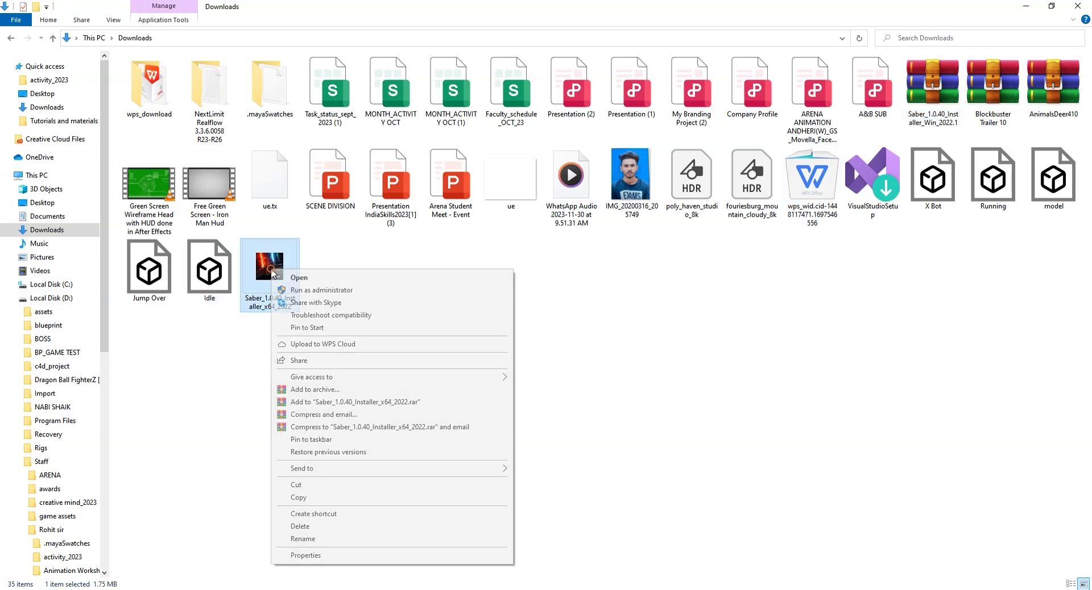
pyautogui.click(317, 290)
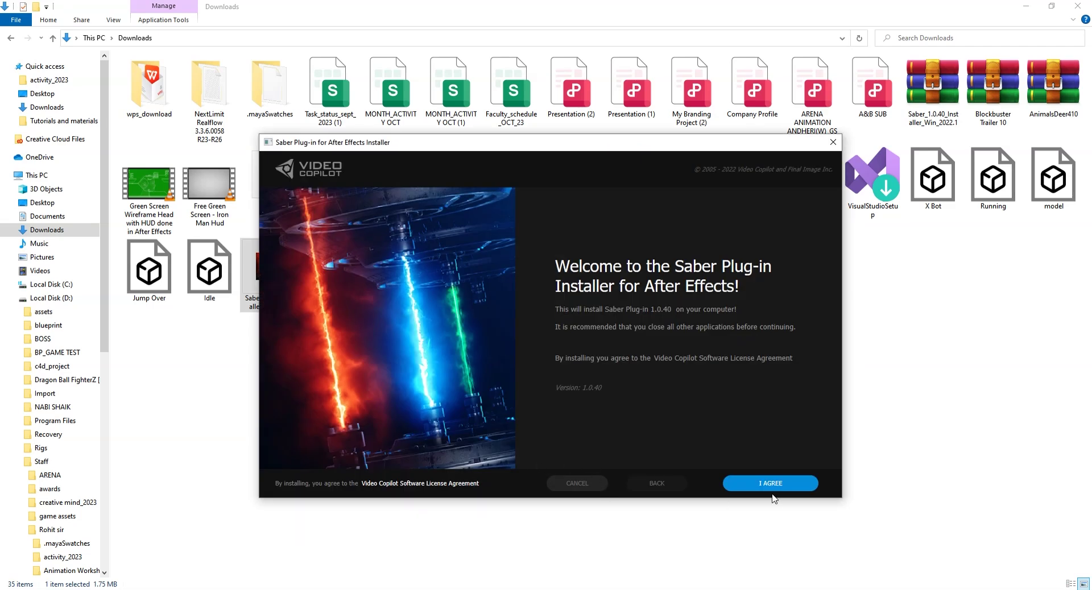
pyautogui.click(742, 483)
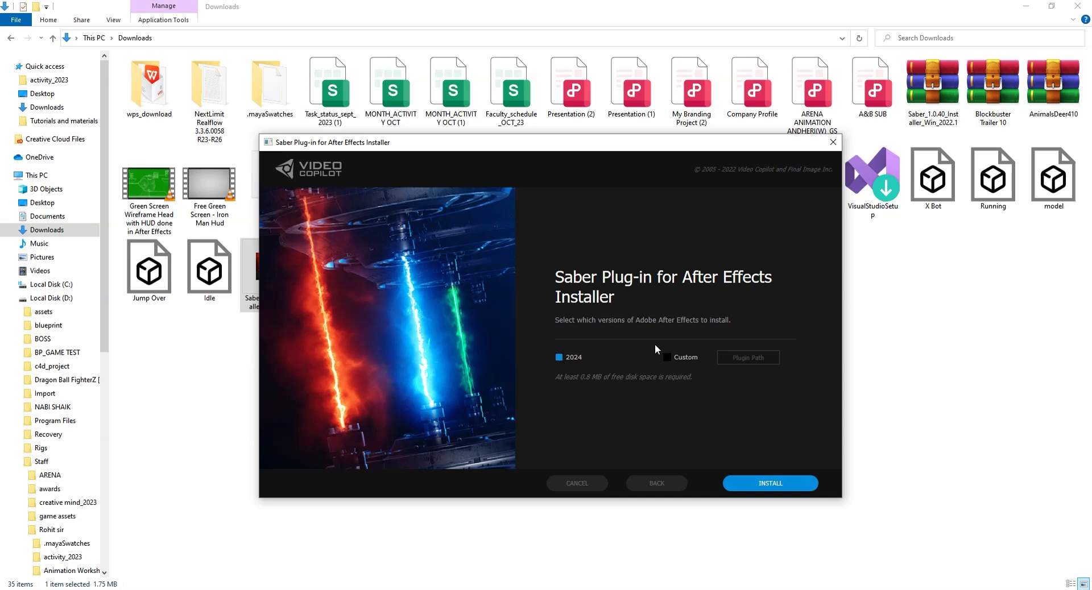
pyautogui.click(764, 483)
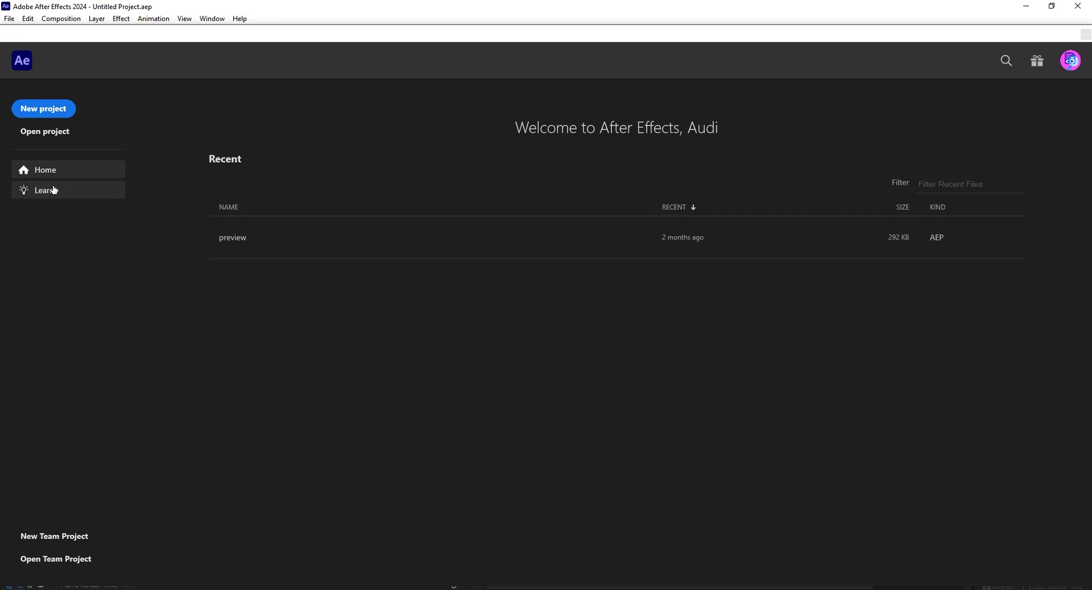
# Open project.aep from the Desktop and play then stop a preview of the LOGO animation.
pyautogui.click(38, 131)
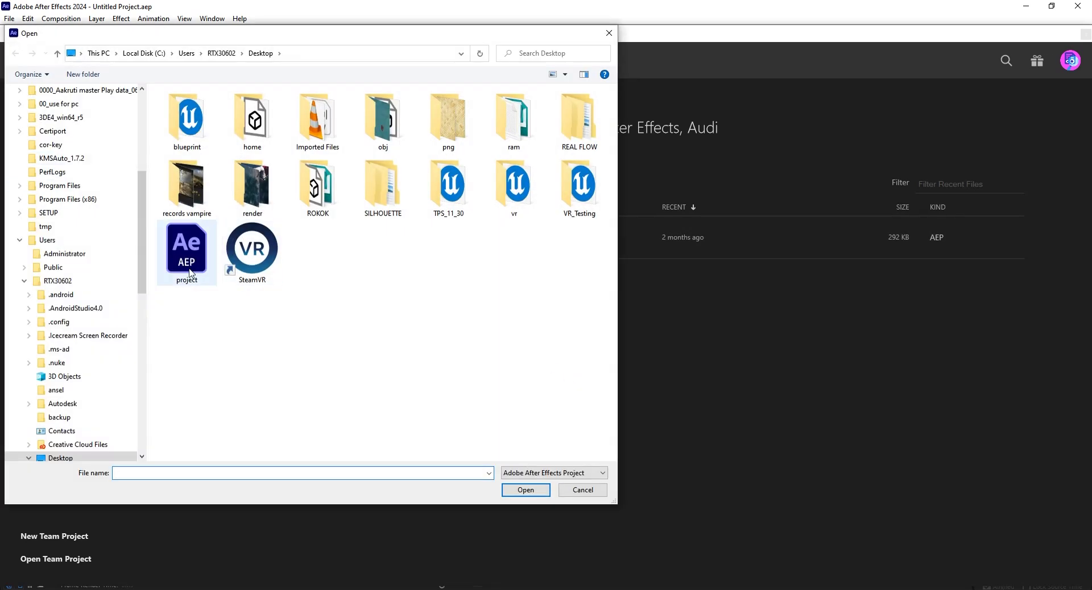
pyautogui.doubleClick(187, 250)
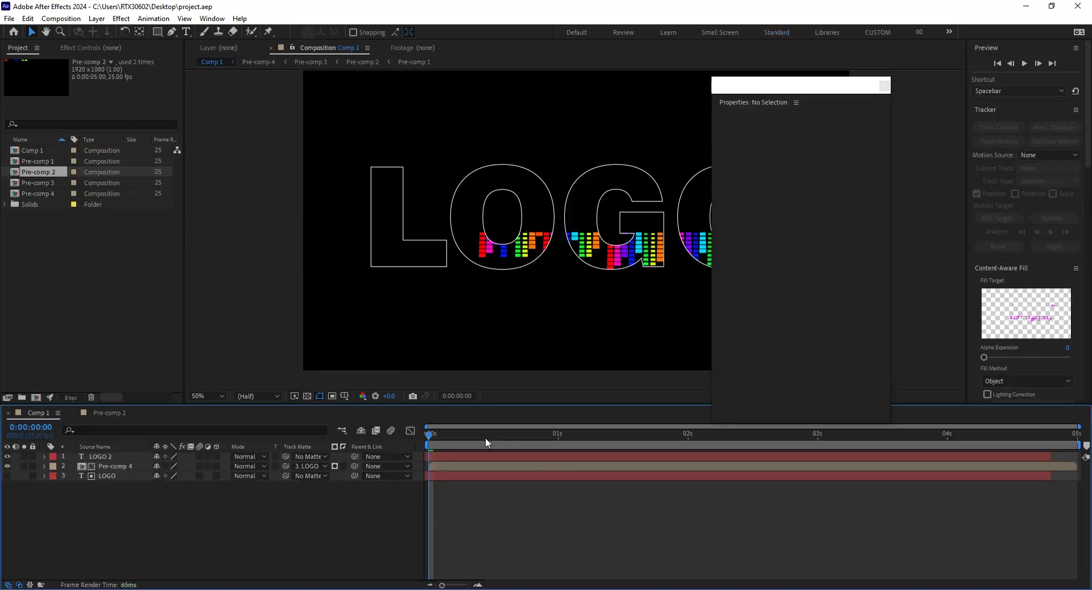
pyautogui.press('space')
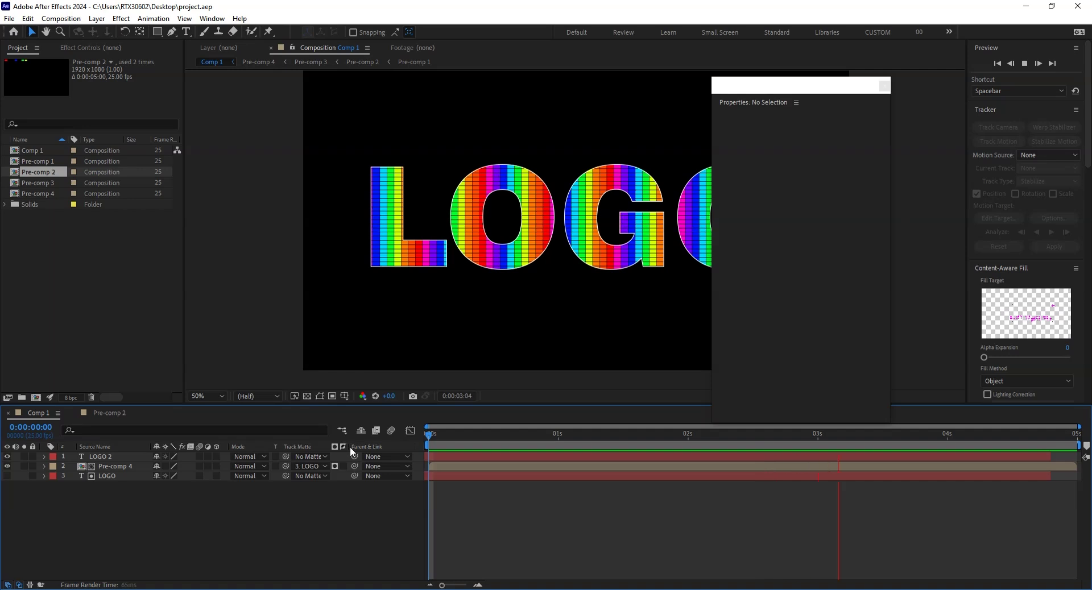
pyautogui.press('space')
pyautogui.rightClick(140, 521)
pyautogui.moveTo(214, 386)
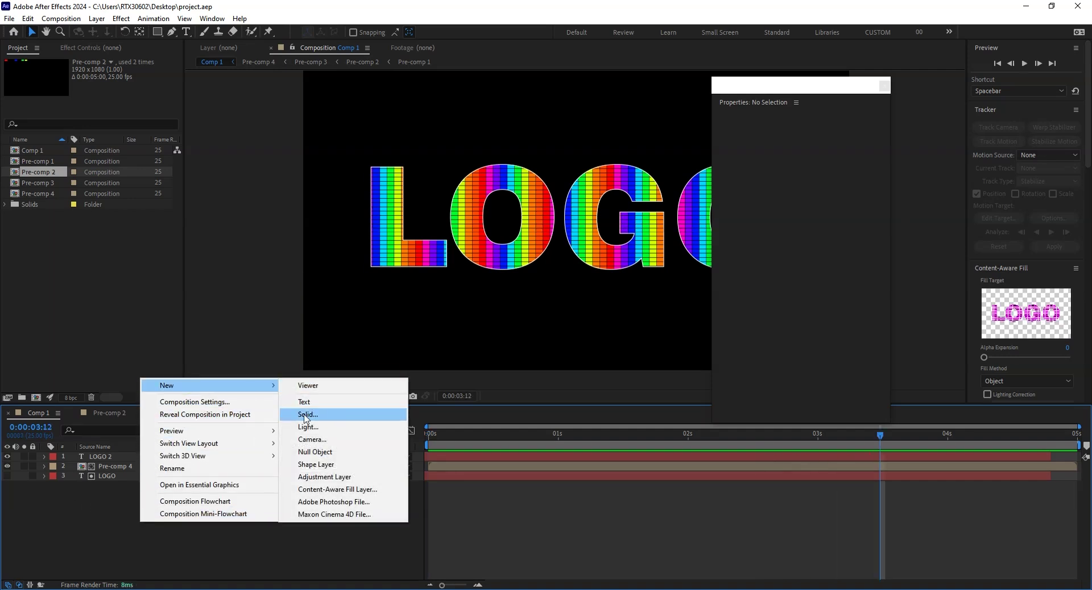
# Create Black Solid 1 with default full-frame settings and go to the Effect menu for Saber.
pyautogui.click(306, 420)
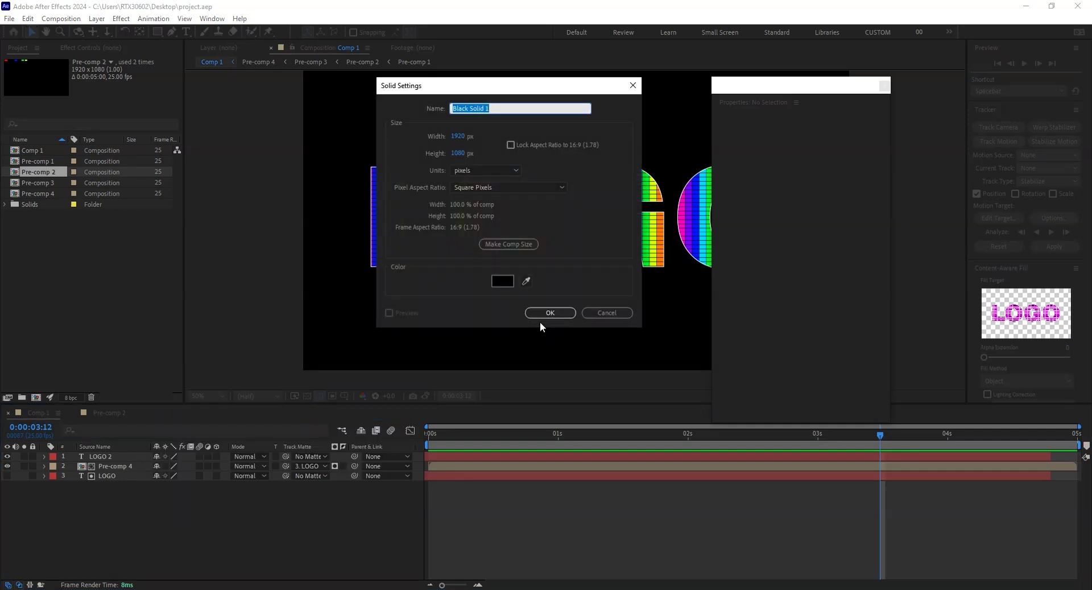
pyautogui.click(541, 313)
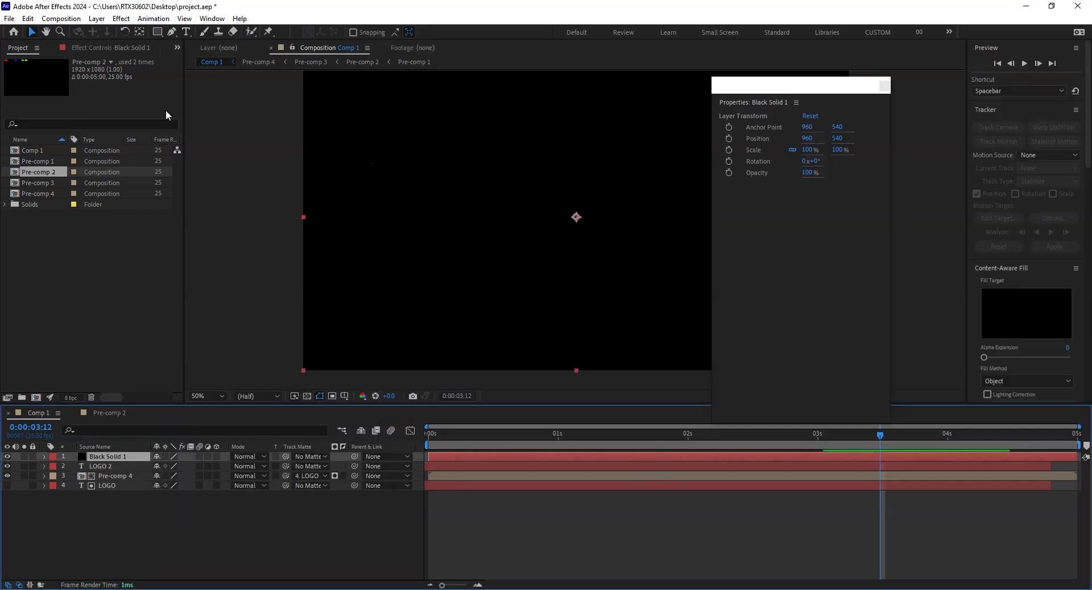
pyautogui.click(121, 18)
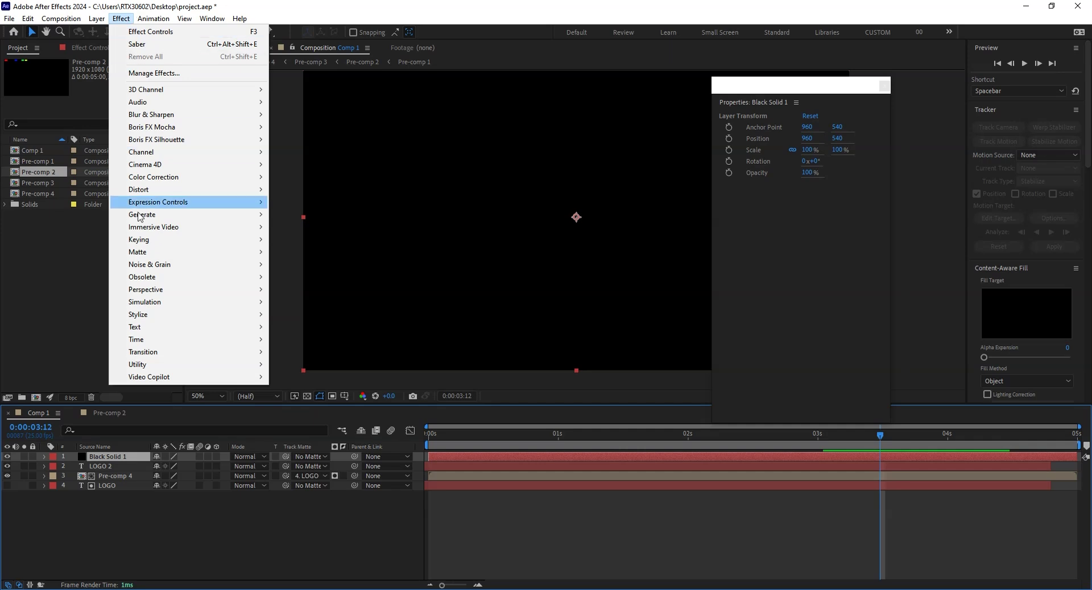
pyautogui.moveTo(149, 377)
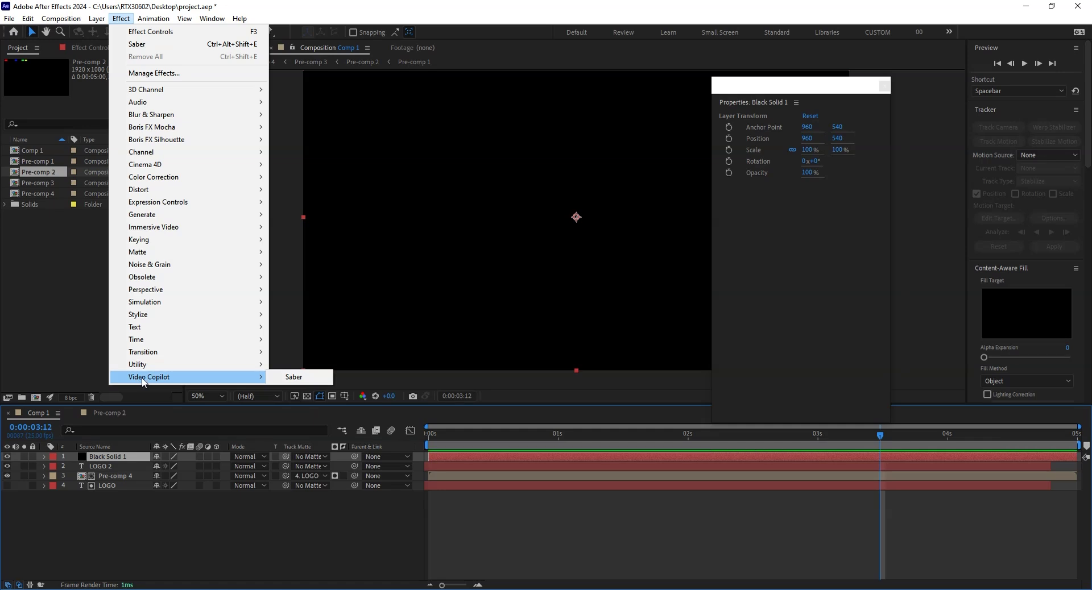
# Apply Saber to Black Solid 1, try the Fire, Neon, Haze and Electric presets, then settle on Default.
pyautogui.click(296, 377)
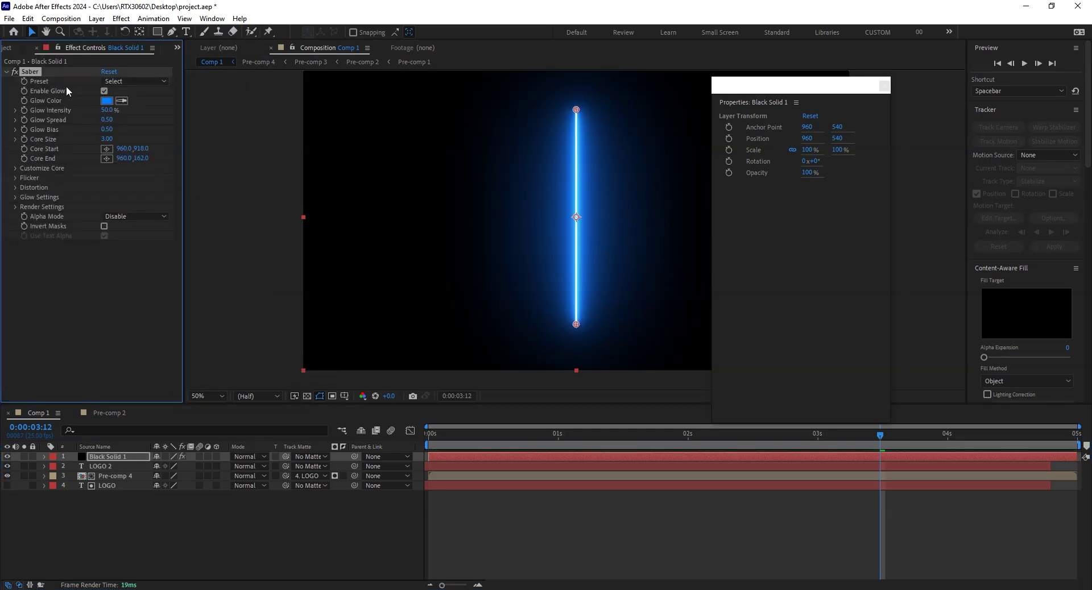
pyautogui.click(131, 82)
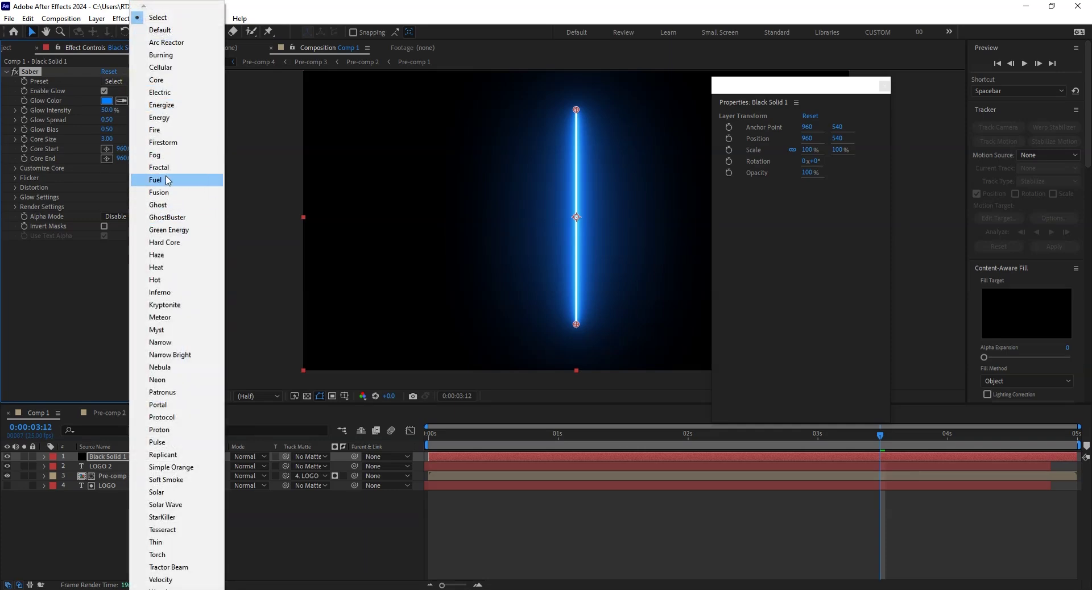
pyautogui.click(160, 131)
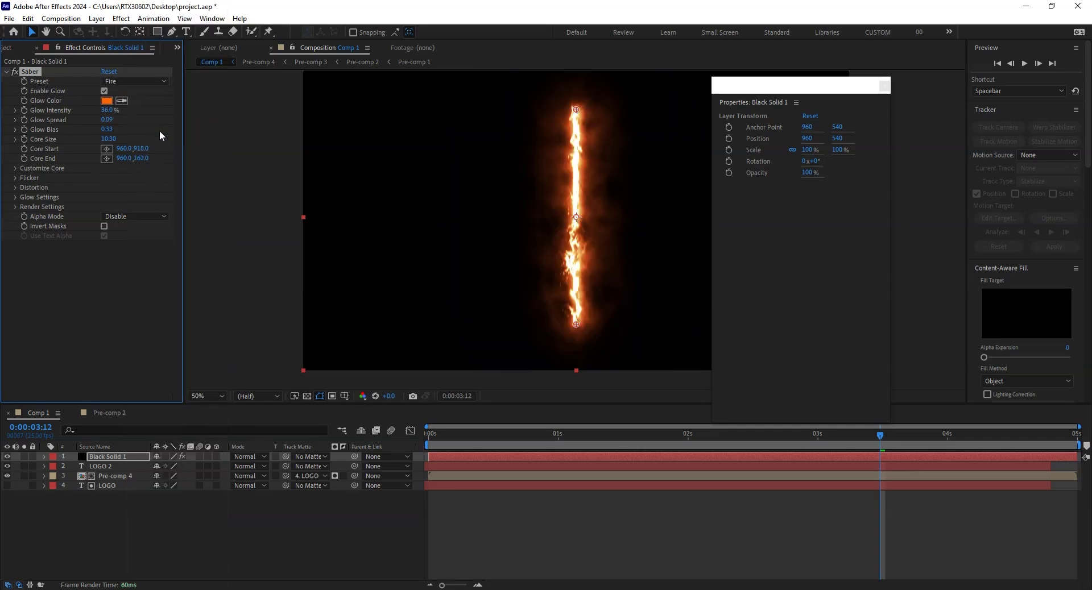
pyautogui.click(122, 81)
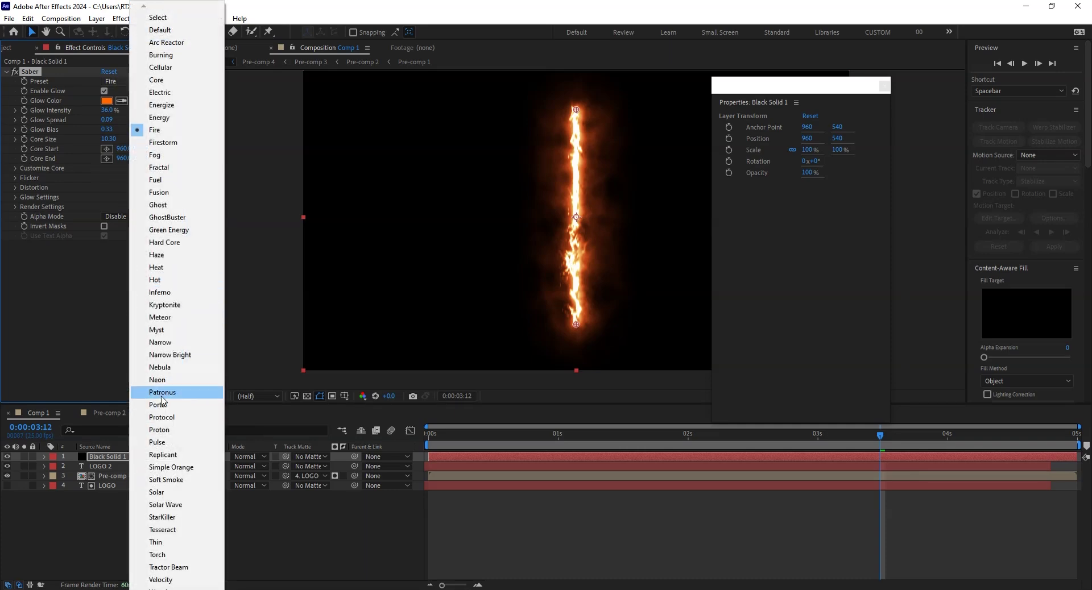
pyautogui.click(164, 379)
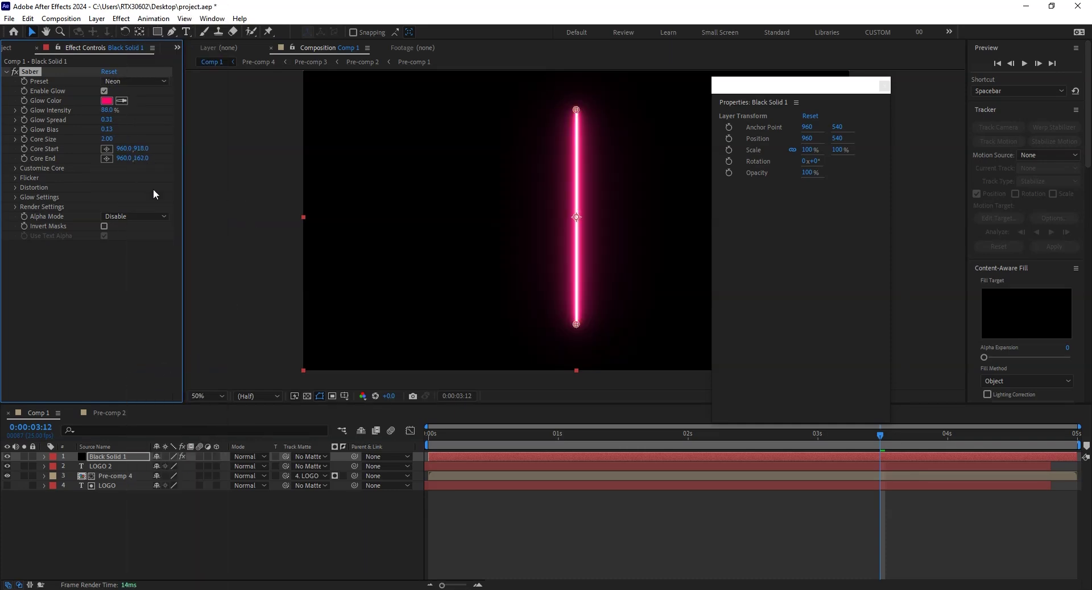
pyautogui.click(121, 82)
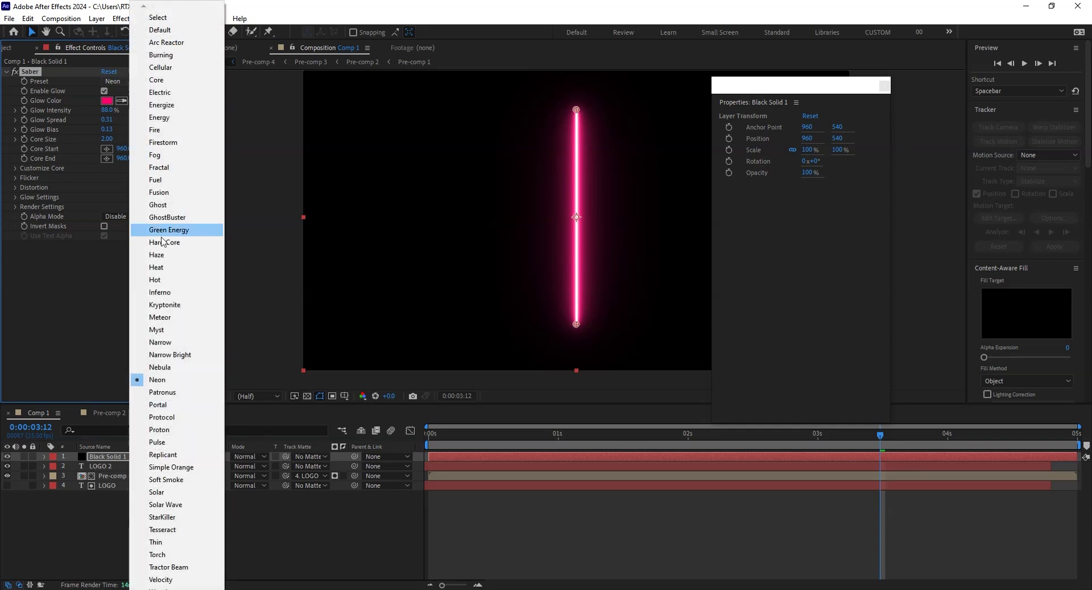
pyautogui.click(166, 256)
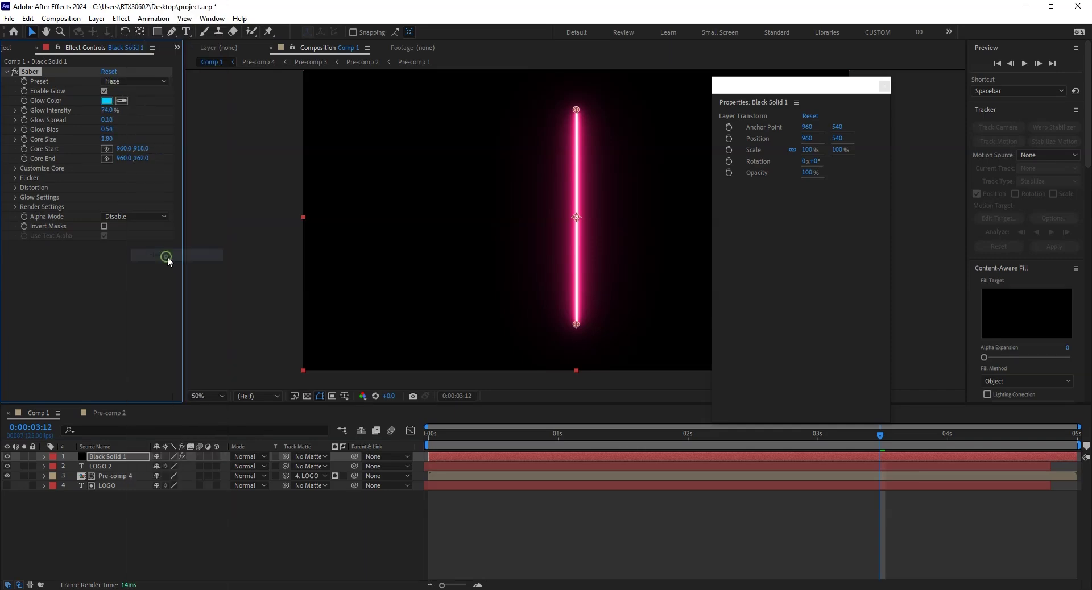
pyautogui.click(142, 81)
pyautogui.click(165, 90)
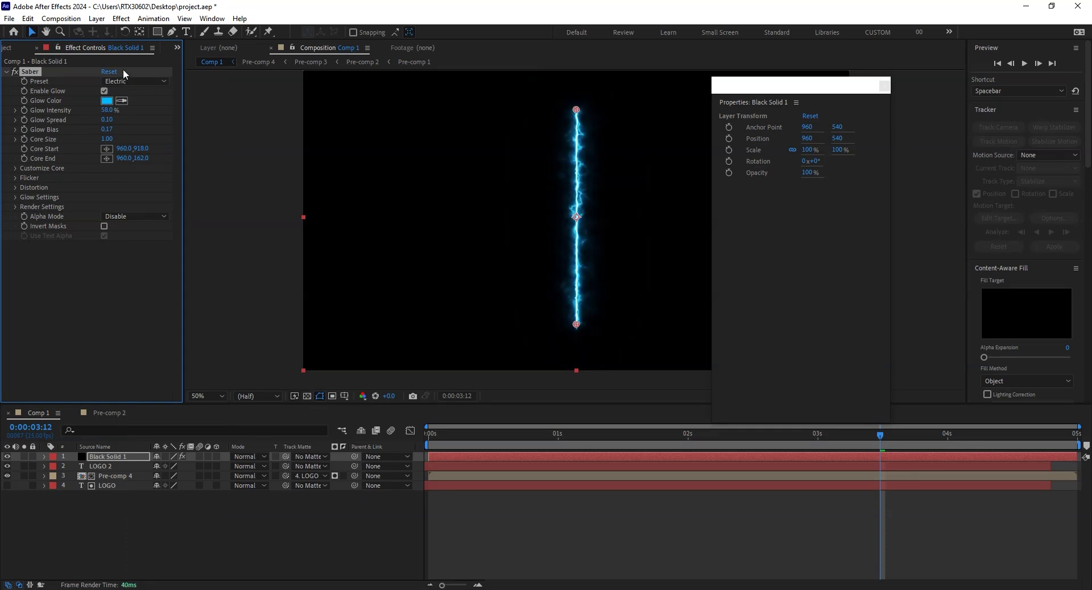
pyautogui.click(125, 80)
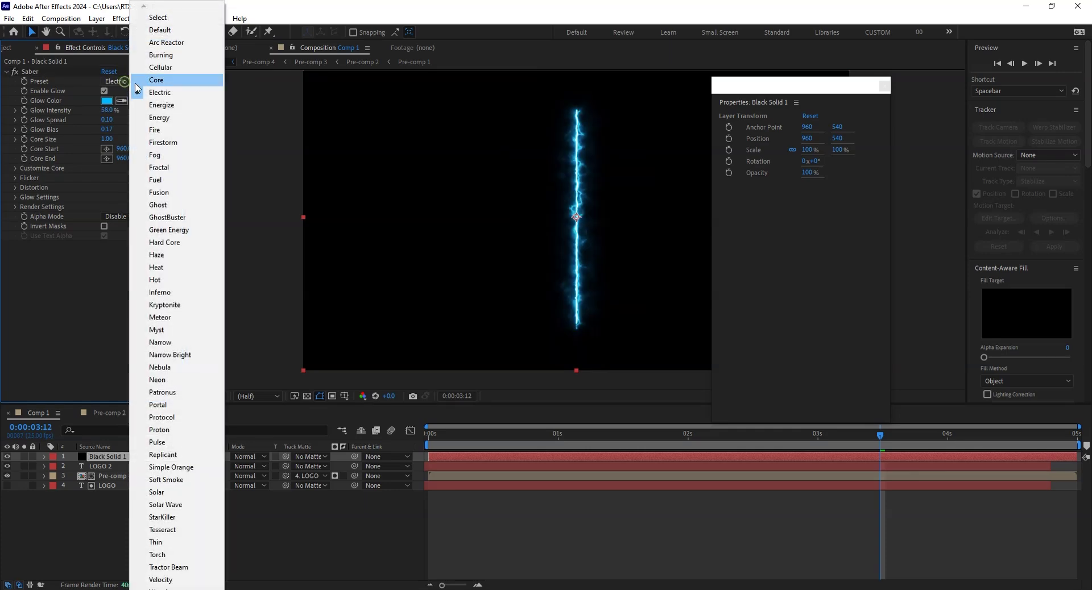
pyautogui.click(160, 29)
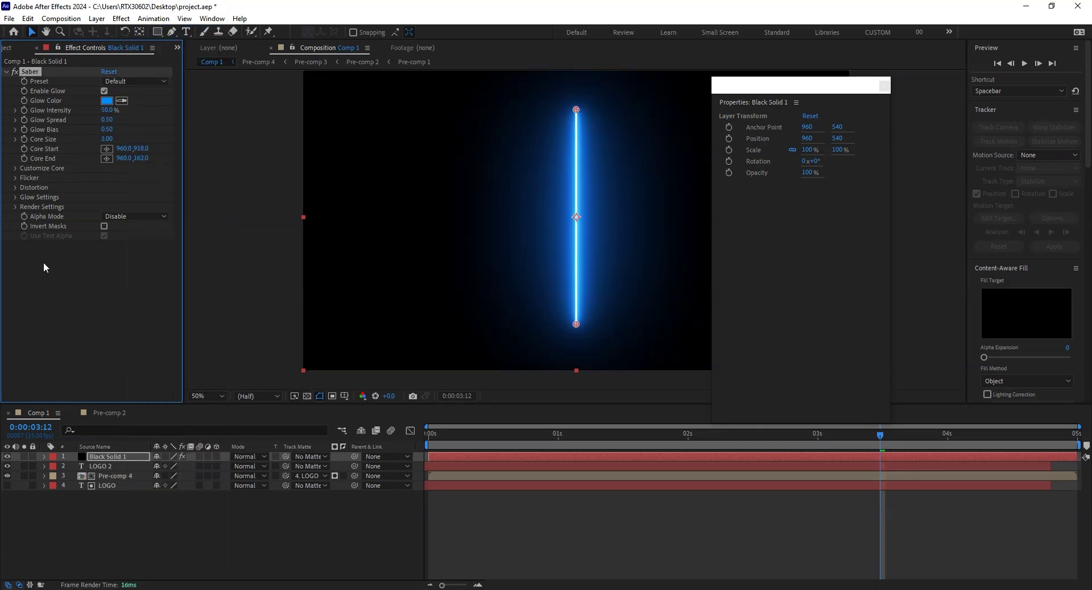
# Set the Saber Customize Core type to Text Layer, tracing layer 2. LOGO 2.
pyautogui.click(16, 170)
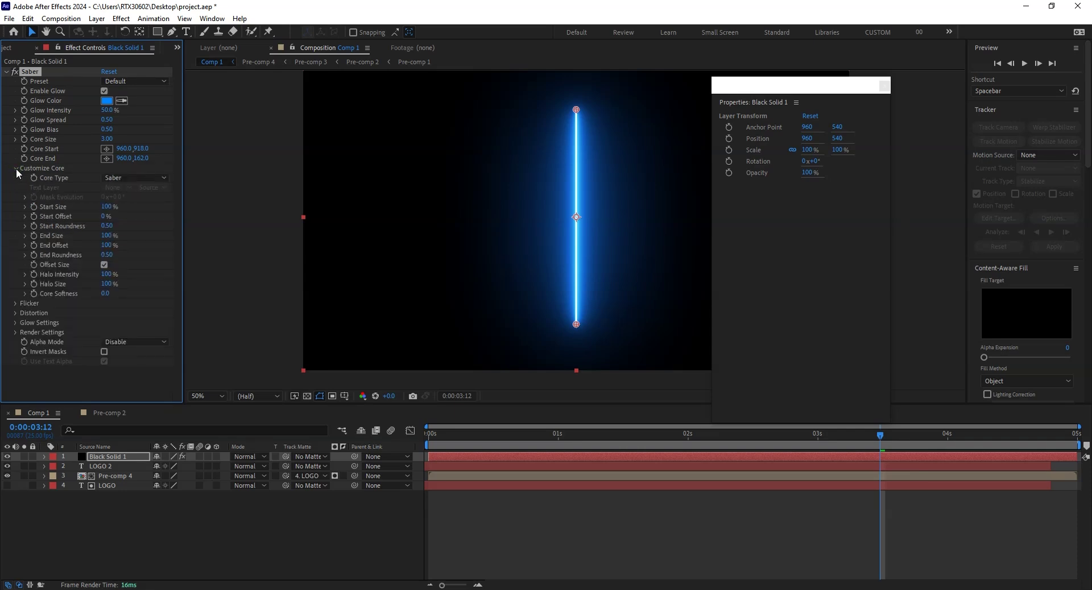
pyautogui.click(131, 179)
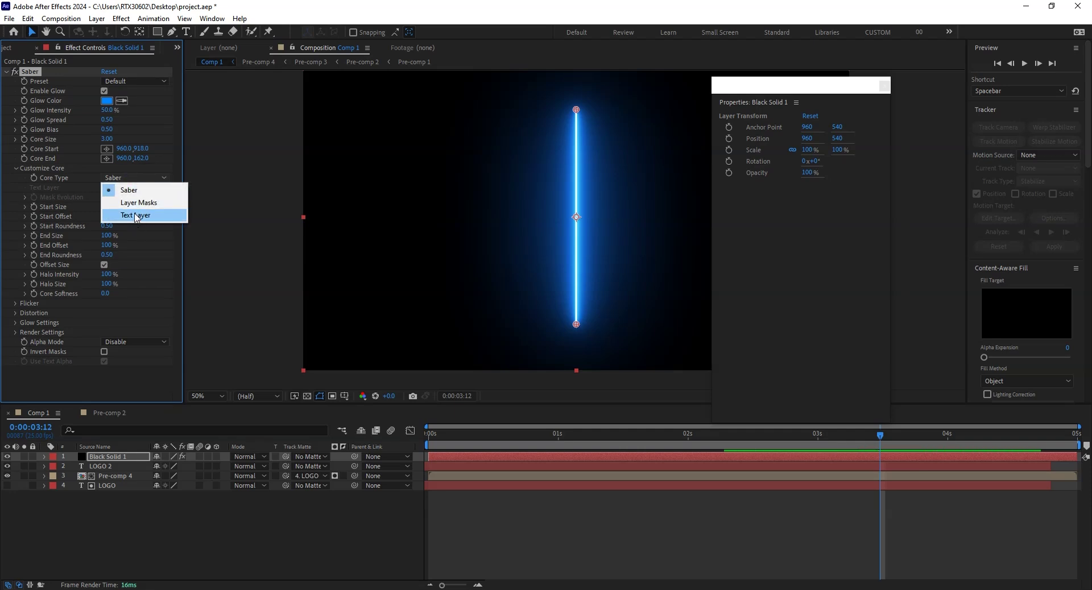
pyautogui.click(135, 216)
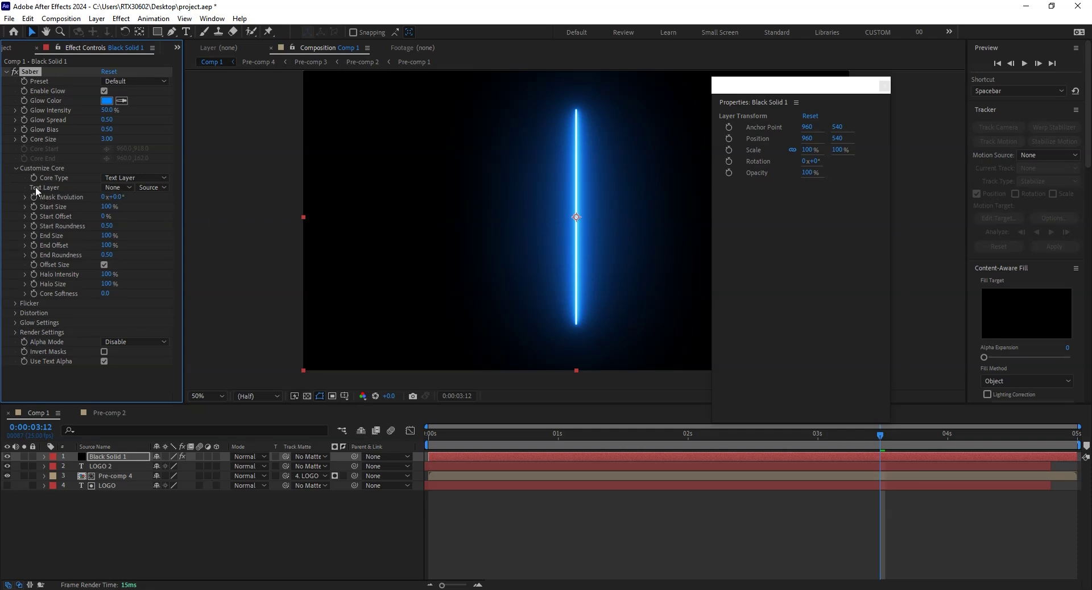
pyautogui.click(126, 187)
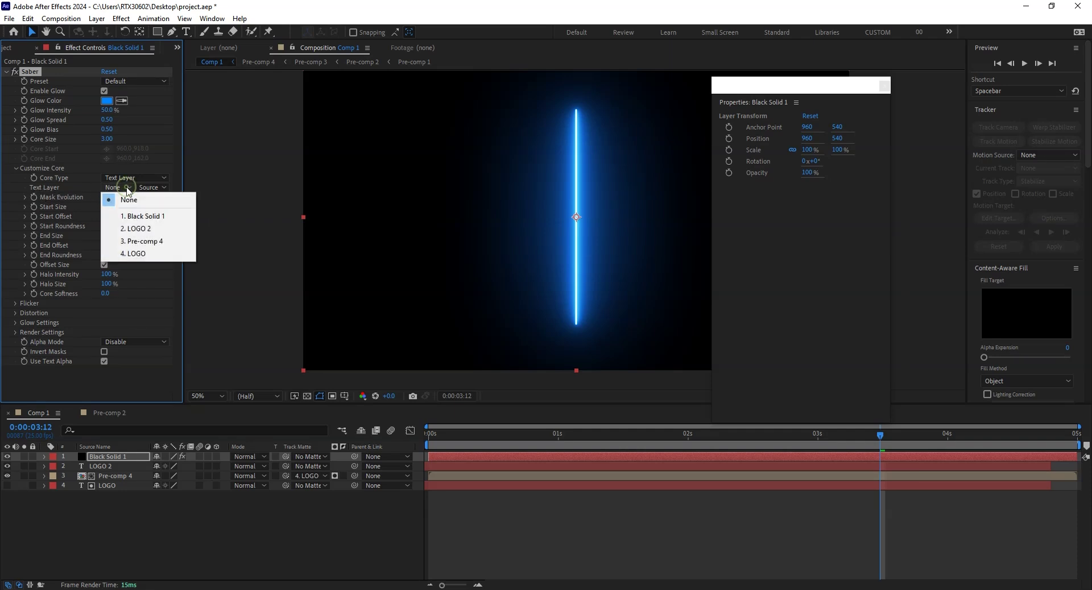
pyautogui.click(149, 231)
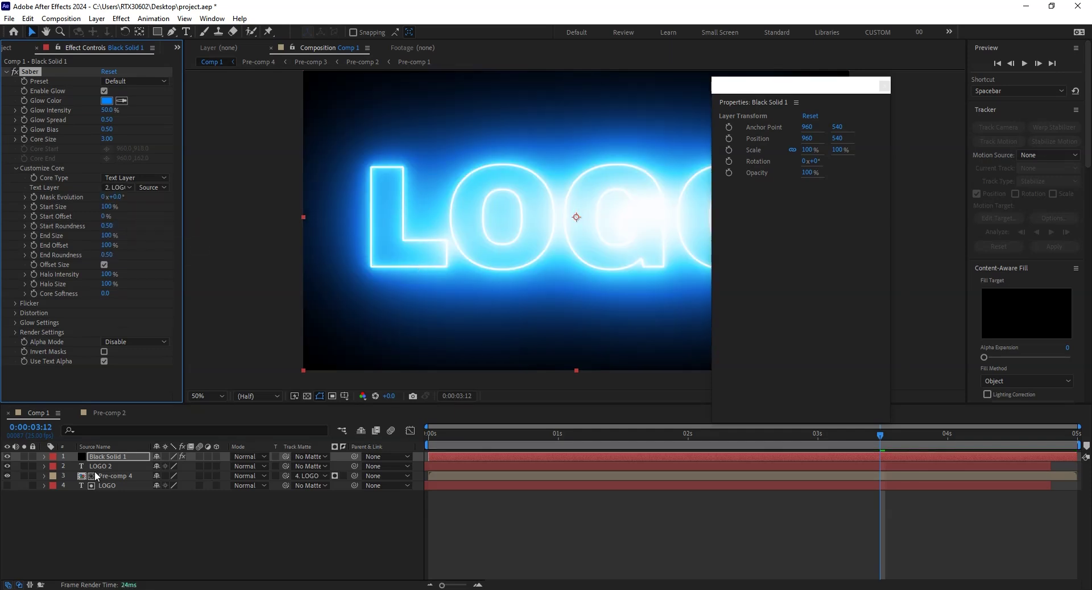
# Set Black Solid 1's blending mode to Add.
pyautogui.click(250, 456)
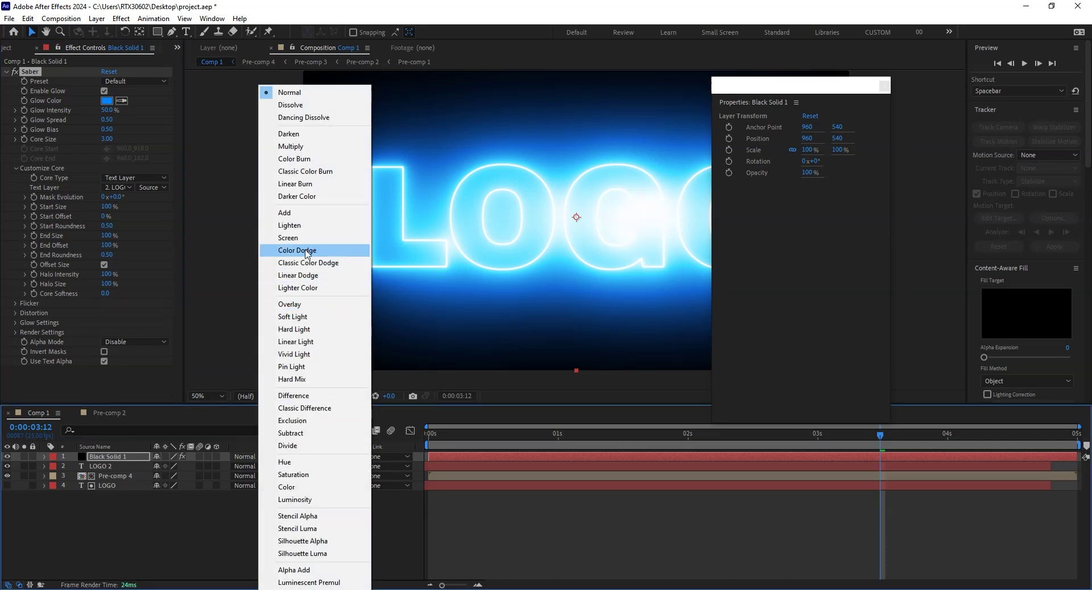
pyautogui.click(287, 212)
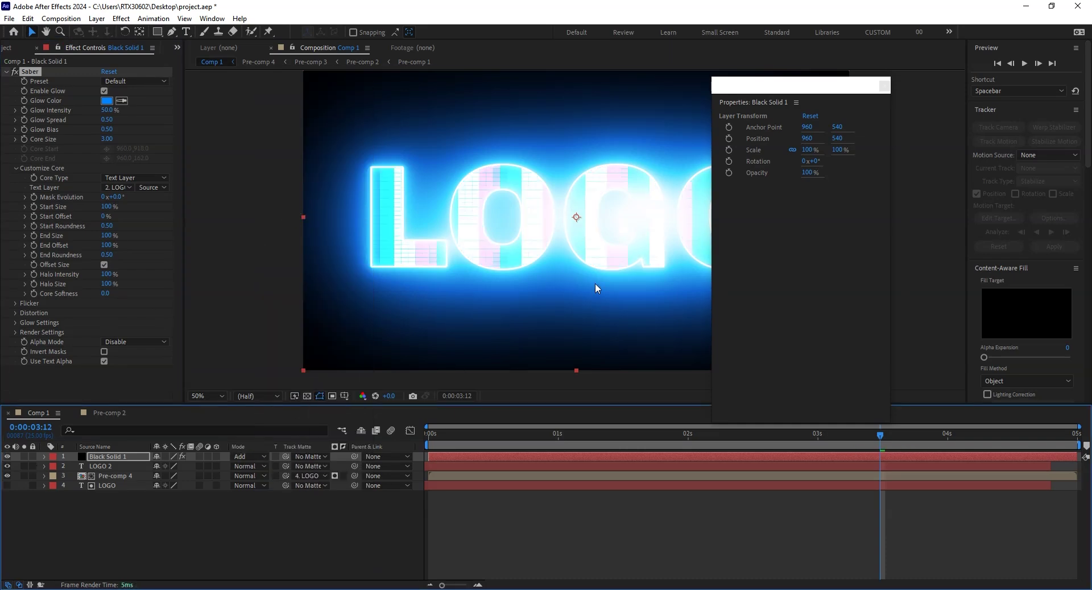
pyautogui.click(109, 534)
pyautogui.click(114, 456)
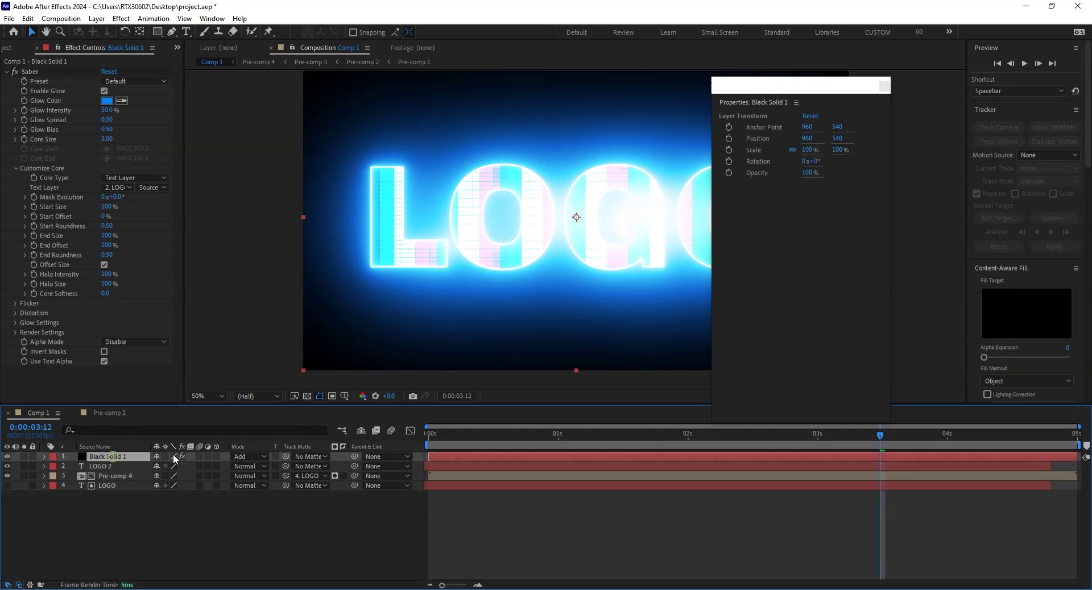
# Lower Saber Glow Intensity to 24% and preview the result.
pyautogui.click(32, 70)
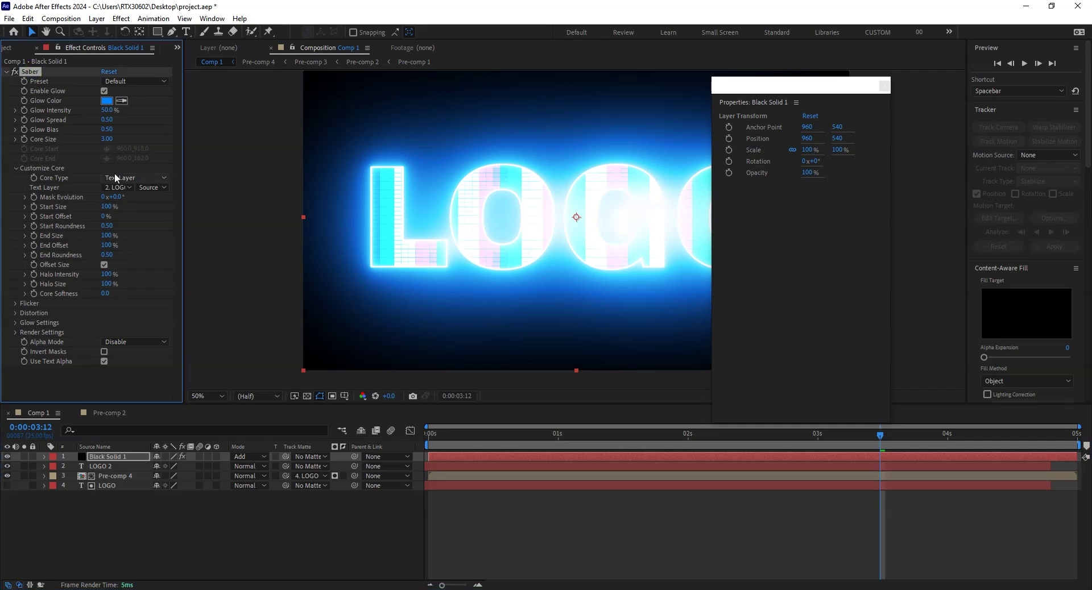
pyautogui.click(106, 110)
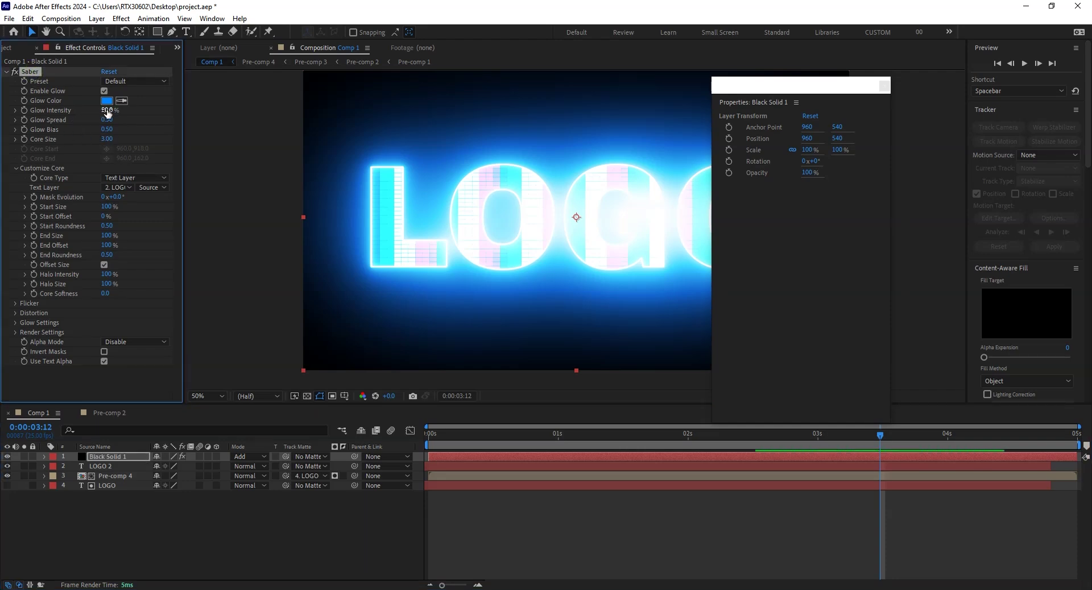
pyautogui.write('20')
pyautogui.press('Return')
pyautogui.moveTo(90, 110); pyautogui.dragTo(93, 110)
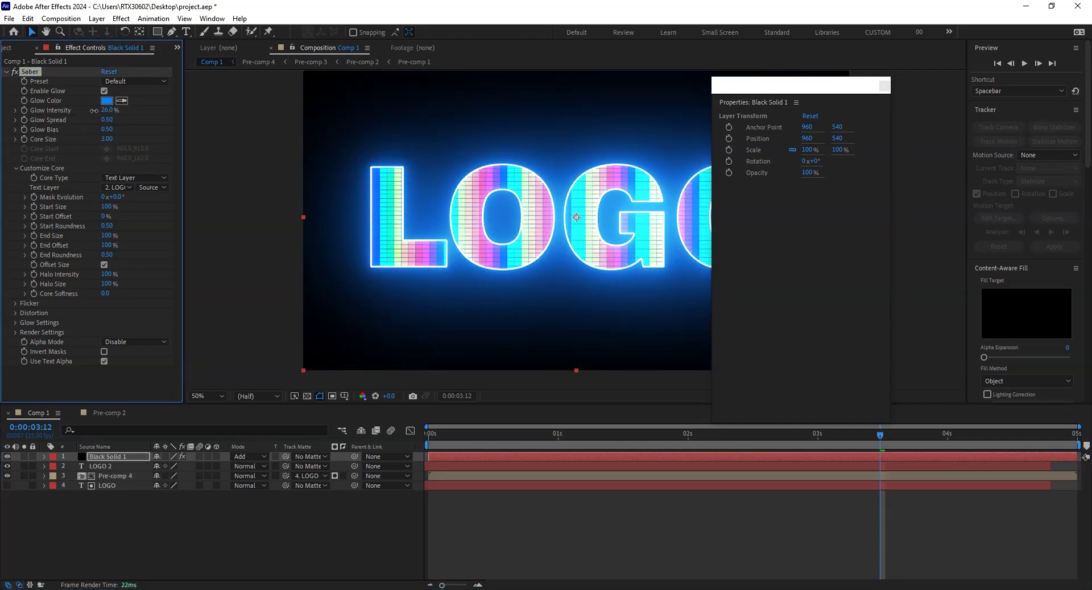
pyautogui.press('space')
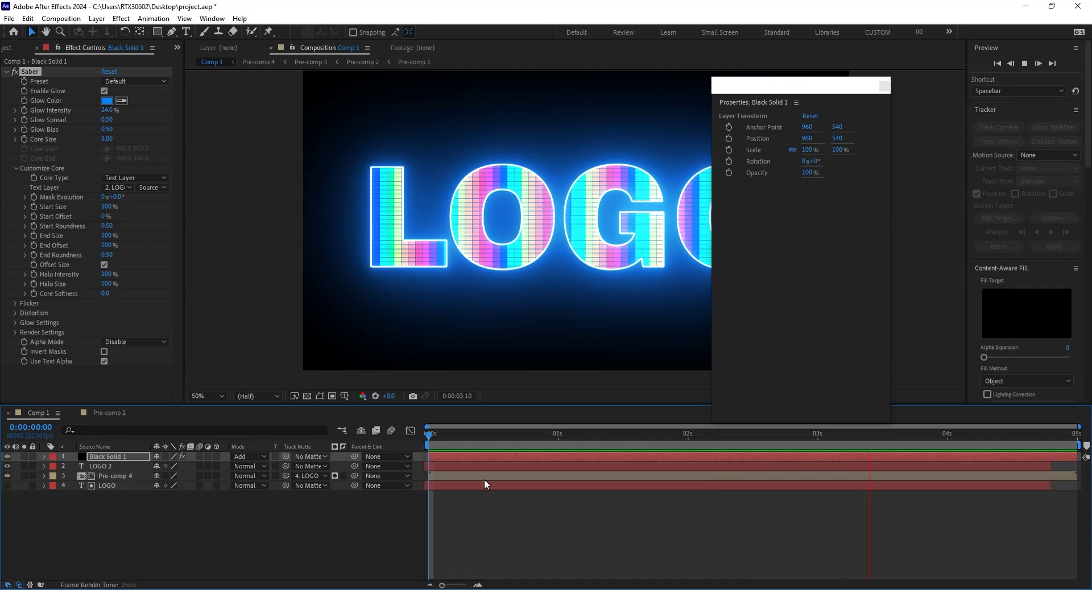
pyautogui.click(497, 436)
# At 0s, set End Offset to 0% and set its first keyframe.
pyautogui.moveTo(498, 435); pyautogui.dragTo(375, 451)
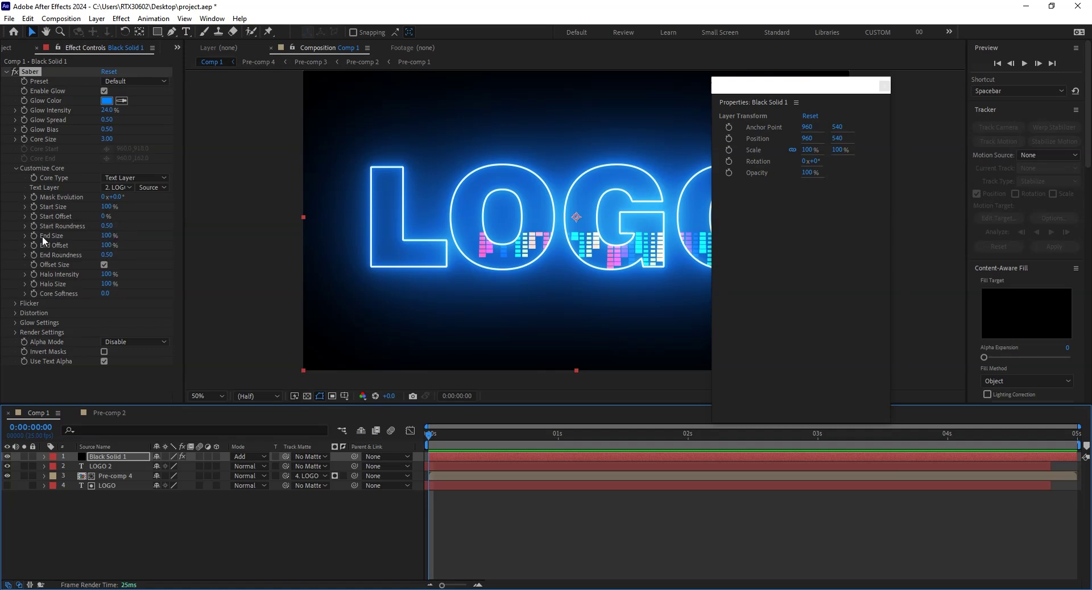
pyautogui.click(106, 245)
pyautogui.write('0')
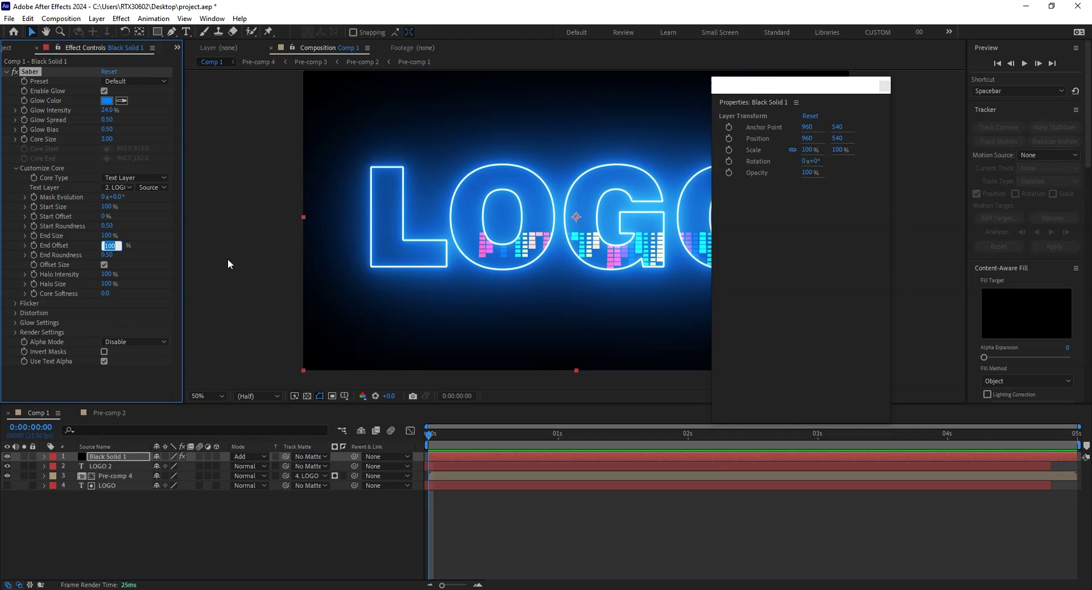
pyautogui.press('Return')
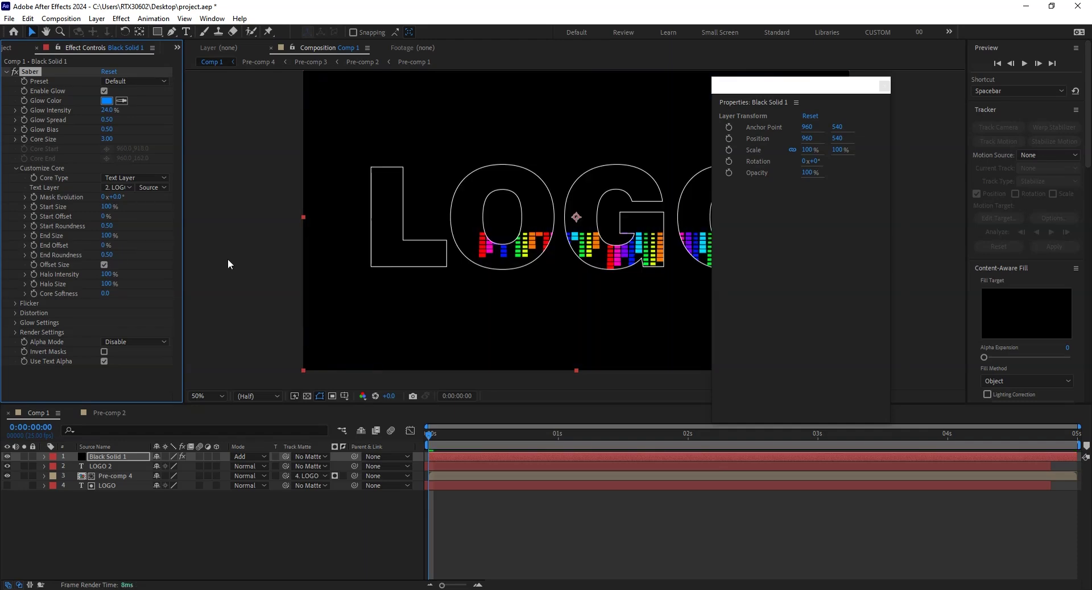
pyautogui.click(33, 246)
# At the two-second mark, keyframe End Offset at 100%.
pyautogui.click(688, 436)
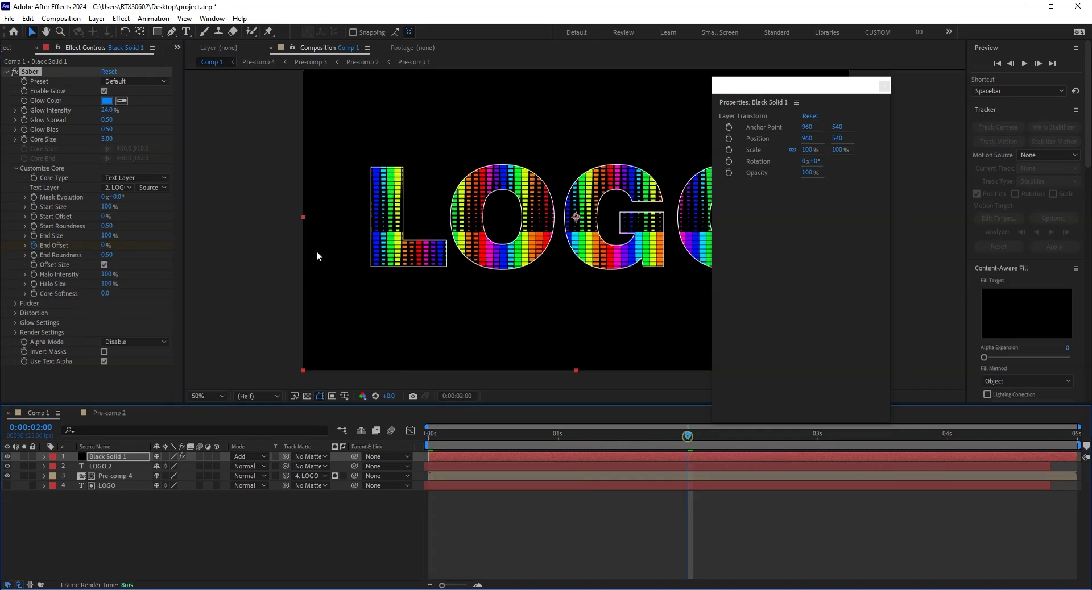
pyautogui.click(103, 248)
pyautogui.write('88')
pyautogui.click(106, 245)
pyautogui.write('100')
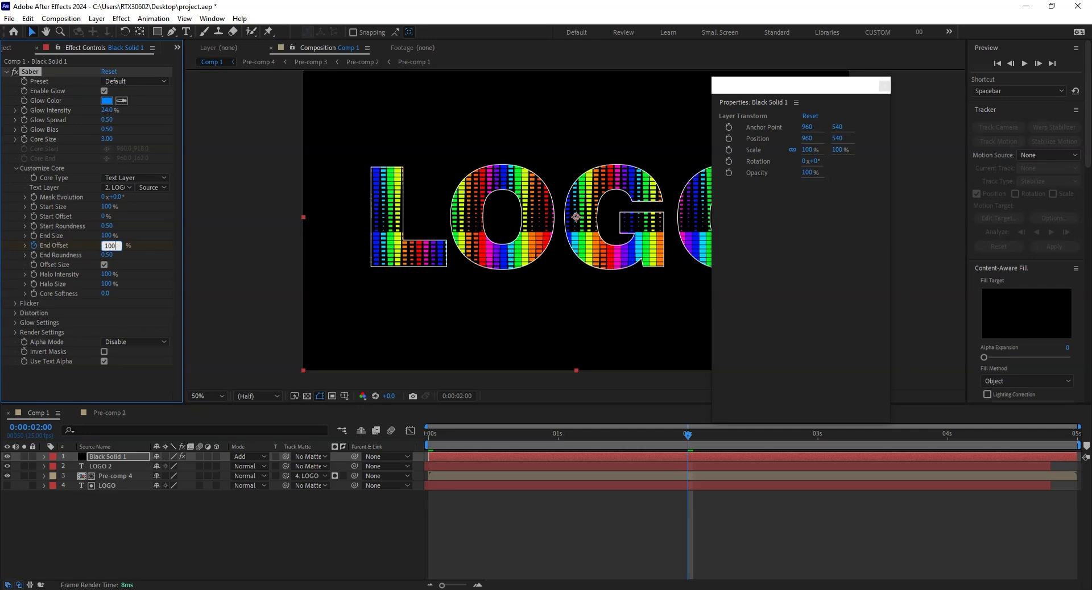
pyautogui.press('Return')
# Preview the draw-on animation and close the floating Properties panel.
pyautogui.moveTo(669, 449); pyautogui.dragTo(264, 452)
pyautogui.press('space')
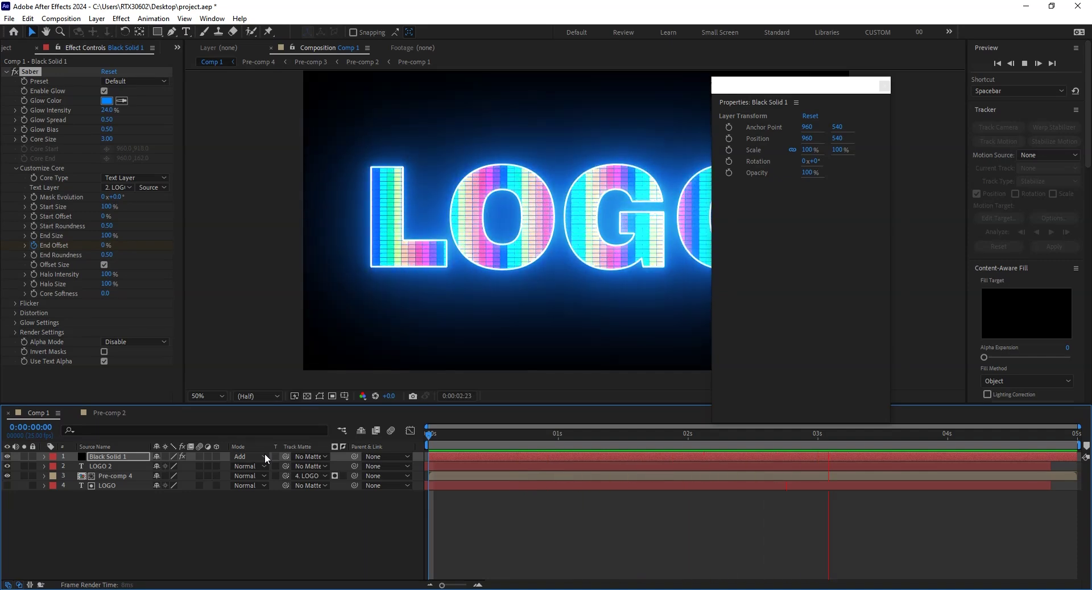
pyautogui.moveTo(851, 103); pyautogui.dragTo(859, 107)
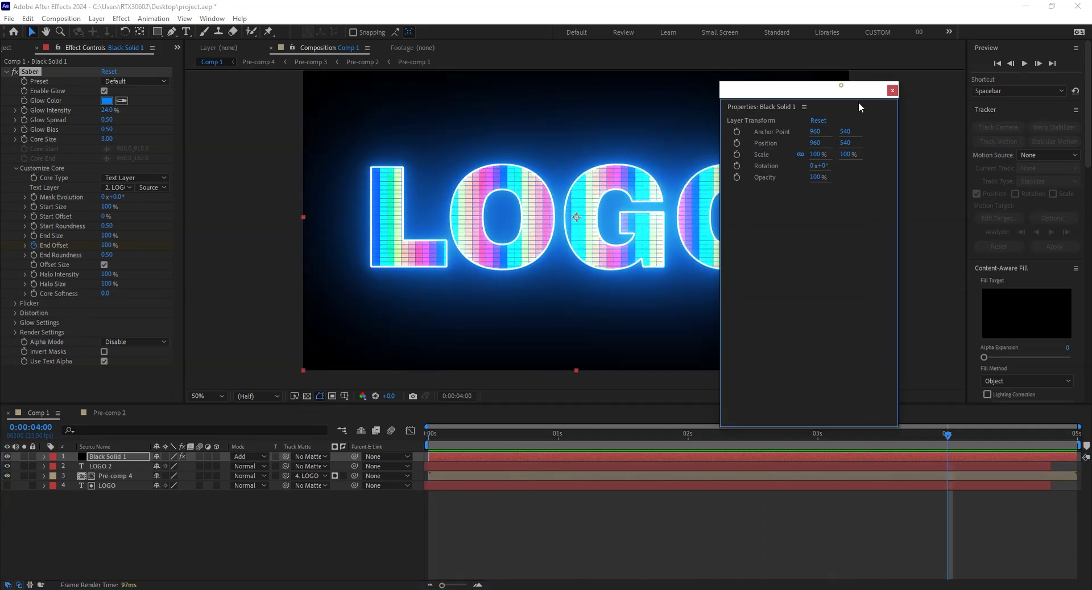
pyautogui.click(911, 122)
pyautogui.moveTo(850, 438); pyautogui.dragTo(812, 438)
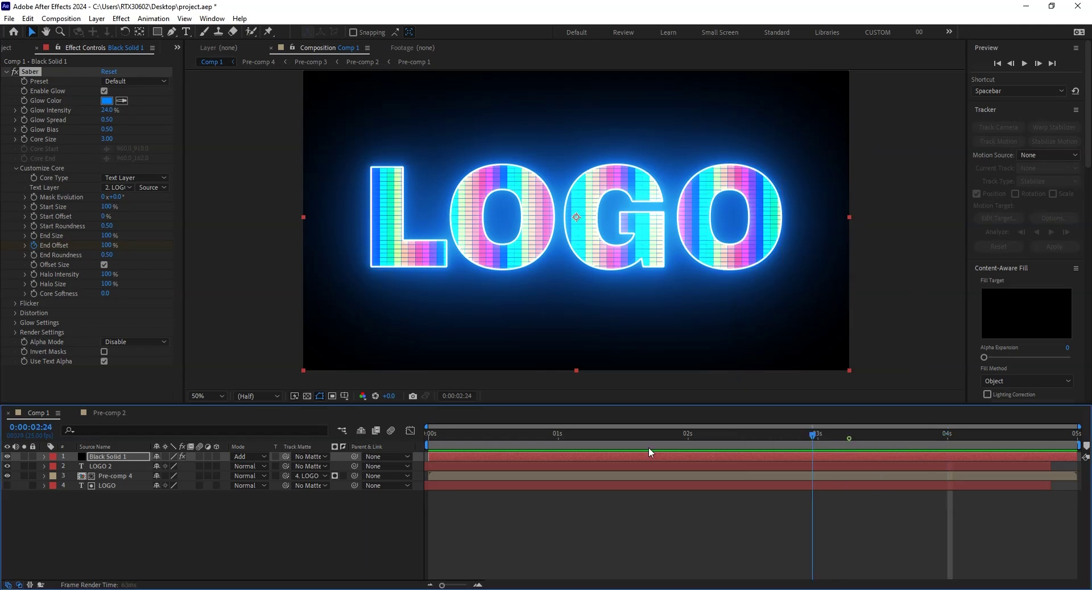
pyautogui.press('Home')
pyautogui.press('space')
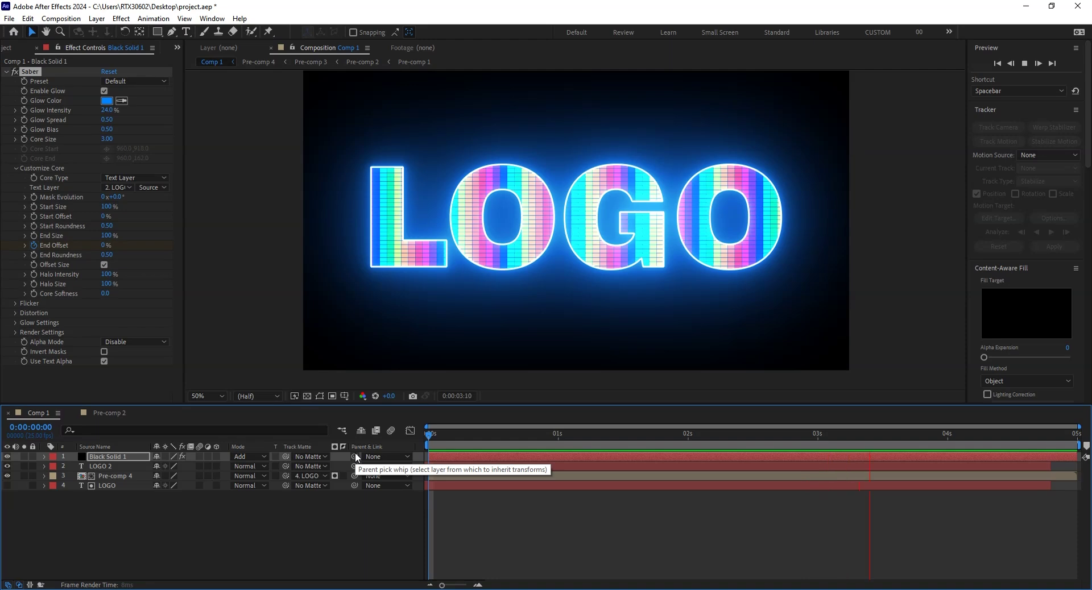
pyautogui.press('space')
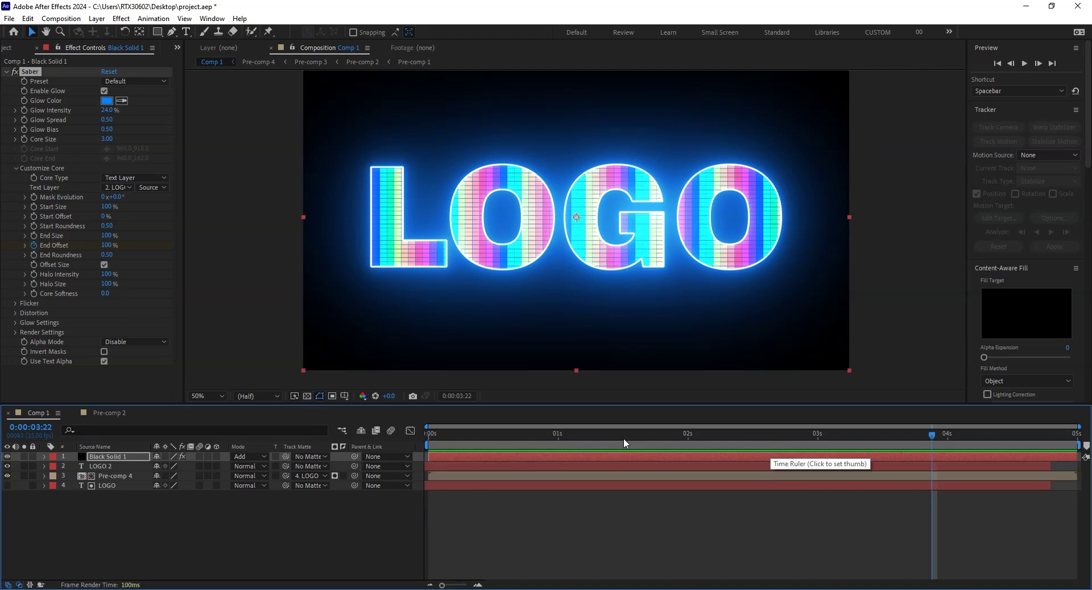
pyautogui.moveTo(623, 443); pyautogui.dragTo(718, 467)
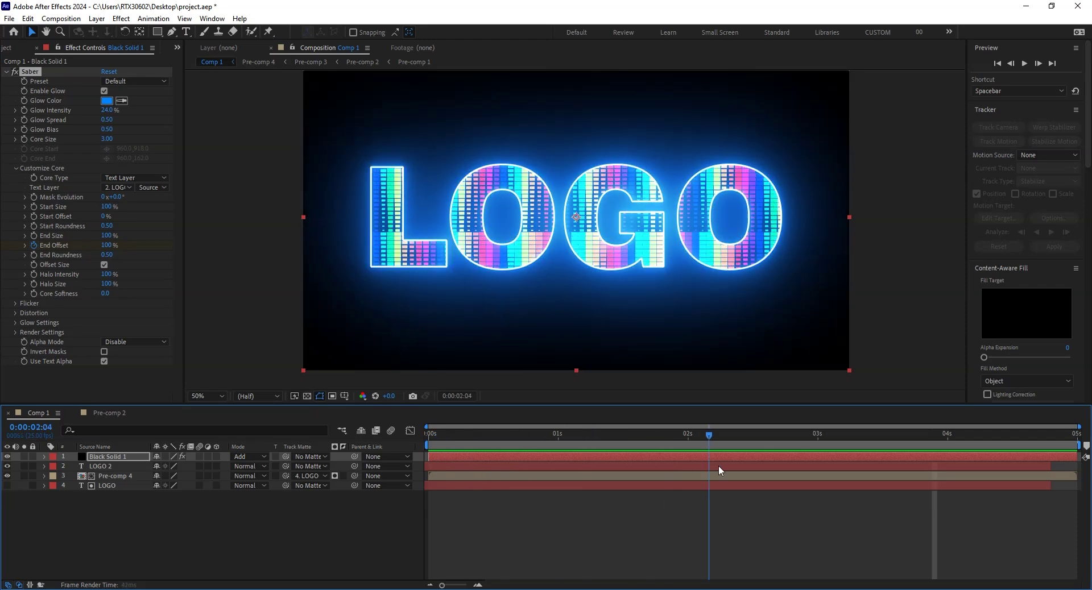
pyautogui.moveTo(718, 466); pyautogui.dragTo(585, 466)
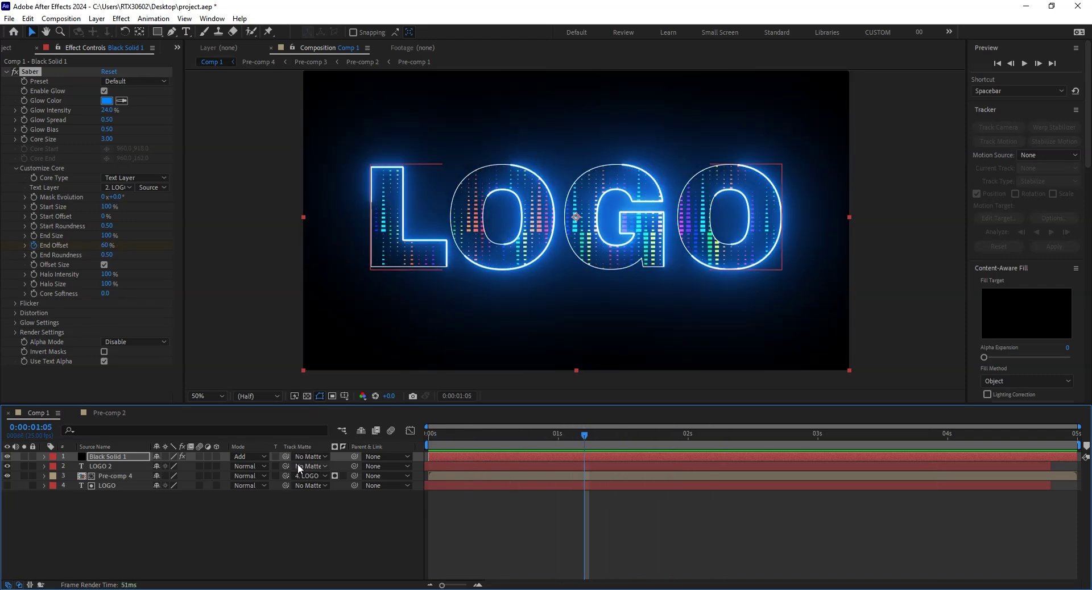